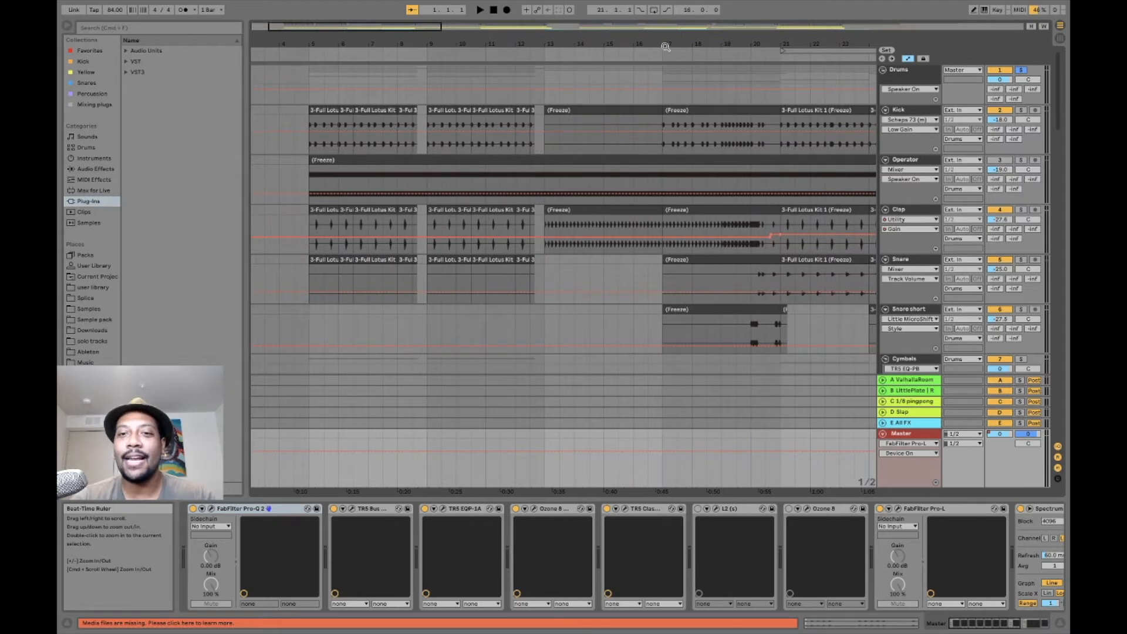
- Play the soloed drum group from the start of bar 17
{"action": "left_click_drag", "start_coordinate": [664, 45], "coordinate": [645, 91]}
{"action": "left_click_drag", "start_coordinate": [556, 45], "coordinate": [519, 103]}
{"action": "left_click_drag", "start_coordinate": [519, 44], "coordinate": [519, 17]}
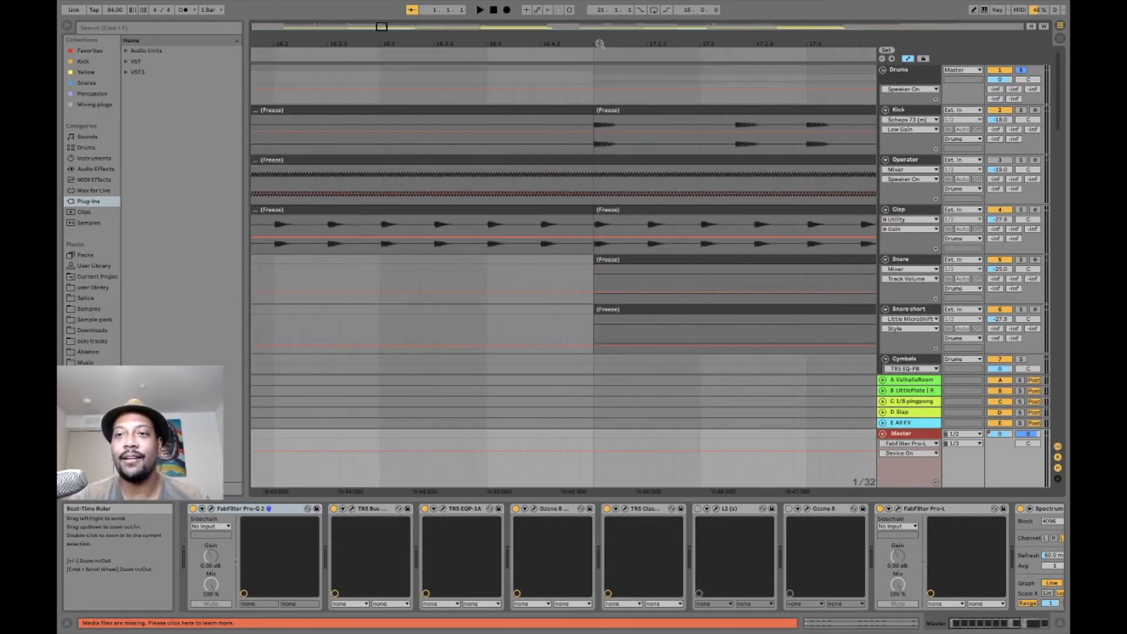
{"action": "left_click", "coordinate": [593, 94]}
{"action": "key", "text": "space"}
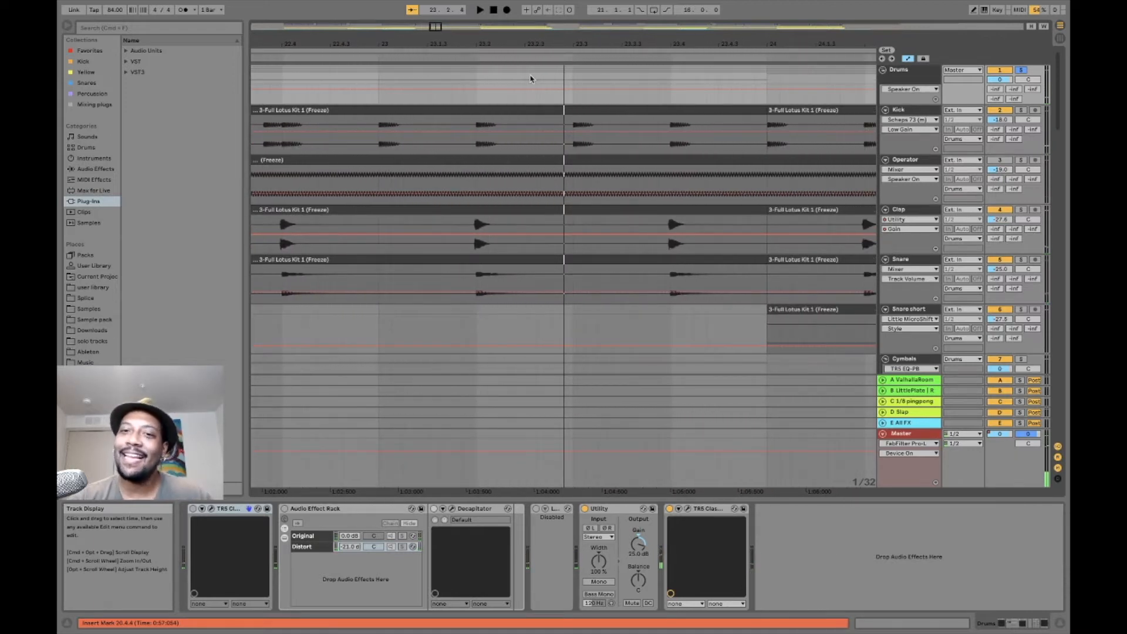
- Examine the clap's onset against the kick and snare at beat 22.2 and place the insert marker just before the clap
{"action": "scroll", "coordinate": [485, 254], "scroll_direction": "left", "scroll_amount": 5}
{"action": "scroll", "coordinate": [485, 255], "scroll_direction": "down", "scroll_amount": 1}
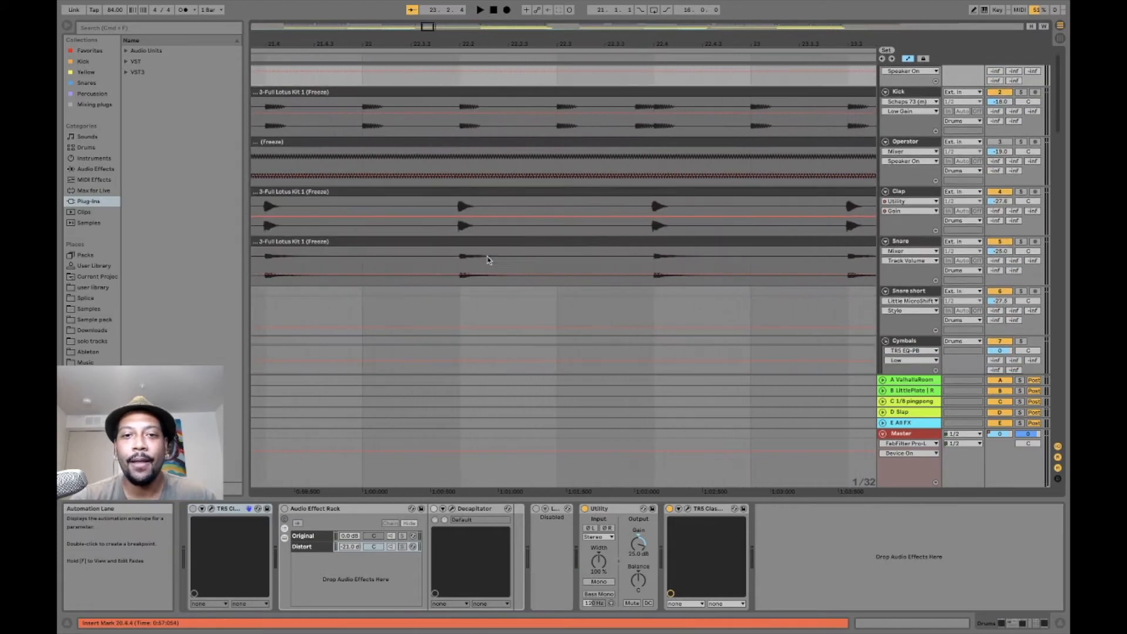
{"action": "left_click_drag", "start_coordinate": [468, 44], "coordinate": [469, 152]}
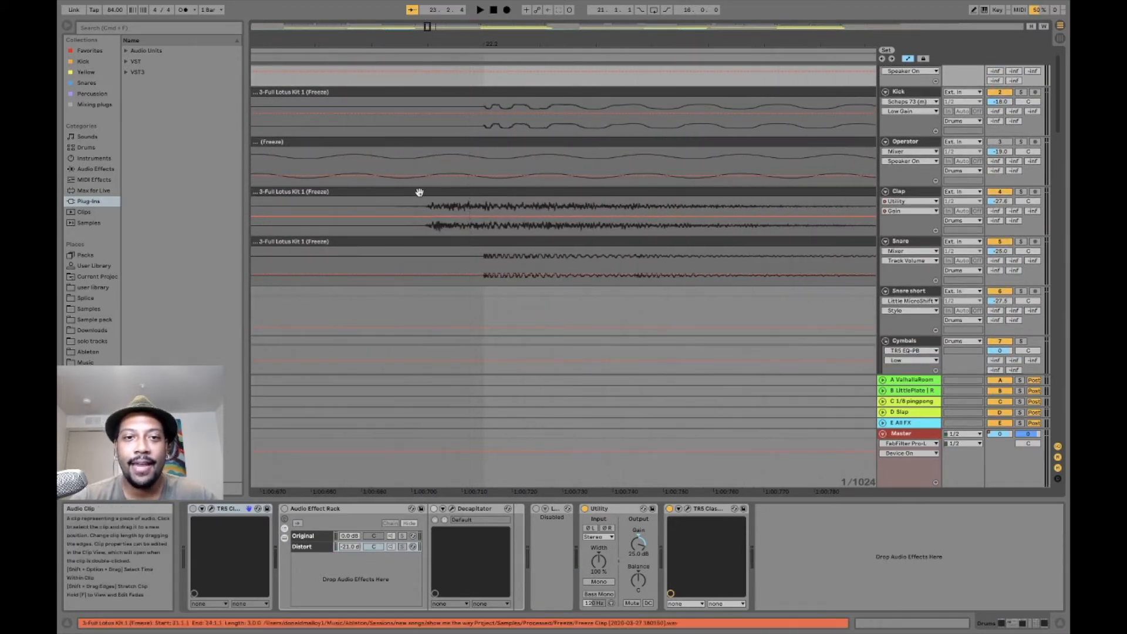
{"action": "left_click", "coordinate": [375, 206]}
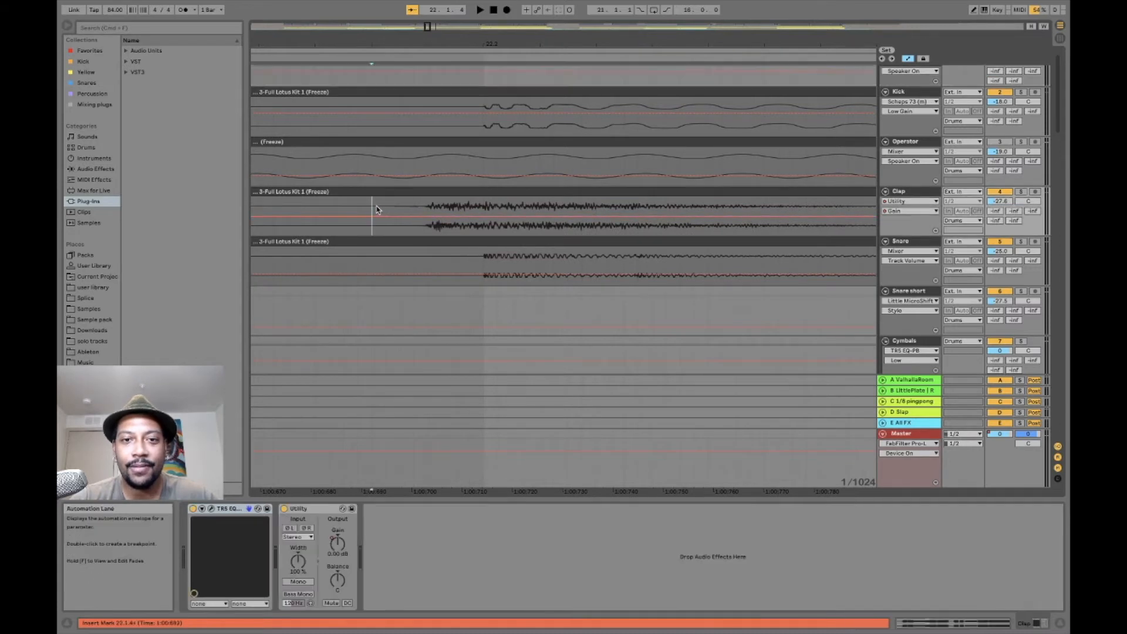
{"action": "right_click", "coordinate": [413, 209]}
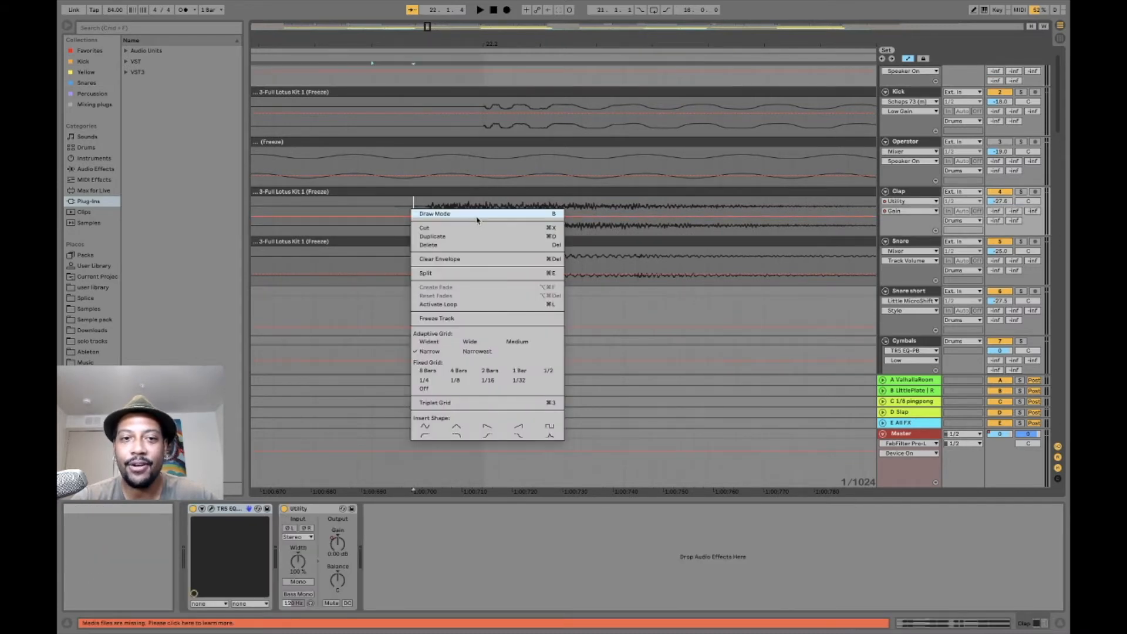
{"action": "left_click", "coordinate": [353, 312]}
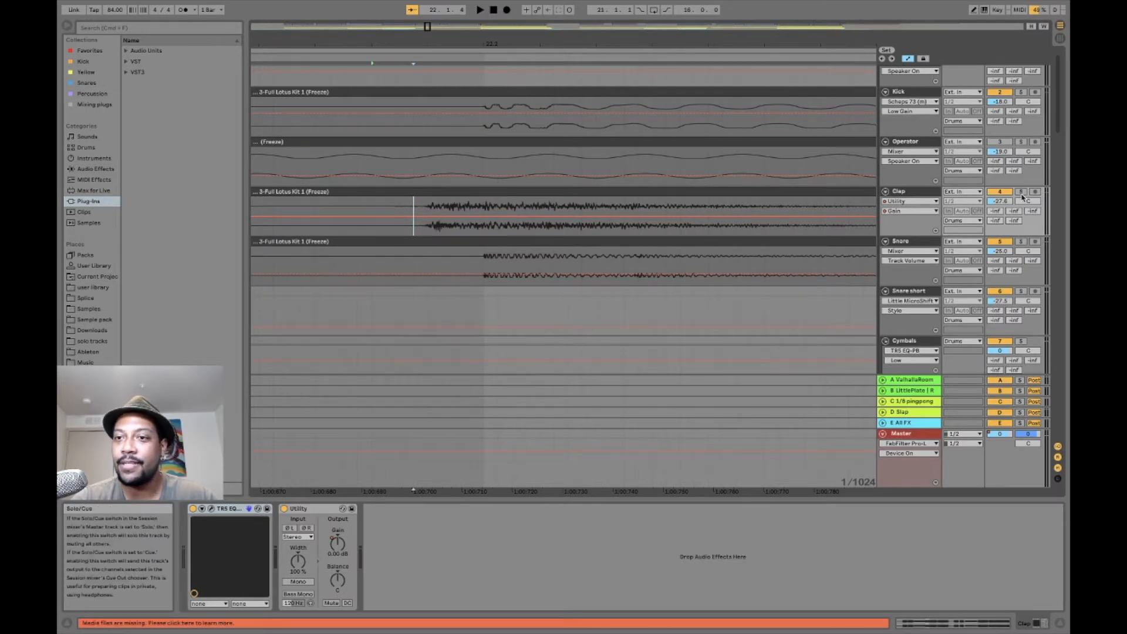
- Solo the Kick and Clap tracks and play them together from just before beat 22.2
{"action": "left_click", "coordinate": [1022, 92]}
{"action": "key", "text": "space"}
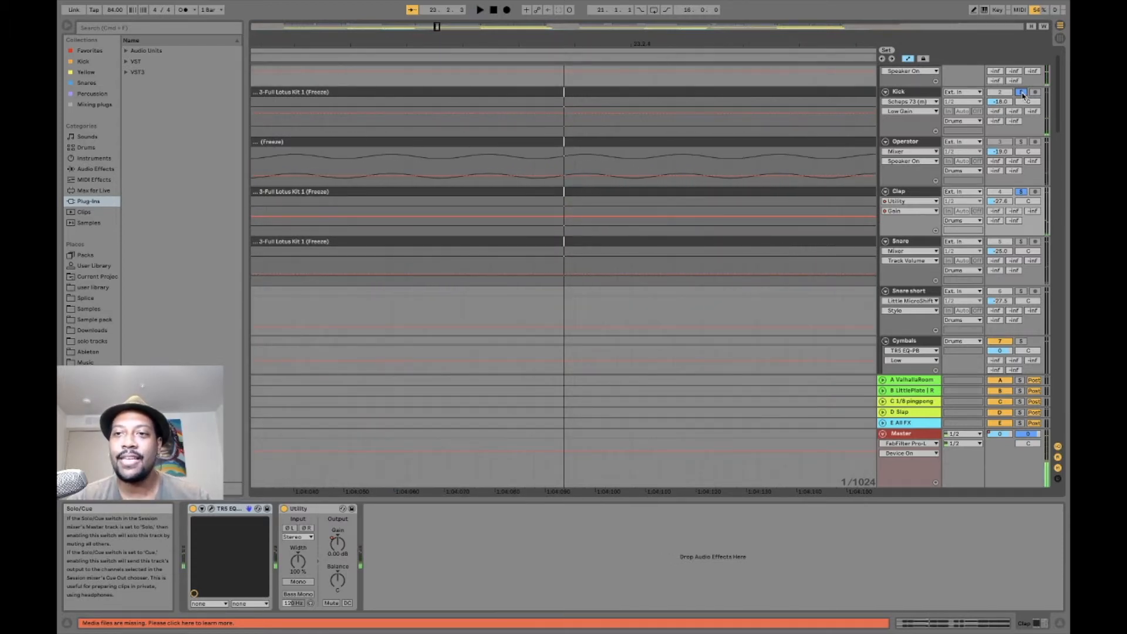
{"action": "scroll", "coordinate": [611, 186], "scroll_direction": "down", "scroll_amount": 10}
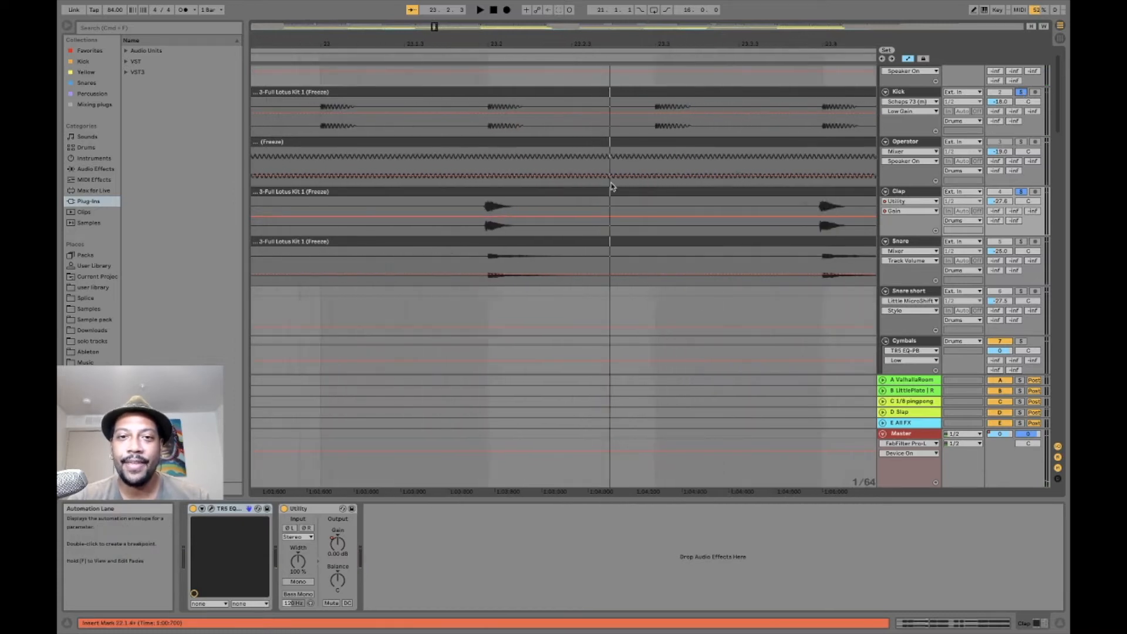
{"action": "scroll", "coordinate": [611, 186], "scroll_direction": "down", "scroll_amount": 5}
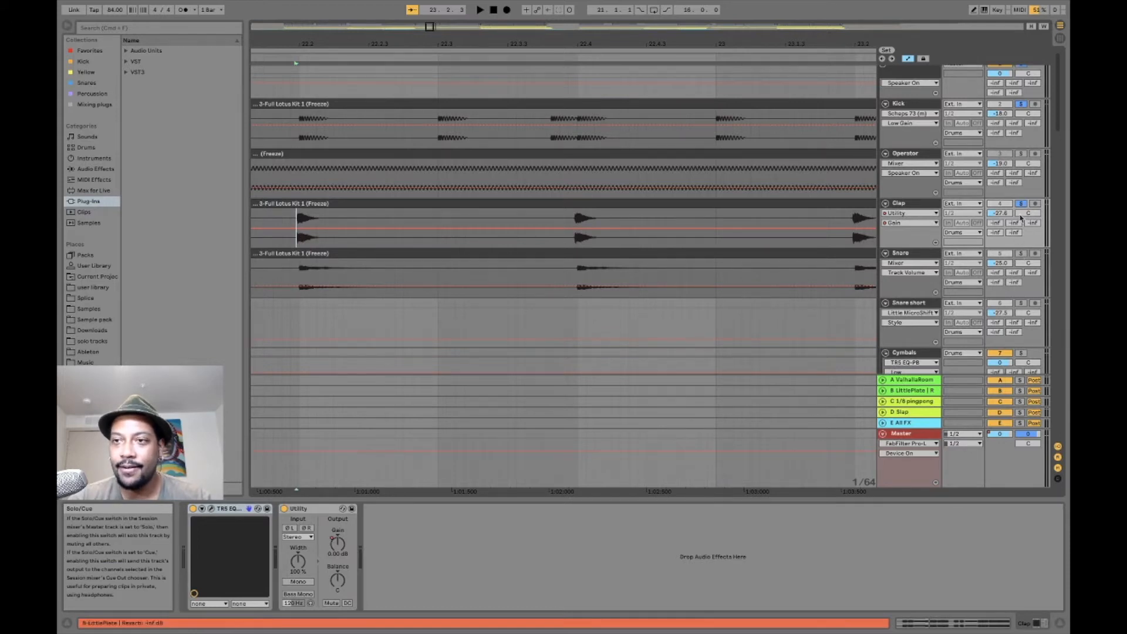
- Clear the Kick and Clap solos and play the whole drum group from just before beat 22.2
{"action": "left_click", "coordinate": [1021, 104]}
{"action": "scroll", "coordinate": [1021, 104], "scroll_direction": "up", "scroll_amount": 1}
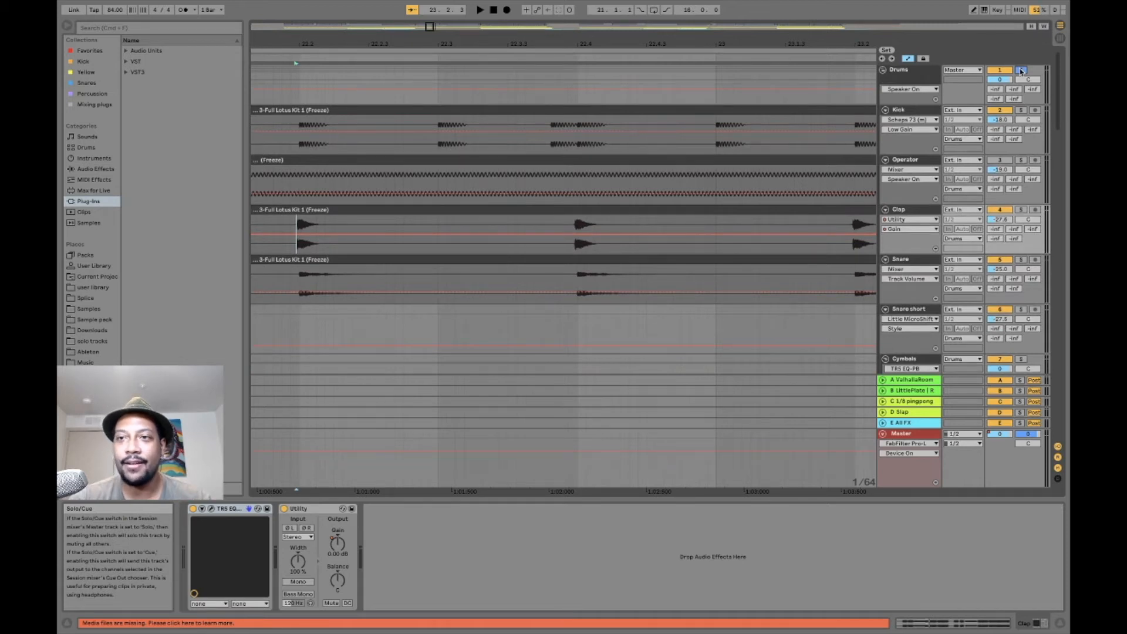
{"action": "key", "text": "space"}
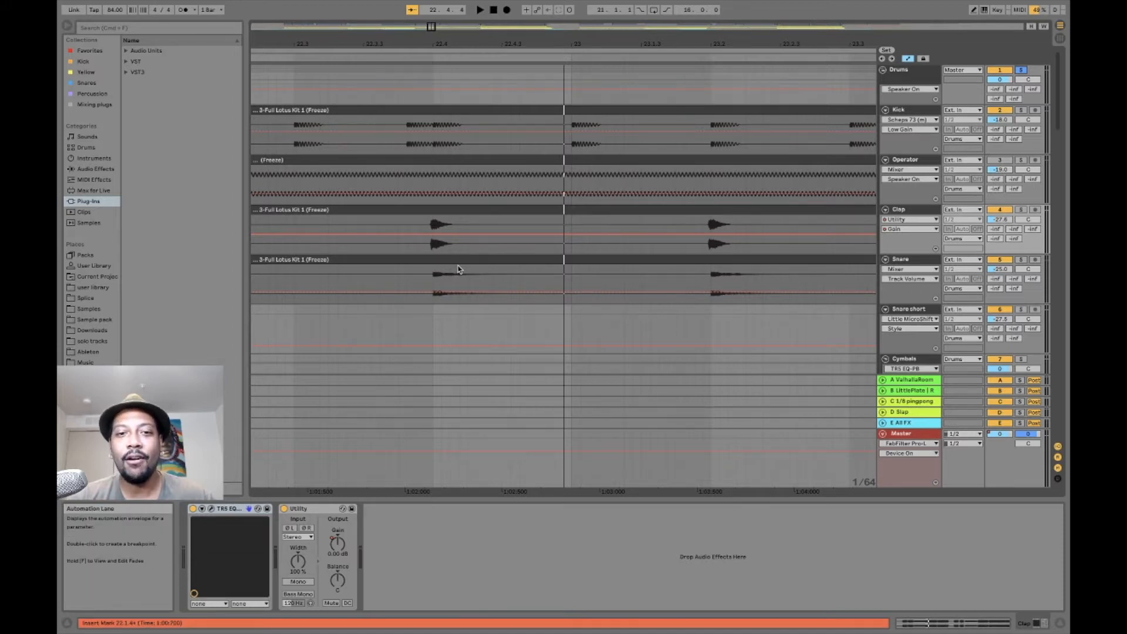
- Examine the layered hits at beat 22.4 and show the device chains of the Drums group and the Kick track
{"action": "scroll", "coordinate": [415, 257], "scroll_direction": "up", "scroll_amount": 5}
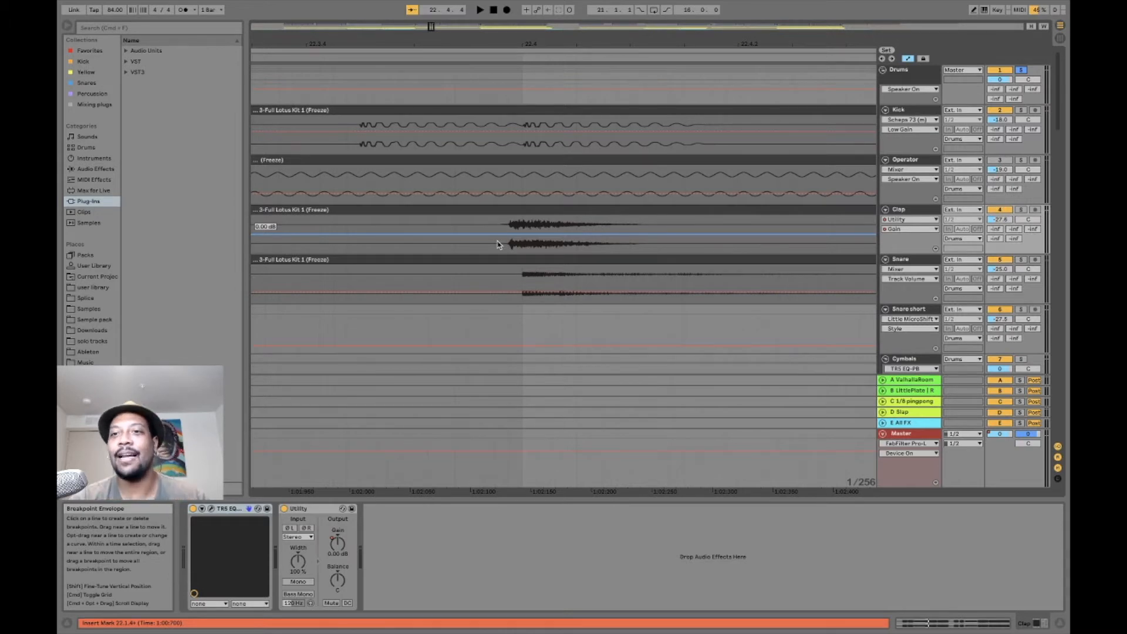
{"action": "left_click", "coordinate": [931, 78]}
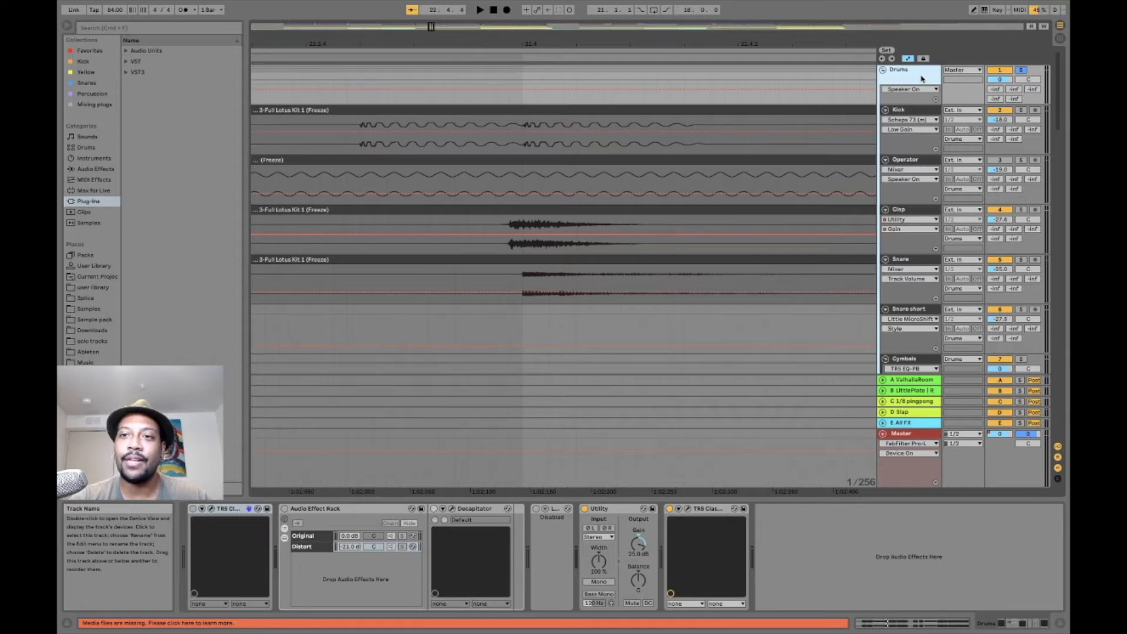
{"action": "left_click", "coordinate": [914, 114]}
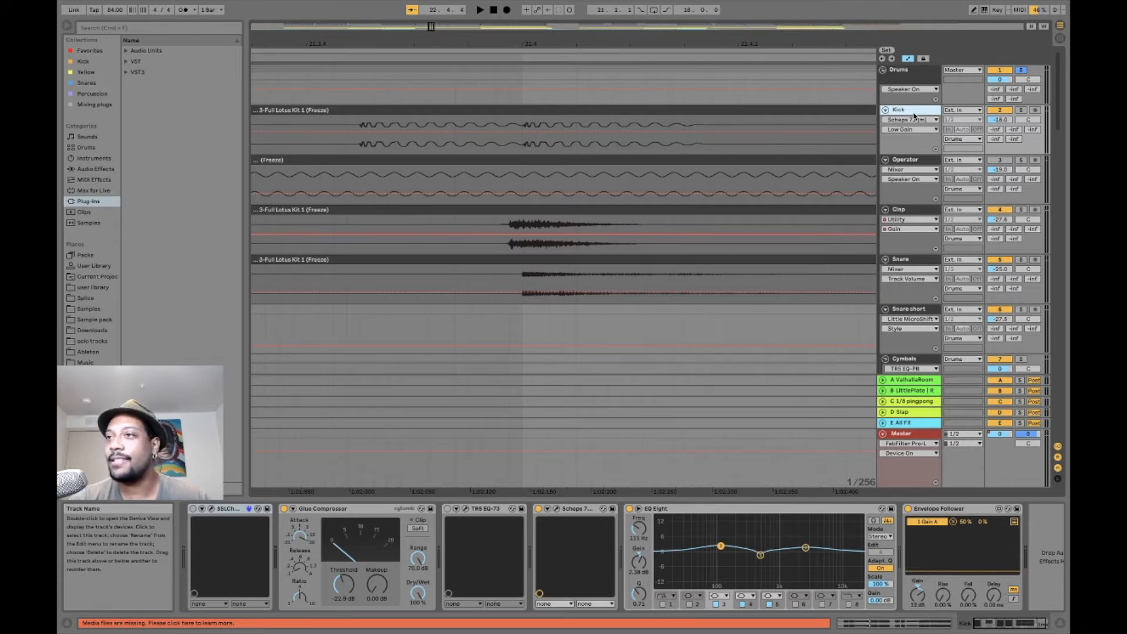
- Audition the Kick track soloed from beat 22.2 and clear the solo
{"action": "scroll", "coordinate": [552, 208], "scroll_direction": "down", "scroll_amount": 4}
{"action": "left_click", "coordinate": [551, 207]}
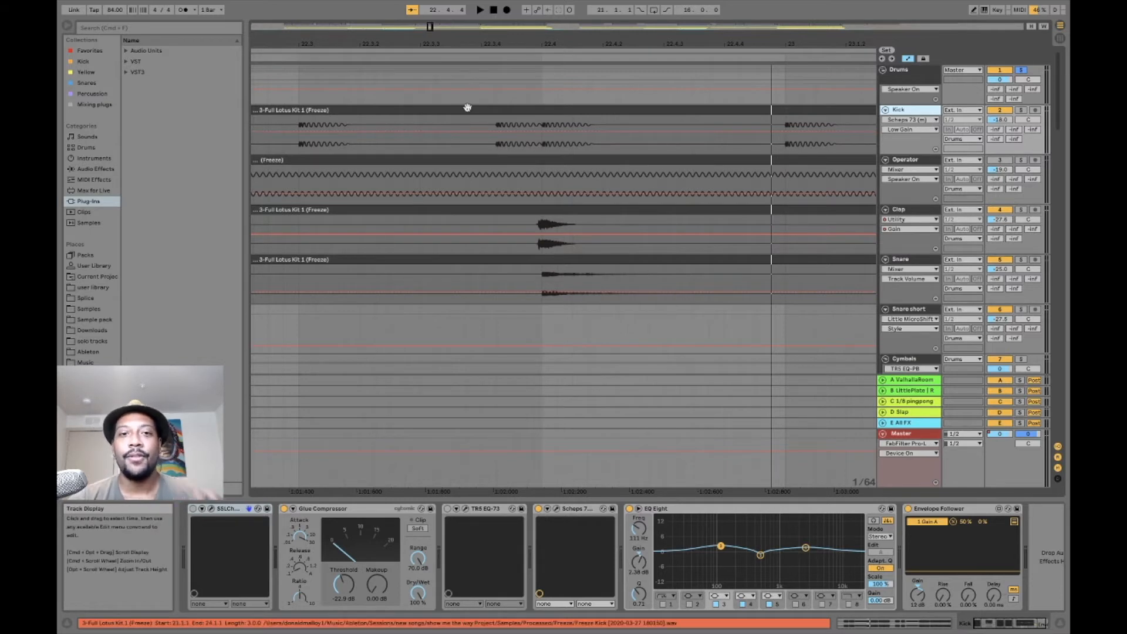
{"action": "scroll", "coordinate": [461, 107], "scroll_direction": "down", "scroll_amount": 3}
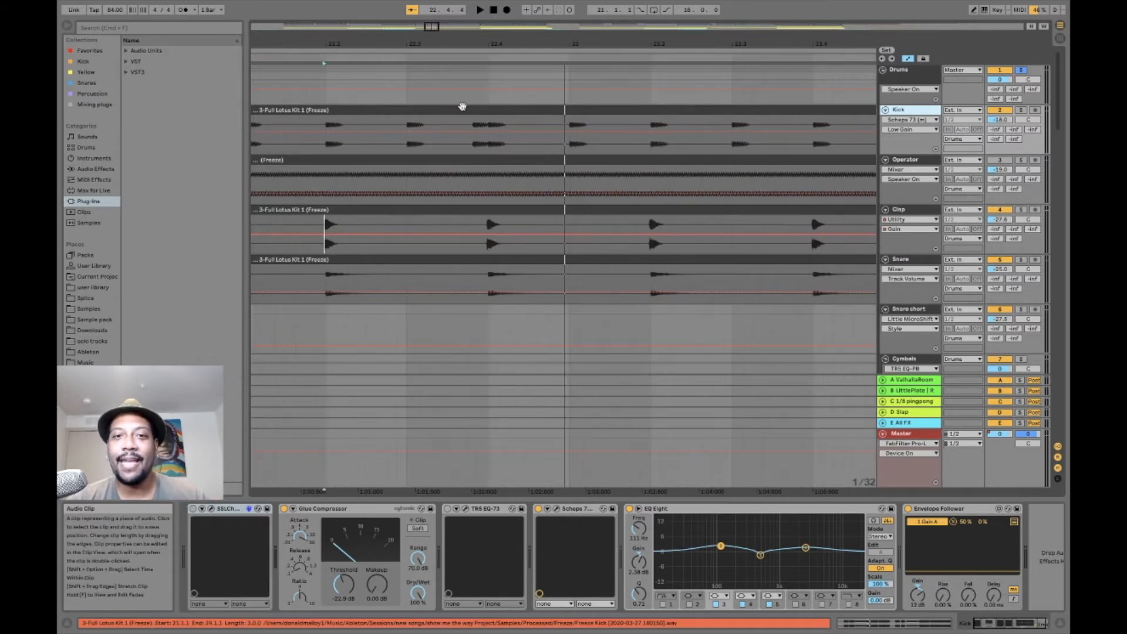
{"action": "left_click", "coordinate": [325, 150]}
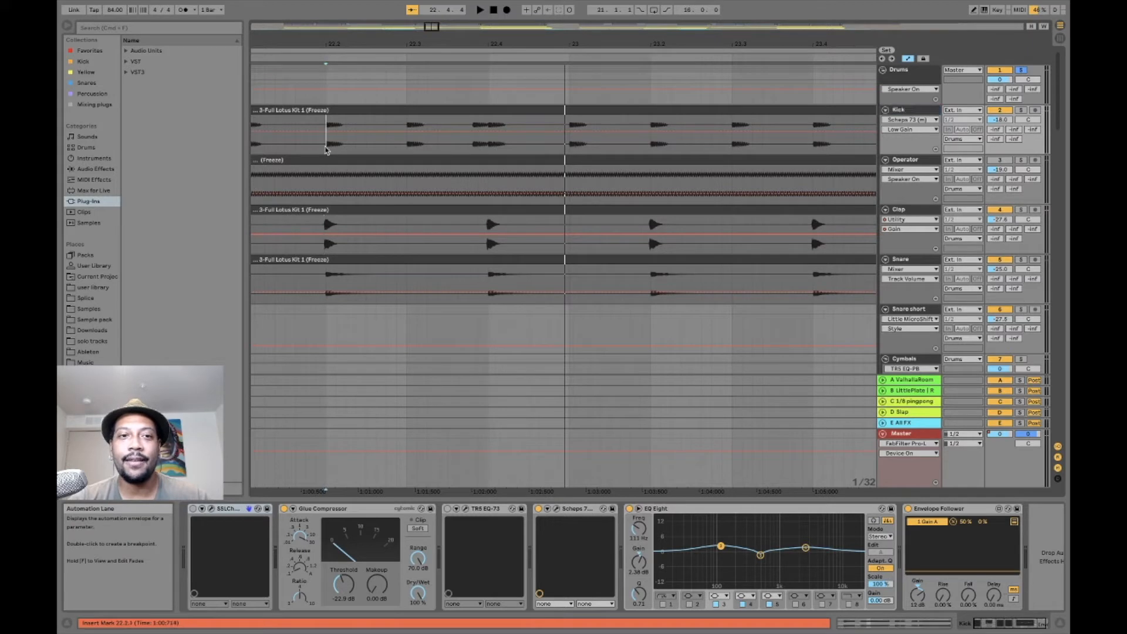
{"action": "left_click", "coordinate": [1021, 112]}
{"action": "key", "text": "space"}
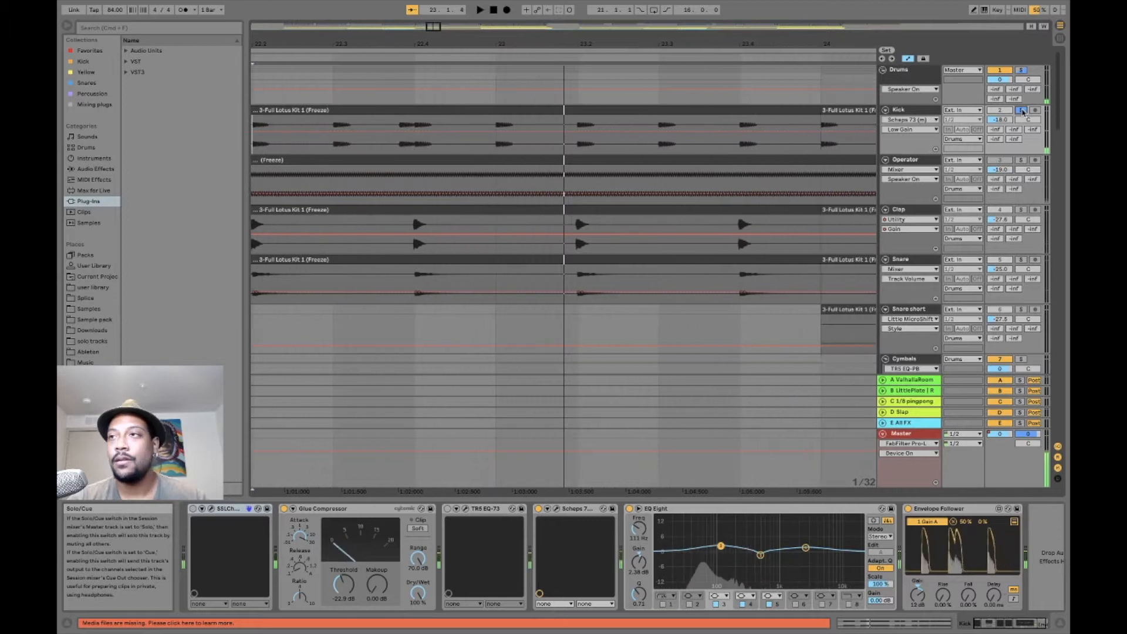
{"action": "left_click", "coordinate": [1022, 111]}
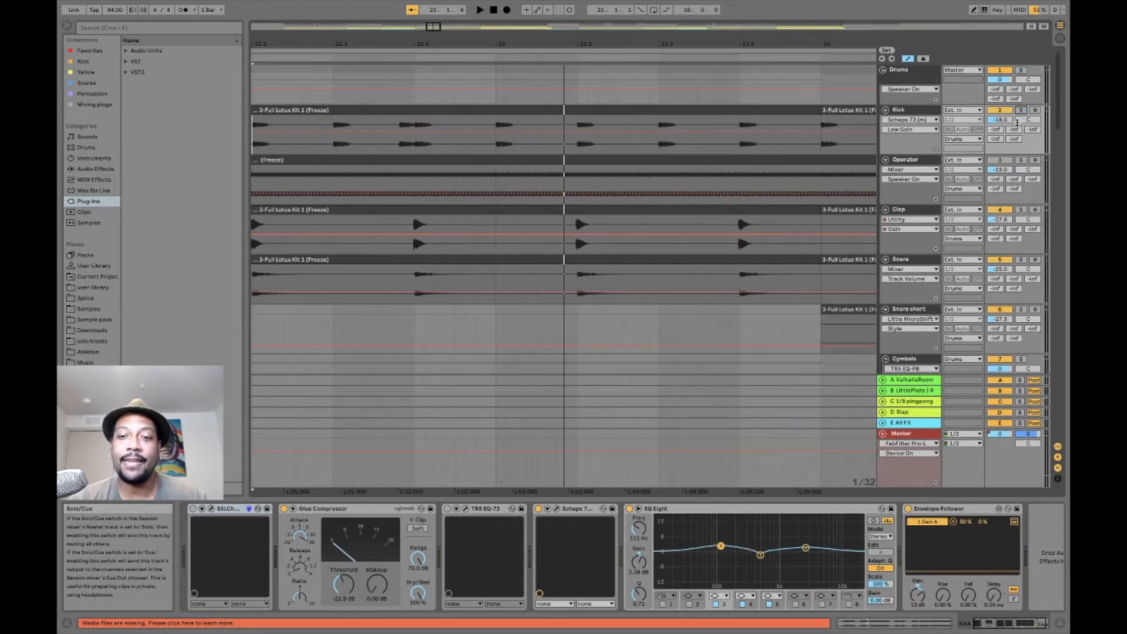
- Inspect the Kick track's Glue Compressor and the high, mid and low EQ bands of its Scheps 73 plug-in, and close the plug-in window
{"action": "left_click", "coordinate": [309, 510]}
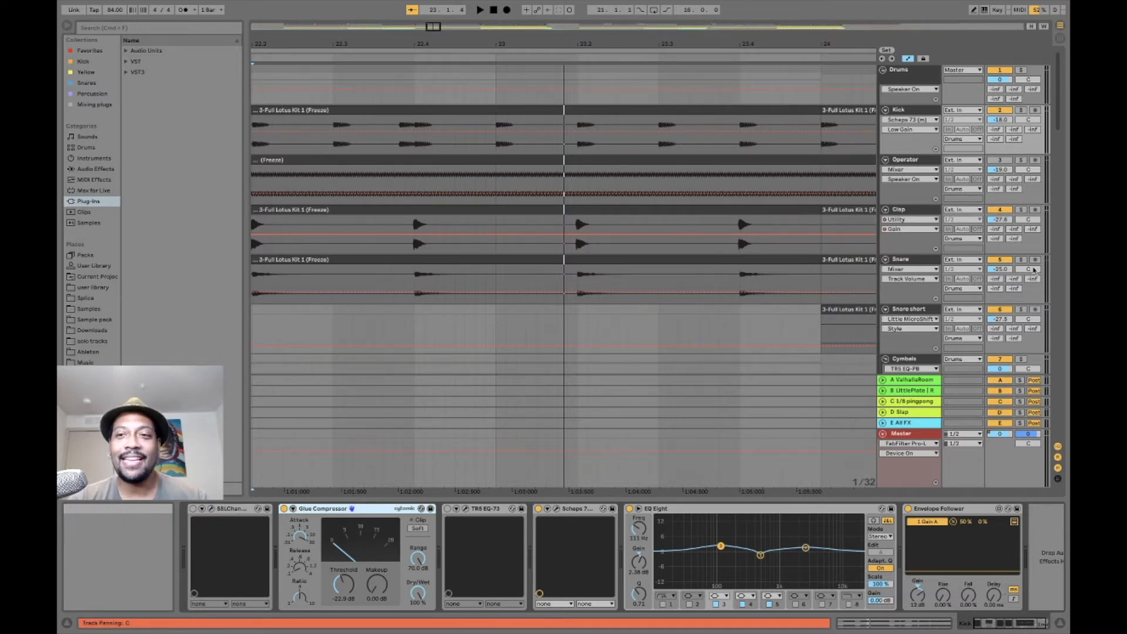
{"action": "left_click", "coordinate": [557, 509]}
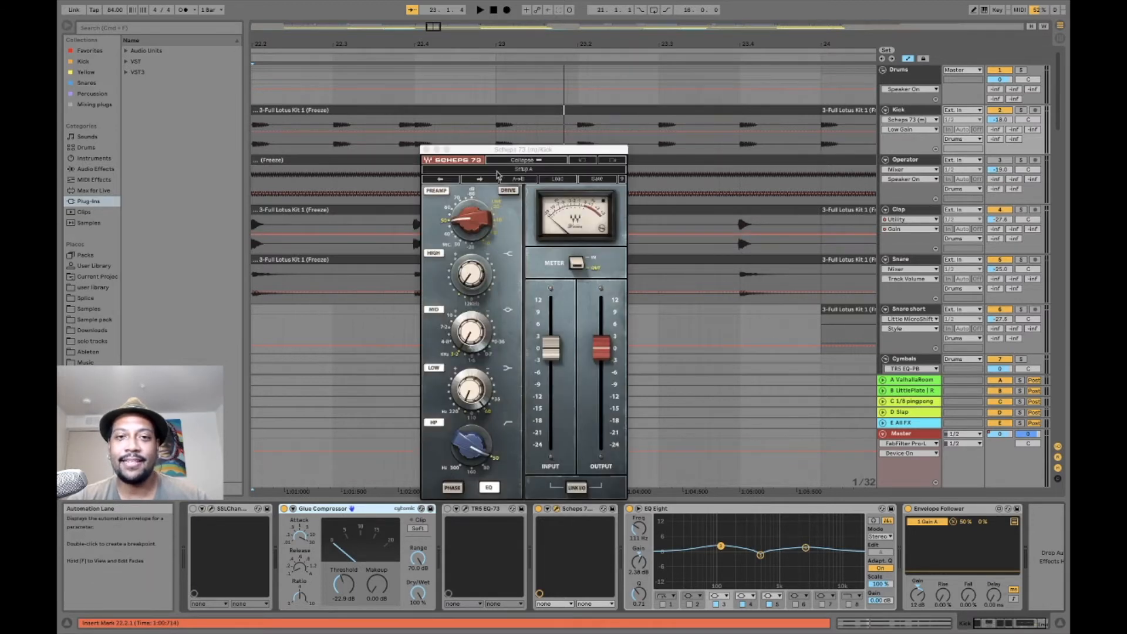
{"action": "left_click_drag", "start_coordinate": [495, 151], "coordinate": [374, 92]}
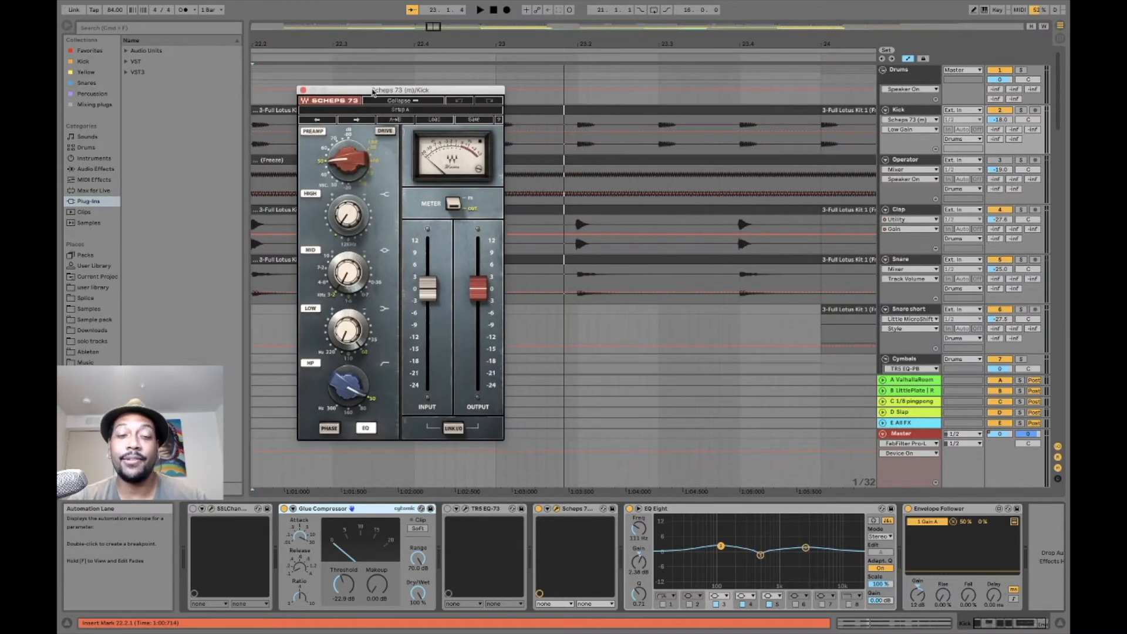
{"action": "mouse_move", "coordinate": [345, 172]}
{"action": "left_click", "coordinate": [346, 226]}
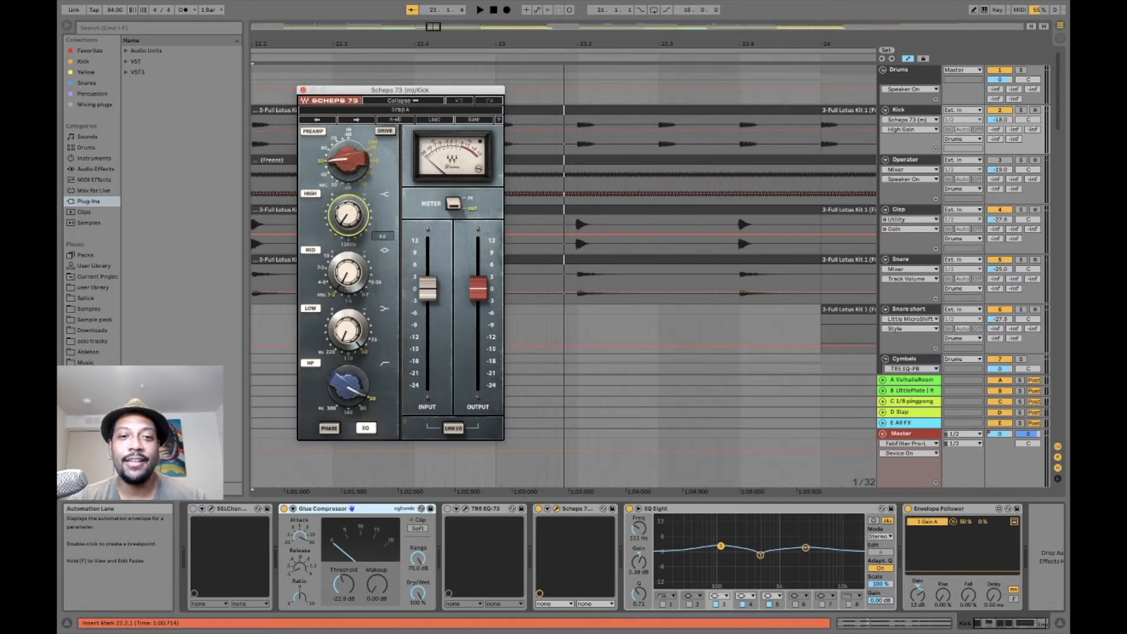
{"action": "left_click", "coordinate": [347, 276]}
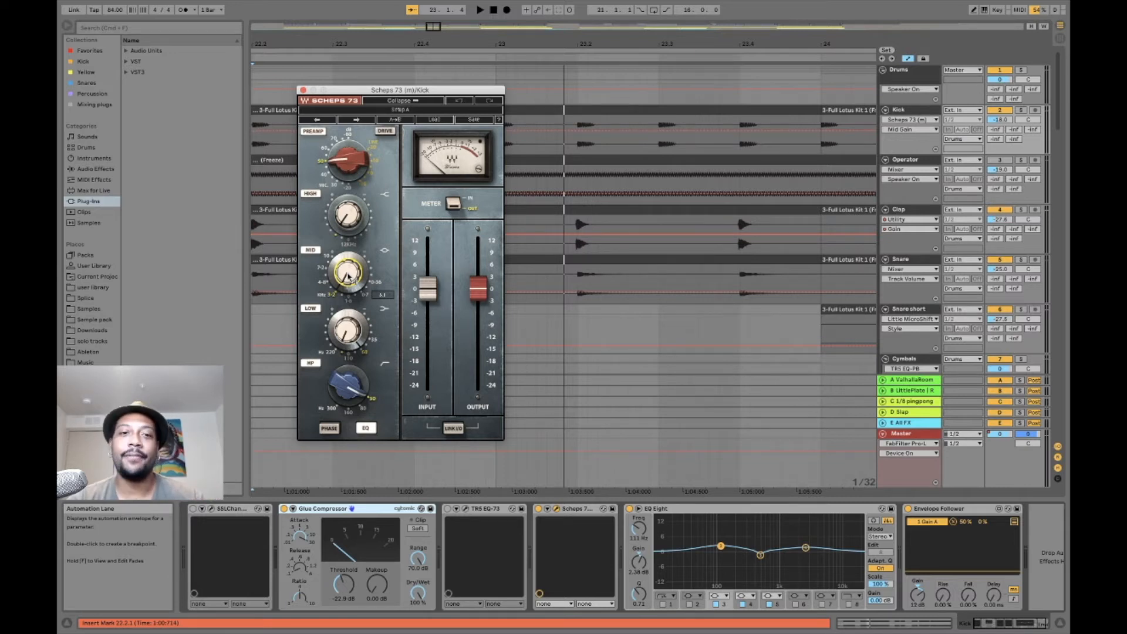
{"action": "left_click", "coordinate": [350, 340]}
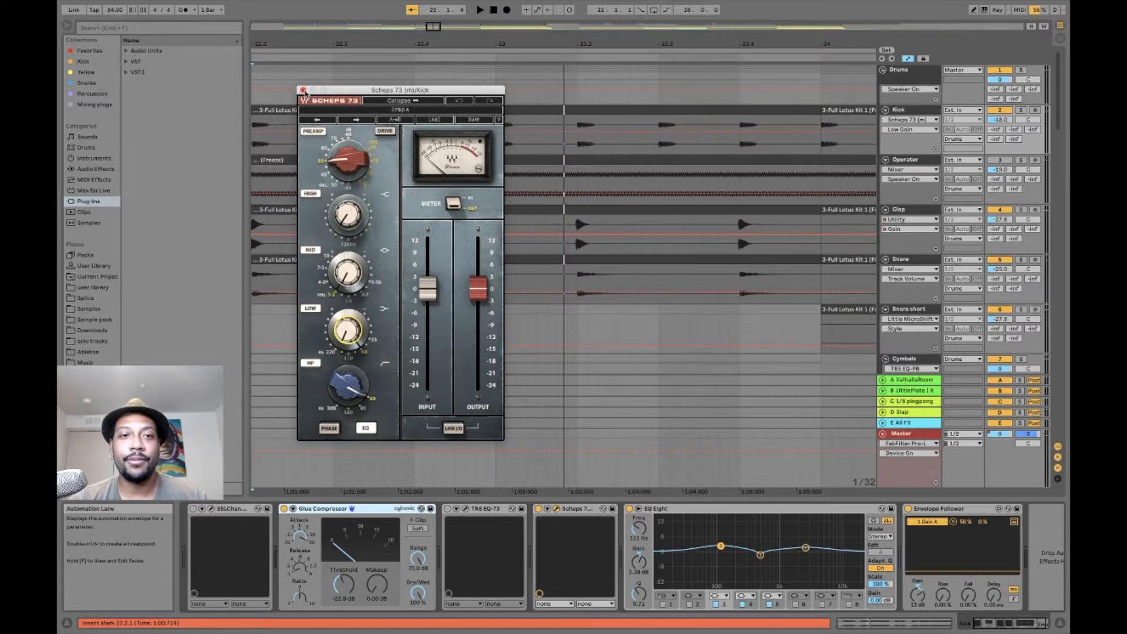
{"action": "left_click", "coordinate": [303, 91]}
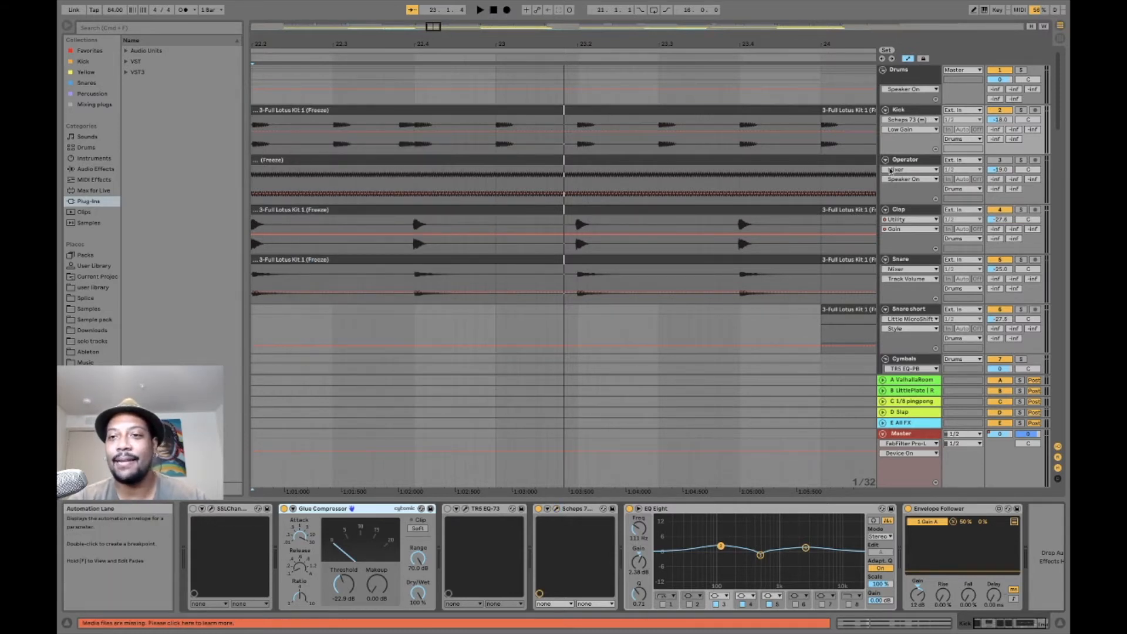
- Survey the drum layers from bar 13 onward and examine how the kick, clap and snare hits line up at beat 21.2
{"action": "scroll", "coordinate": [909, 211], "scroll_direction": "down", "scroll_amount": 2}
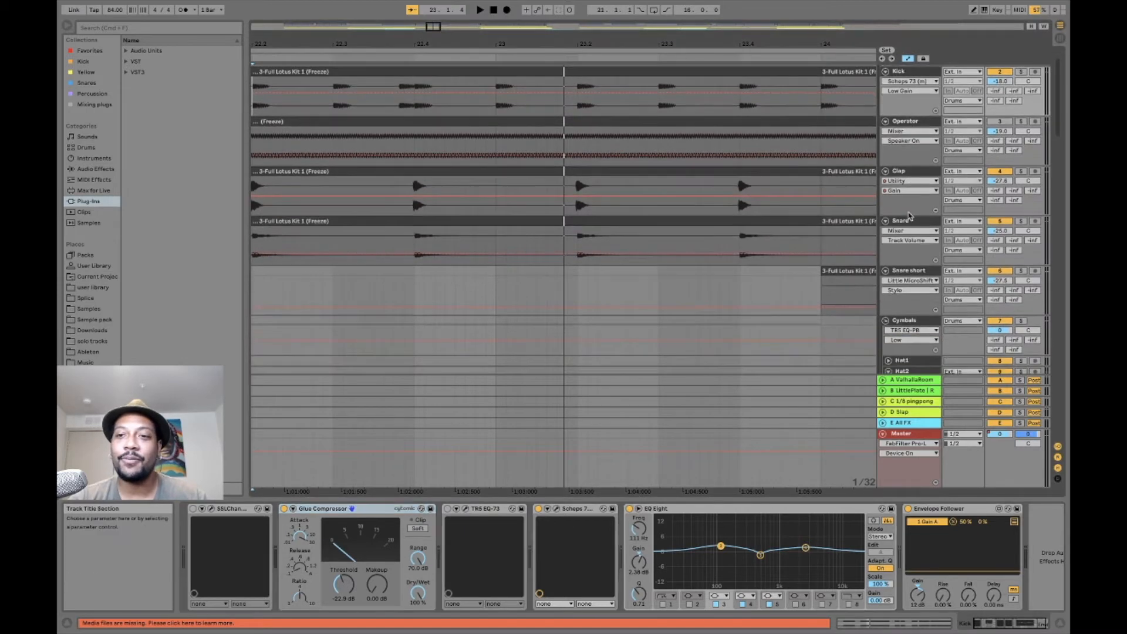
{"action": "left_click_drag", "start_coordinate": [723, 42], "coordinate": [629, 43]}
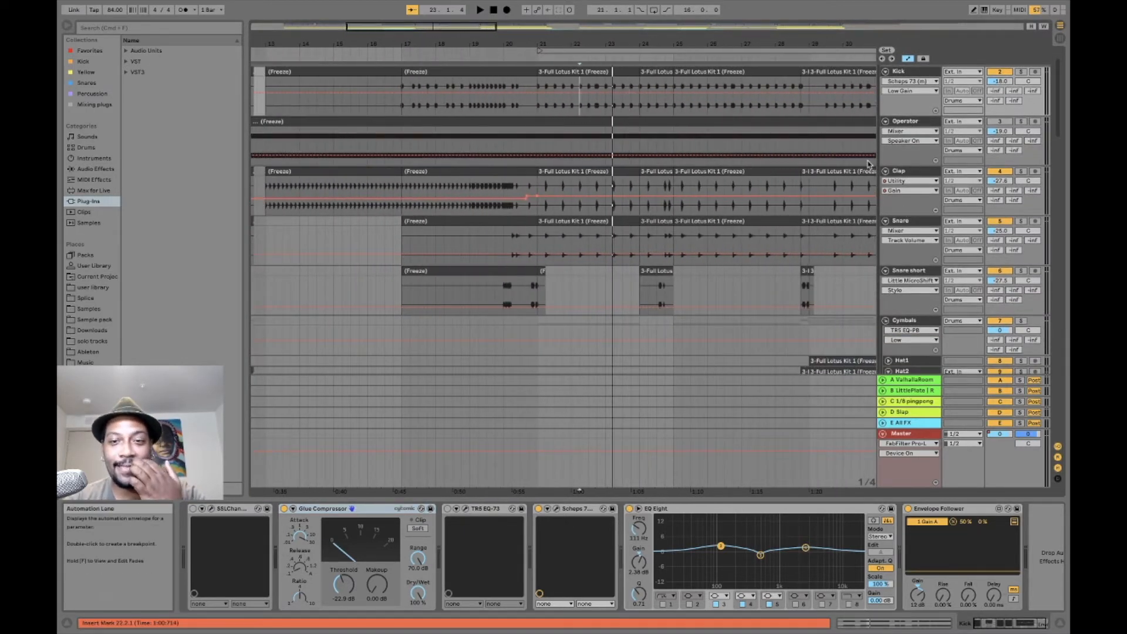
{"action": "scroll", "coordinate": [910, 247], "scroll_direction": "down", "scroll_amount": 3}
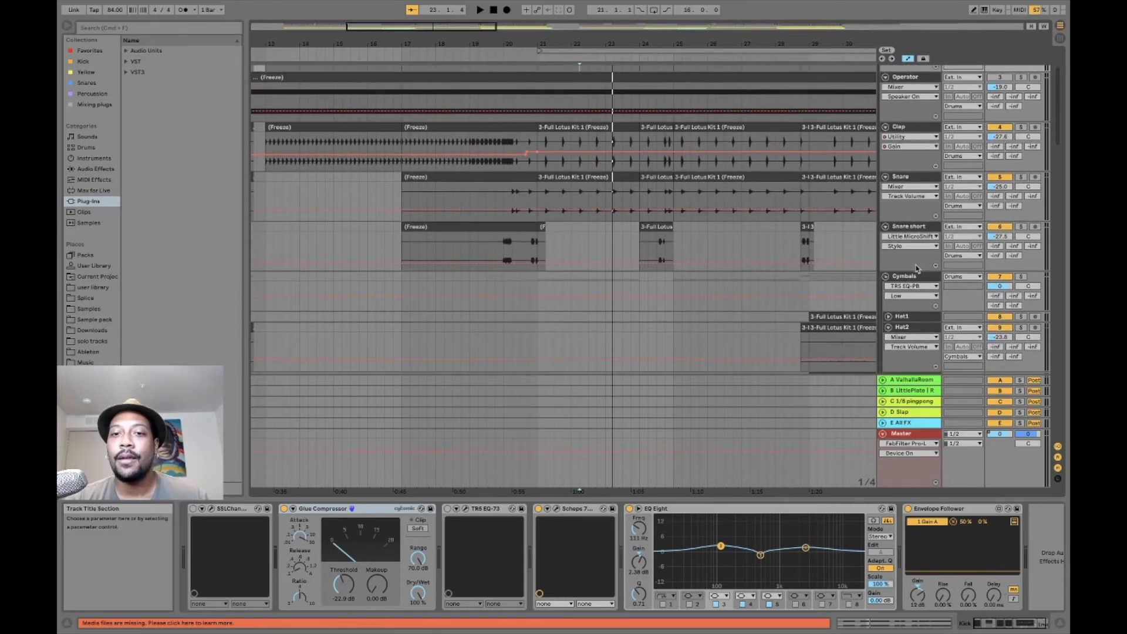
{"action": "scroll", "coordinate": [917, 268], "scroll_direction": "up", "scroll_amount": 3}
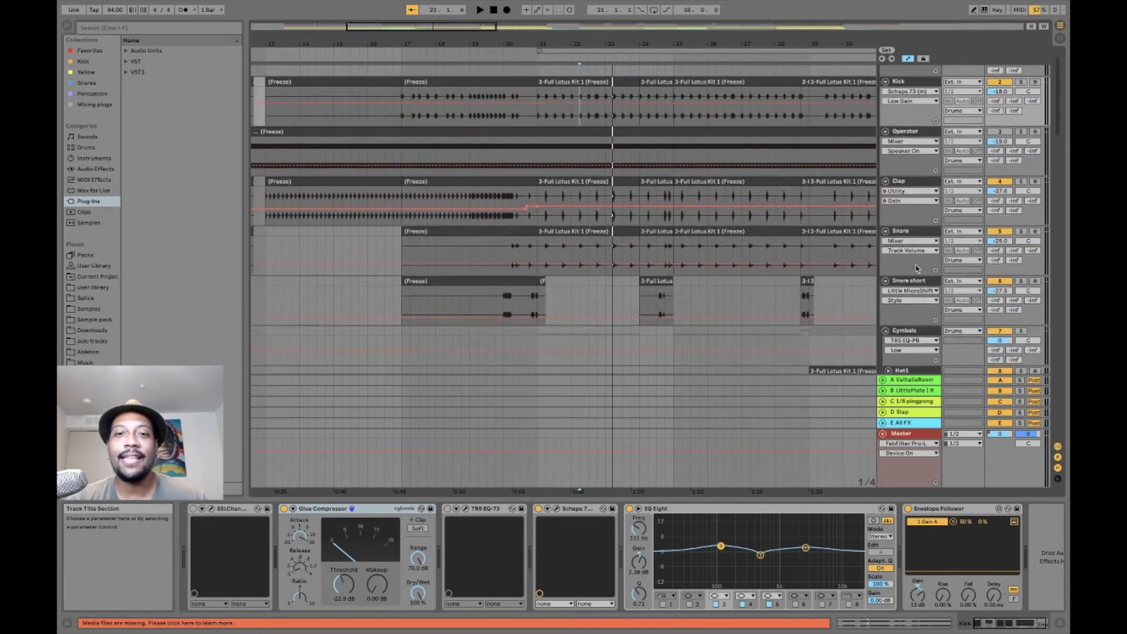
{"action": "scroll", "coordinate": [577, 251], "scroll_direction": "up", "scroll_amount": 4}
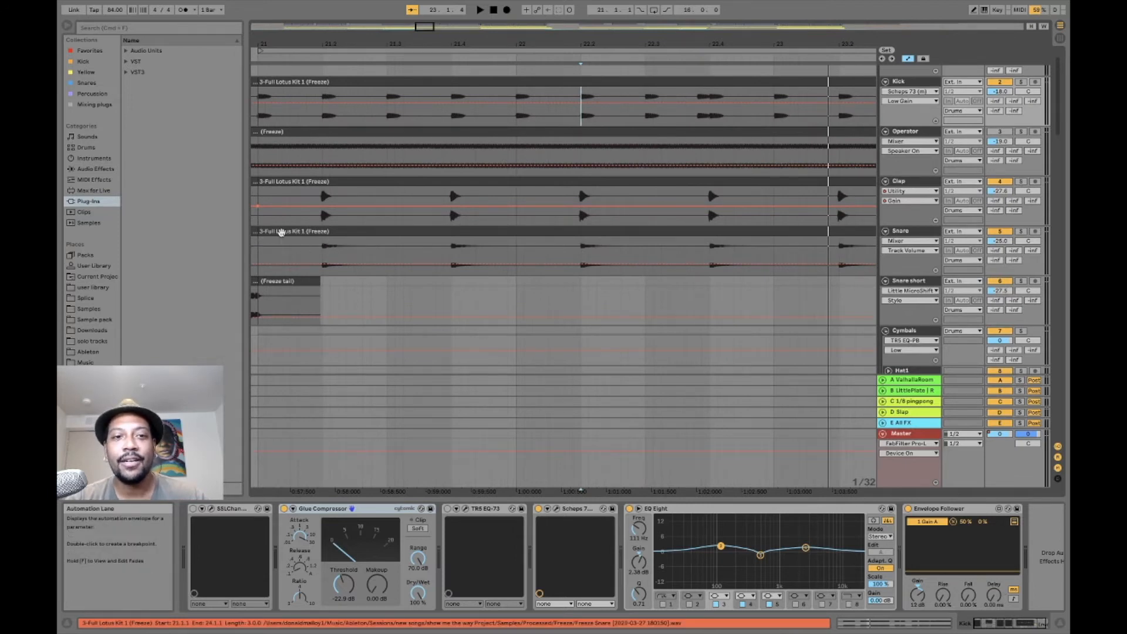
{"action": "scroll", "coordinate": [308, 232], "scroll_direction": "up", "scroll_amount": 3}
{"action": "scroll", "coordinate": [308, 233], "scroll_direction": "up", "scroll_amount": 2}
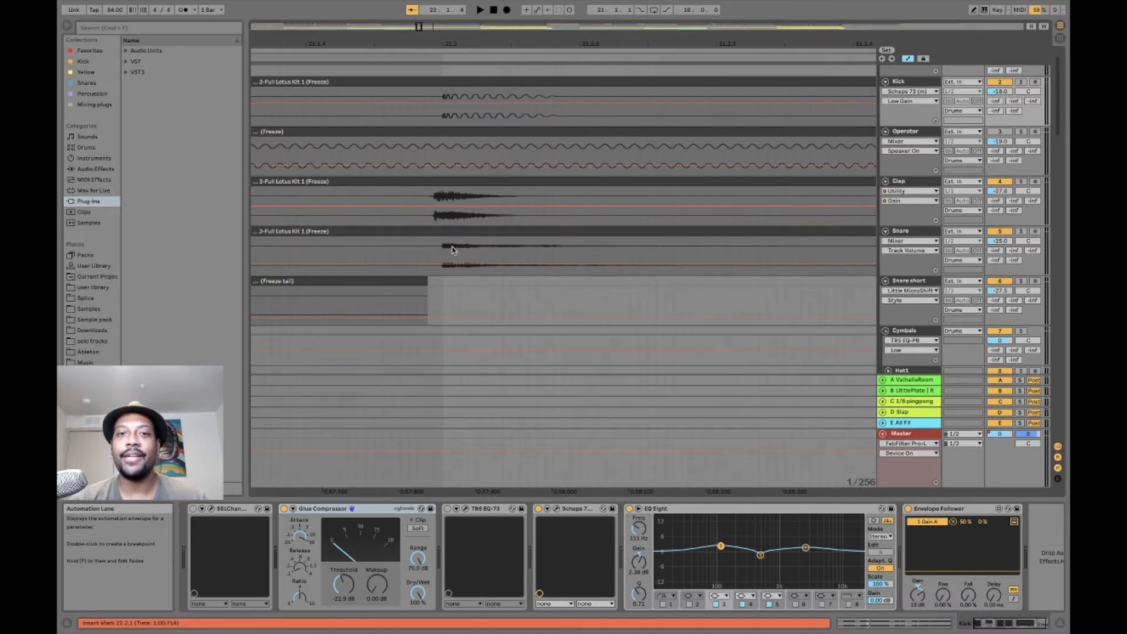
- Review the drum arrangement around bars 19 to 23, down to the Cymbals group and its hat tracks
{"action": "left_click_drag", "start_coordinate": [517, 42], "coordinate": [517, 24]}
{"action": "scroll", "coordinate": [602, 321], "scroll_direction": "down", "scroll_amount": 2}
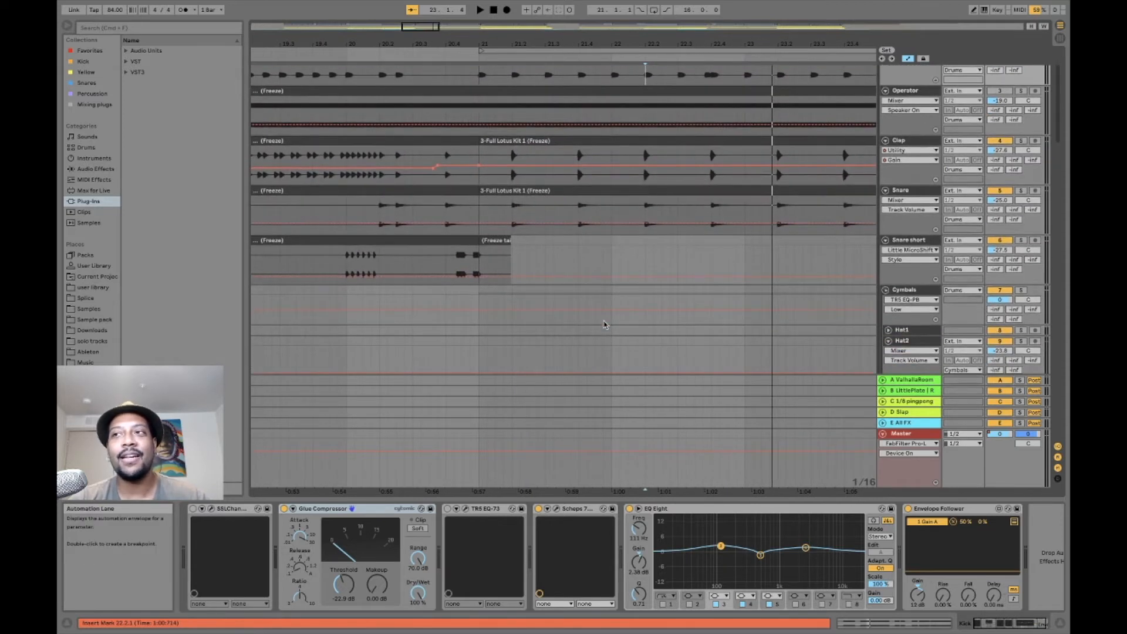
{"action": "scroll", "coordinate": [605, 324], "scroll_direction": "down", "scroll_amount": 2}
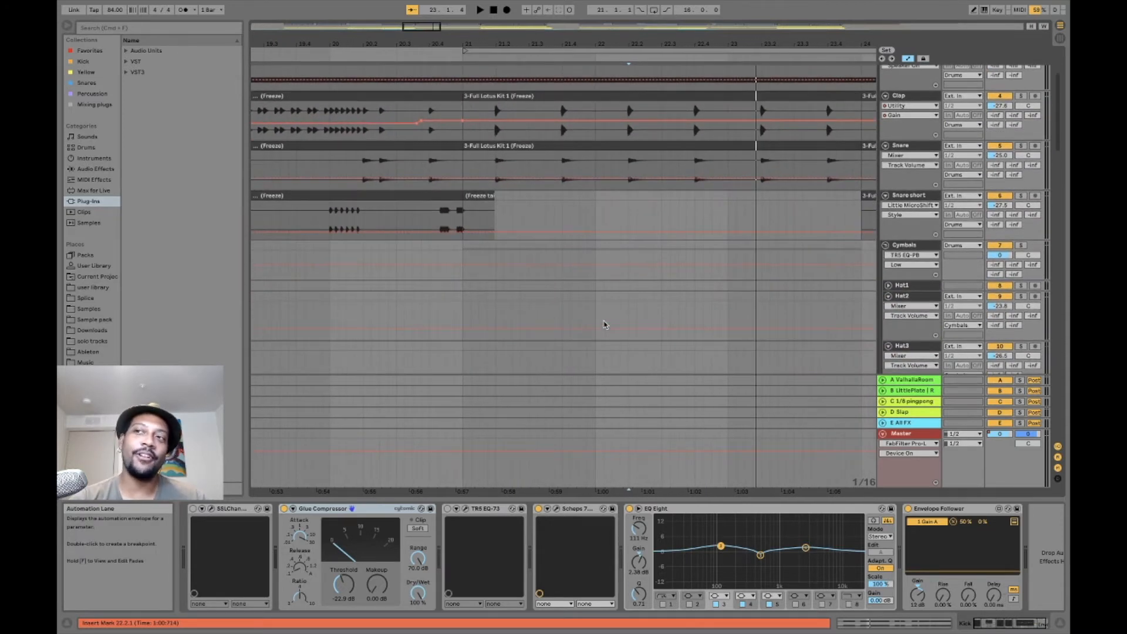
- Solo the bend 808 track and audition it from the start of bar 21
{"action": "scroll", "coordinate": [604, 324], "scroll_direction": "down", "scroll_amount": 10}
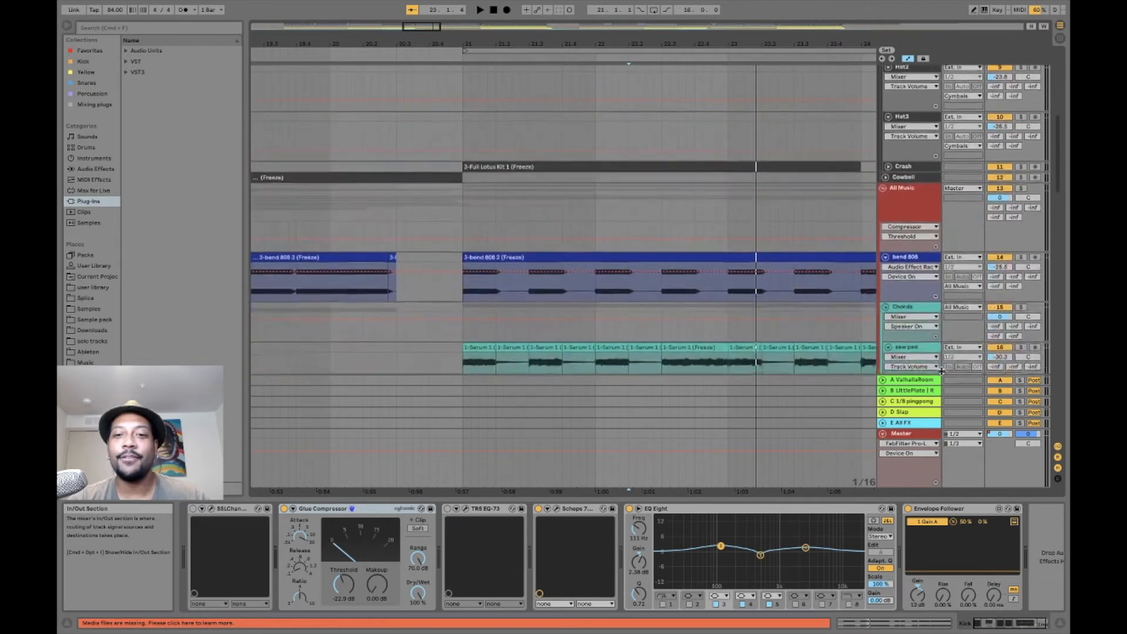
{"action": "scroll", "coordinate": [939, 361], "scroll_direction": "down", "scroll_amount": 6}
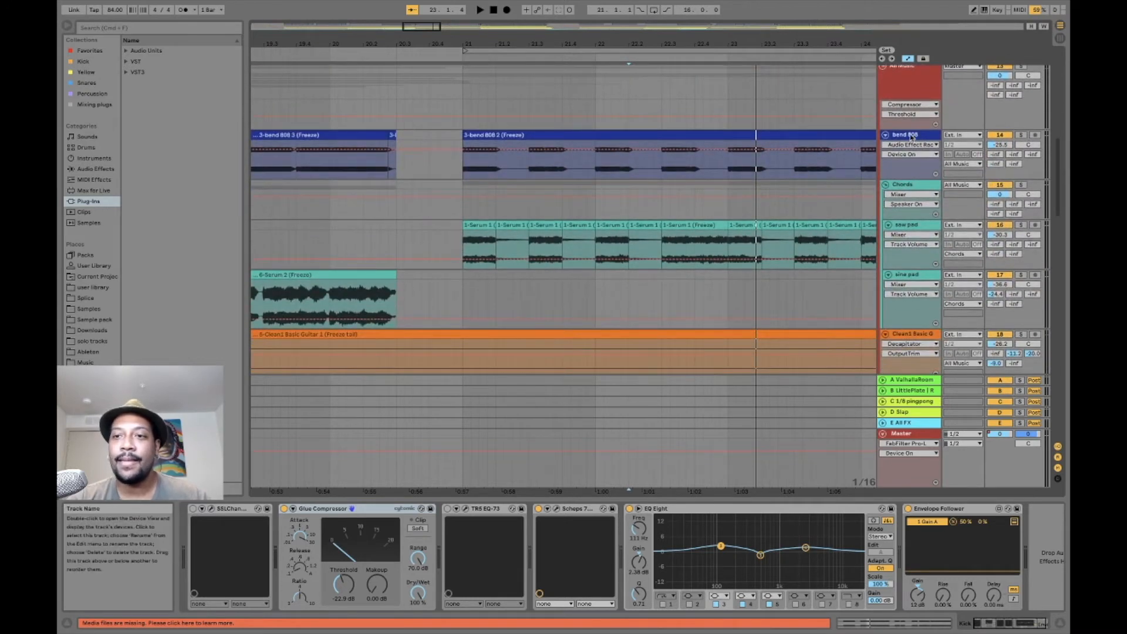
{"action": "left_click", "coordinate": [911, 135]}
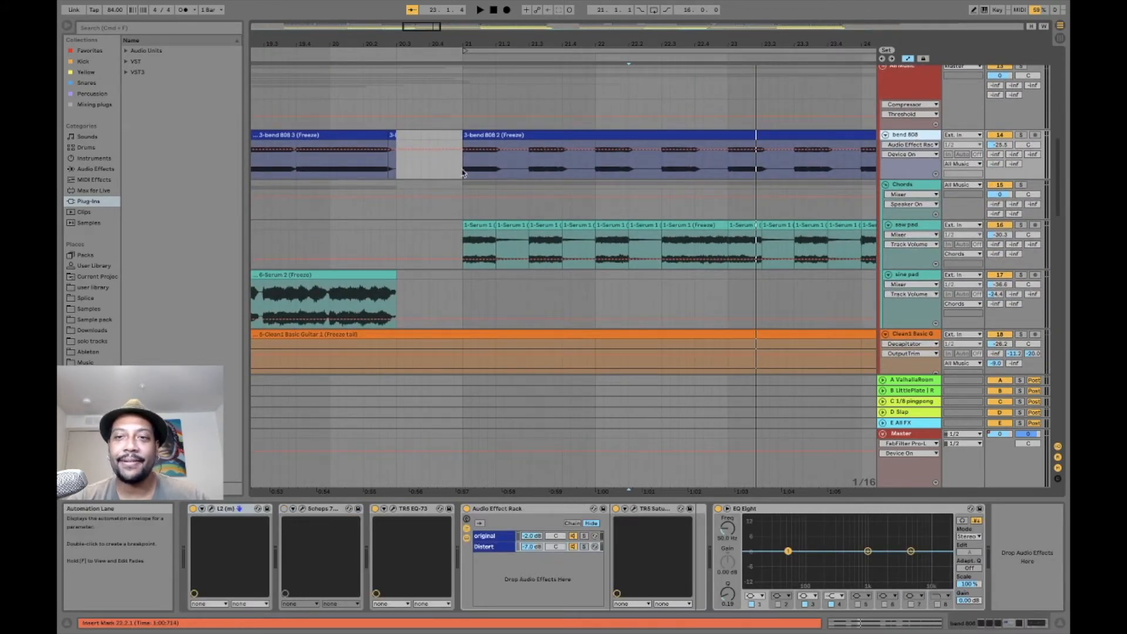
{"action": "left_click", "coordinate": [1021, 136]}
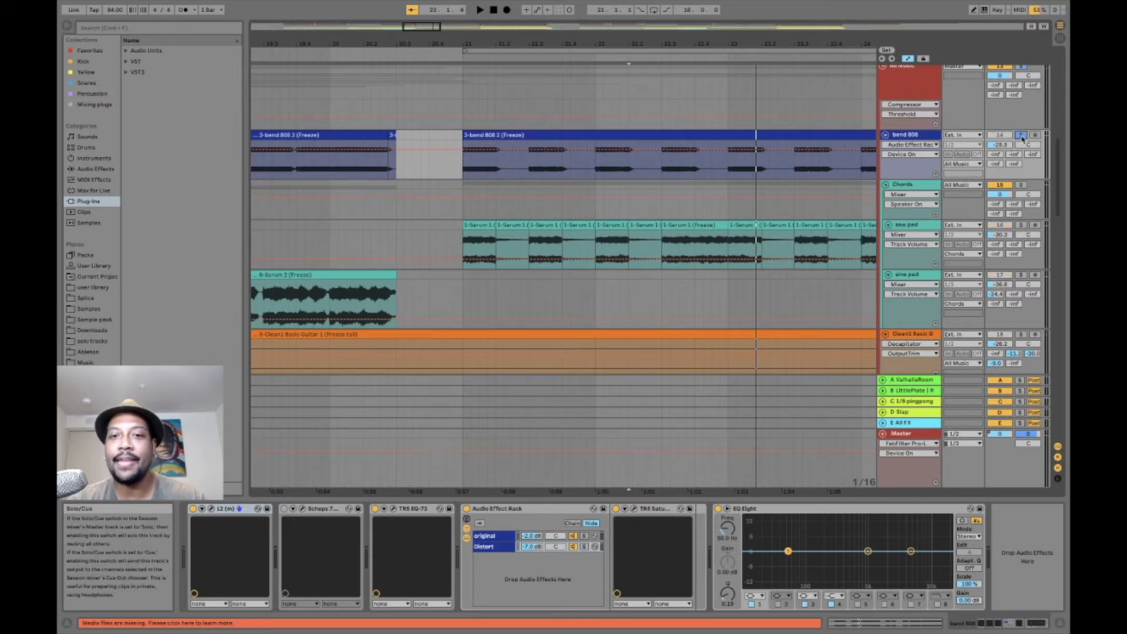
{"action": "left_click", "coordinate": [463, 172]}
{"action": "scroll", "coordinate": [463, 172], "scroll_direction": "up", "scroll_amount": 10}
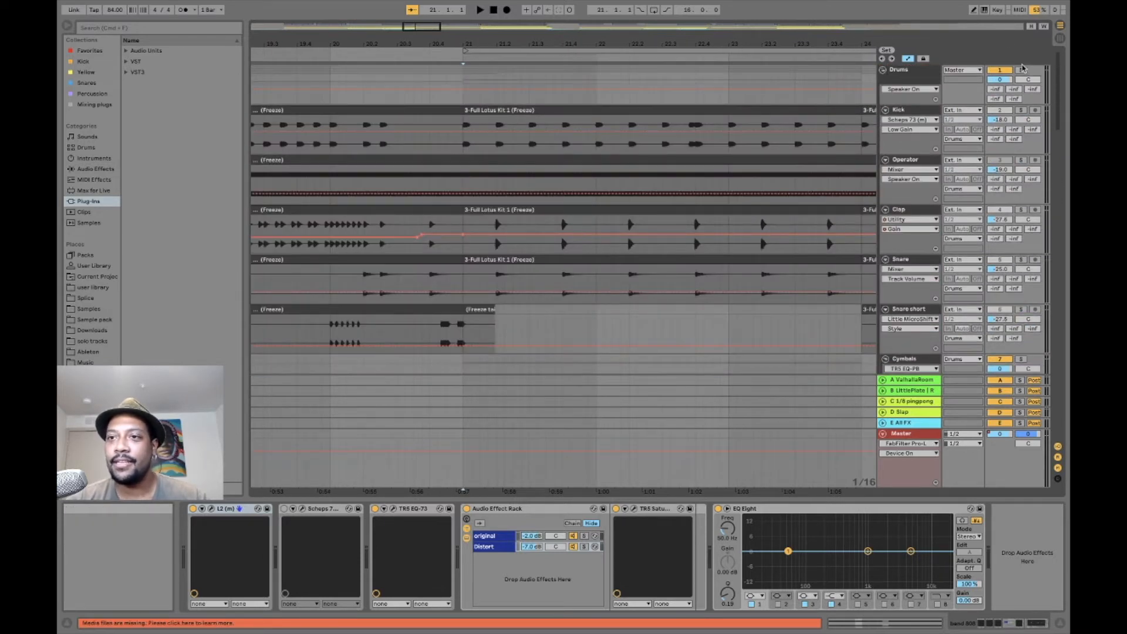
{"action": "scroll", "coordinate": [1021, 71], "scroll_direction": "down", "scroll_amount": 10}
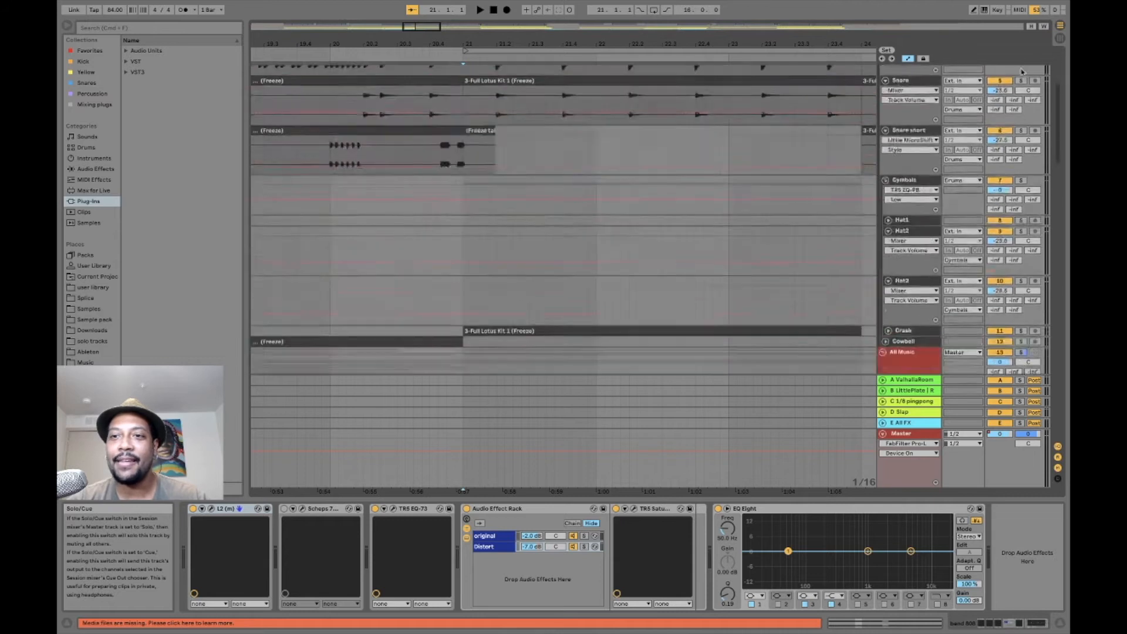
{"action": "key", "text": "space"}
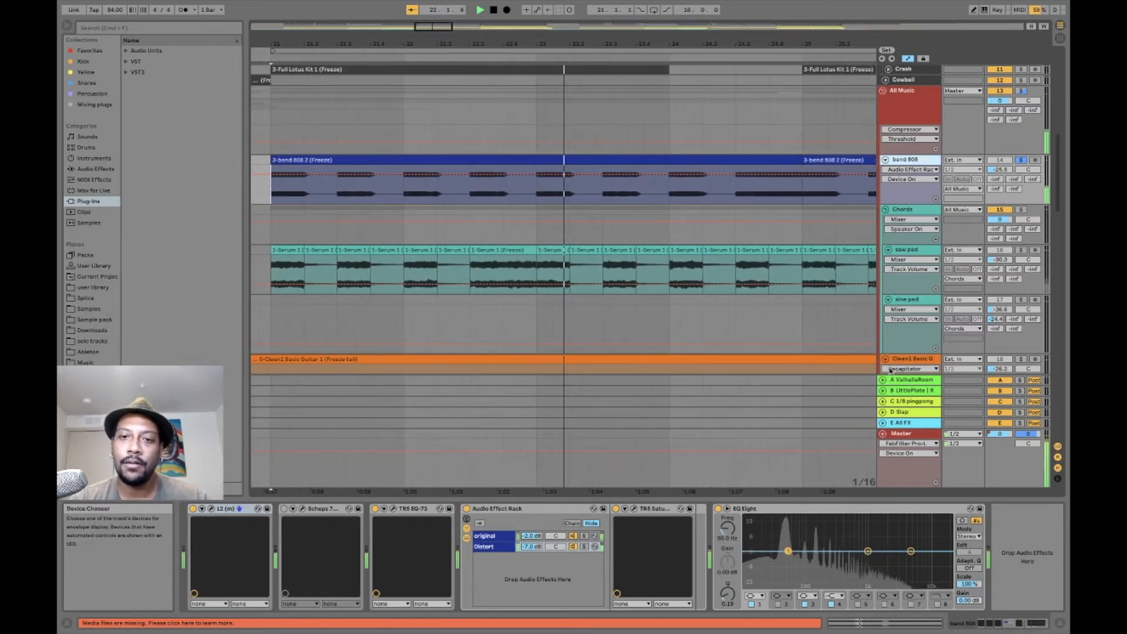
{"action": "key", "text": "space"}
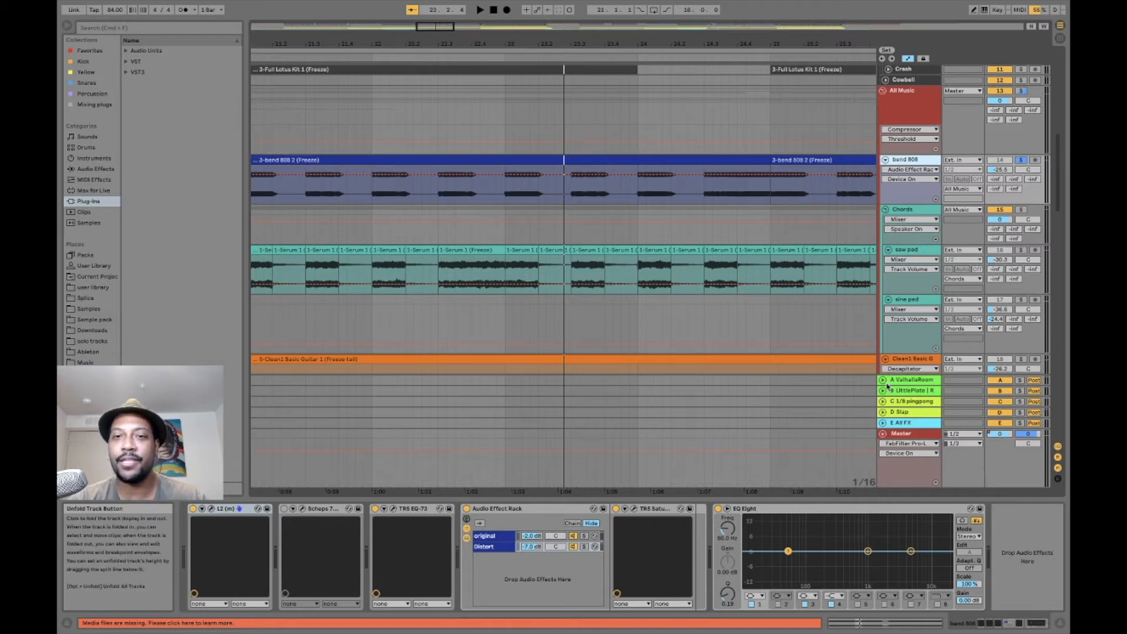
- Solo the saw pad track together with the bend 808 and audition both from bar 21
{"action": "scroll", "coordinate": [577, 280], "scroll_direction": "left", "scroll_amount": 5}
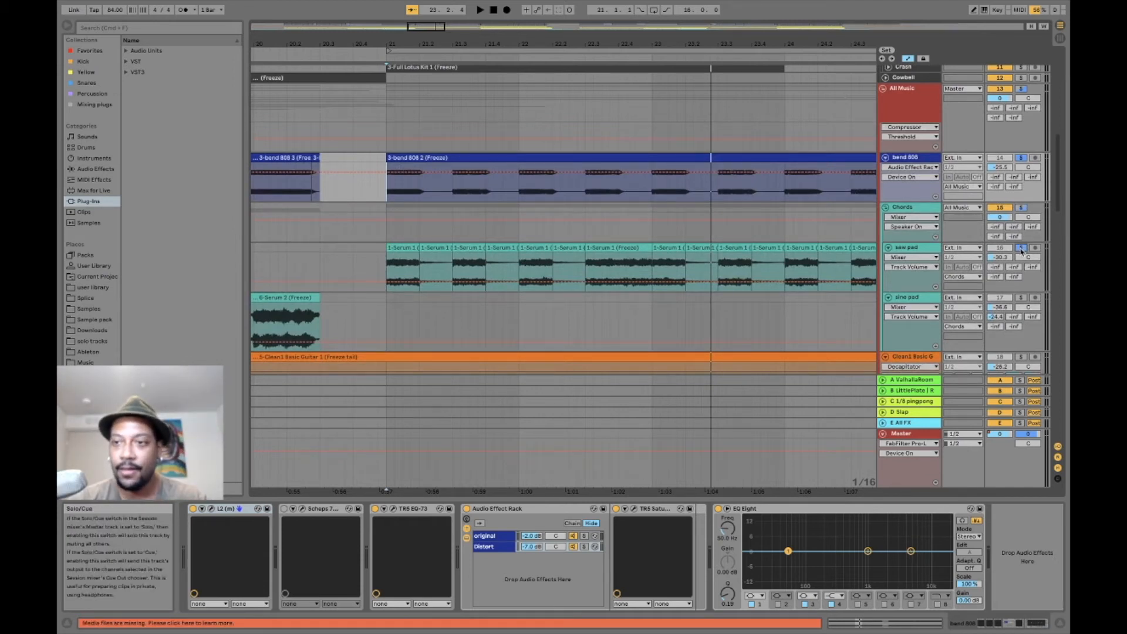
{"action": "key", "text": "space"}
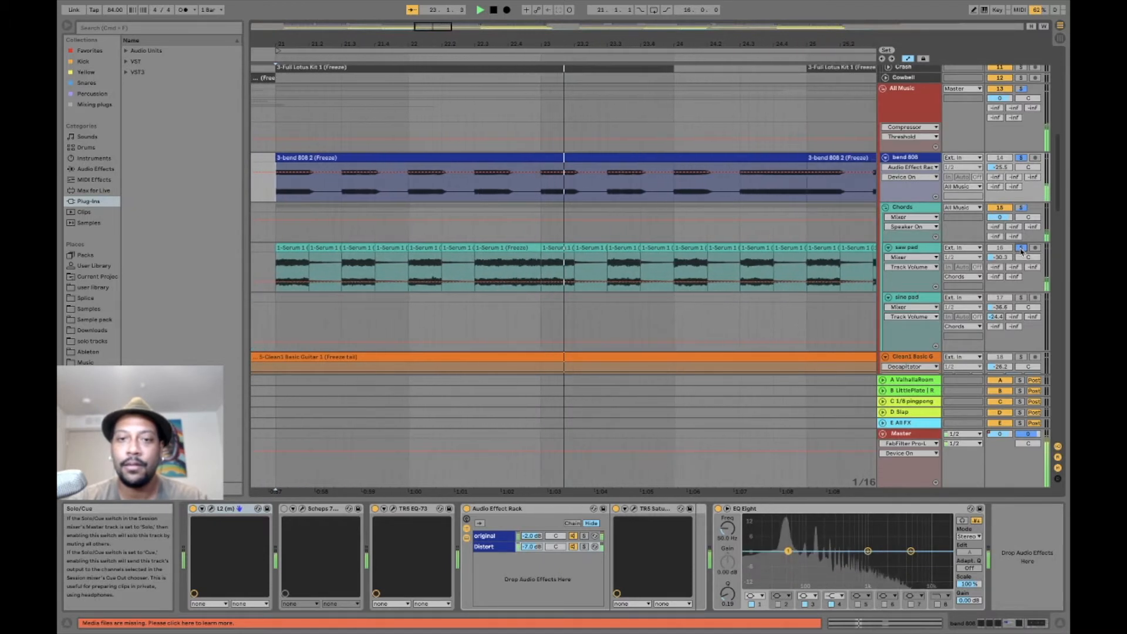
{"action": "key", "text": "space"}
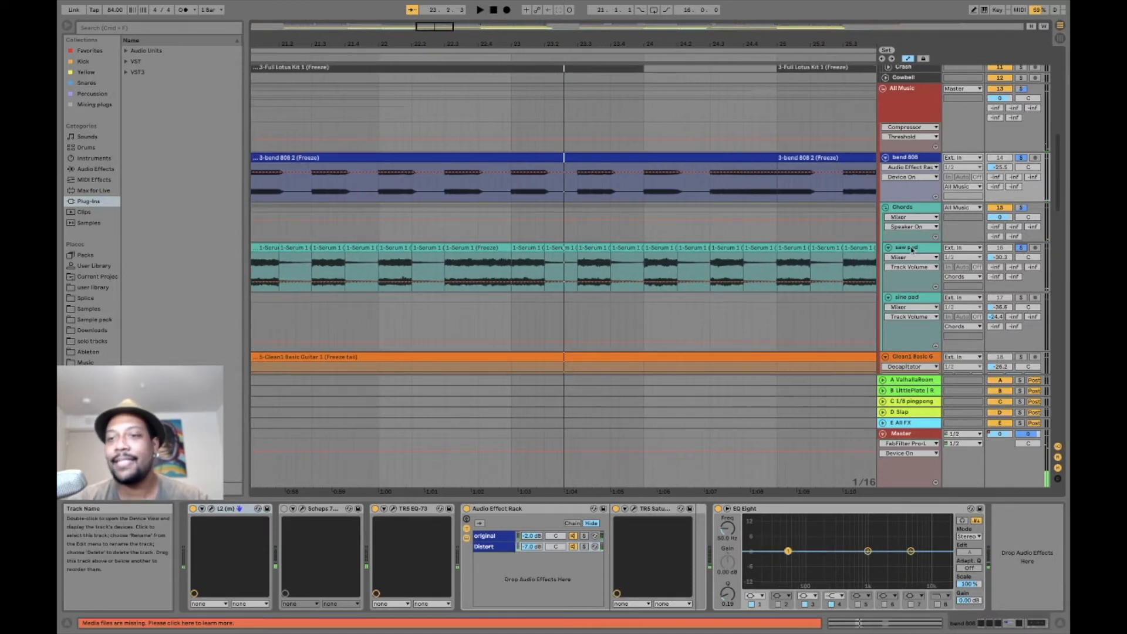
- Insert a MIDI track below the saw pad track and load the Xfer Records Serum instrument on it
{"action": "left_click", "coordinate": [911, 249]}
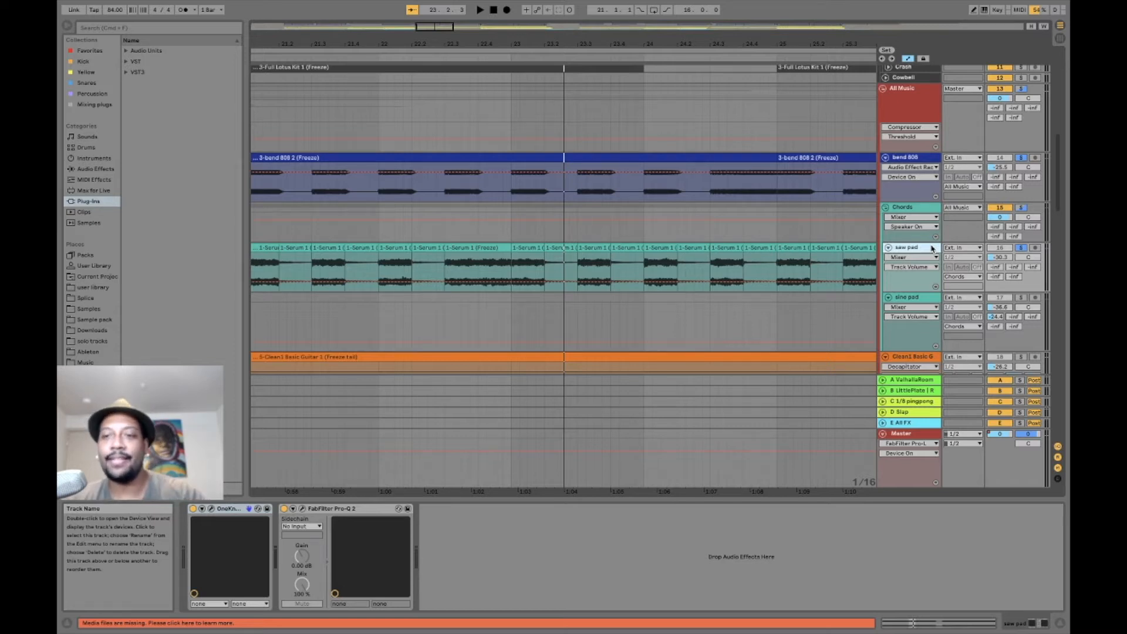
{"action": "key", "text": "super+shift+t"}
{"action": "left_click", "coordinate": [914, 301]}
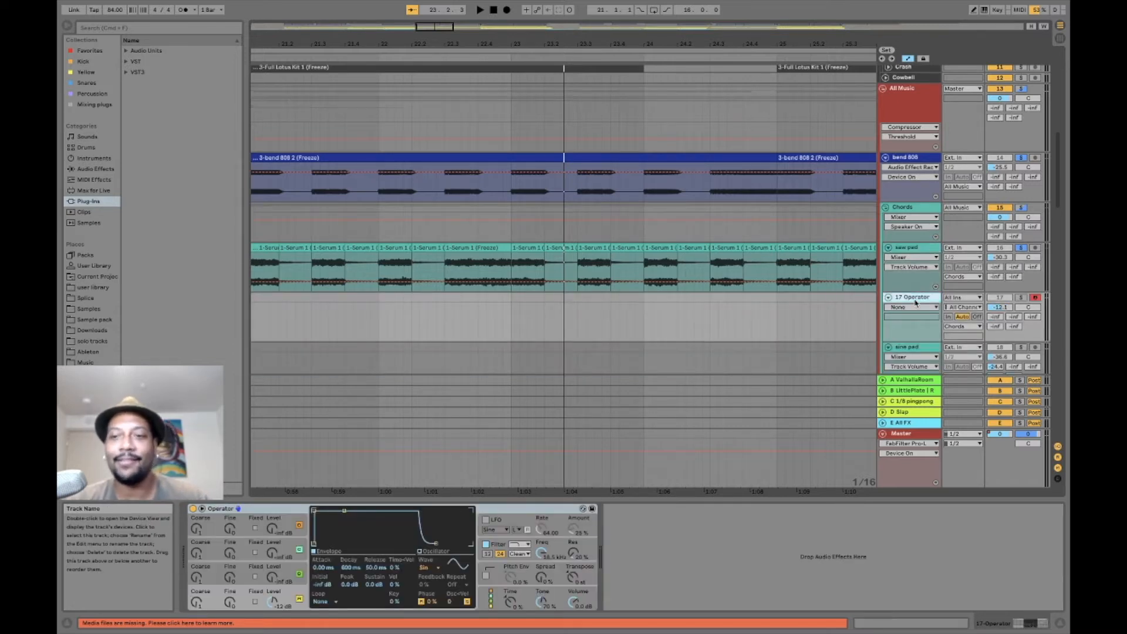
{"action": "left_click", "coordinate": [125, 51]}
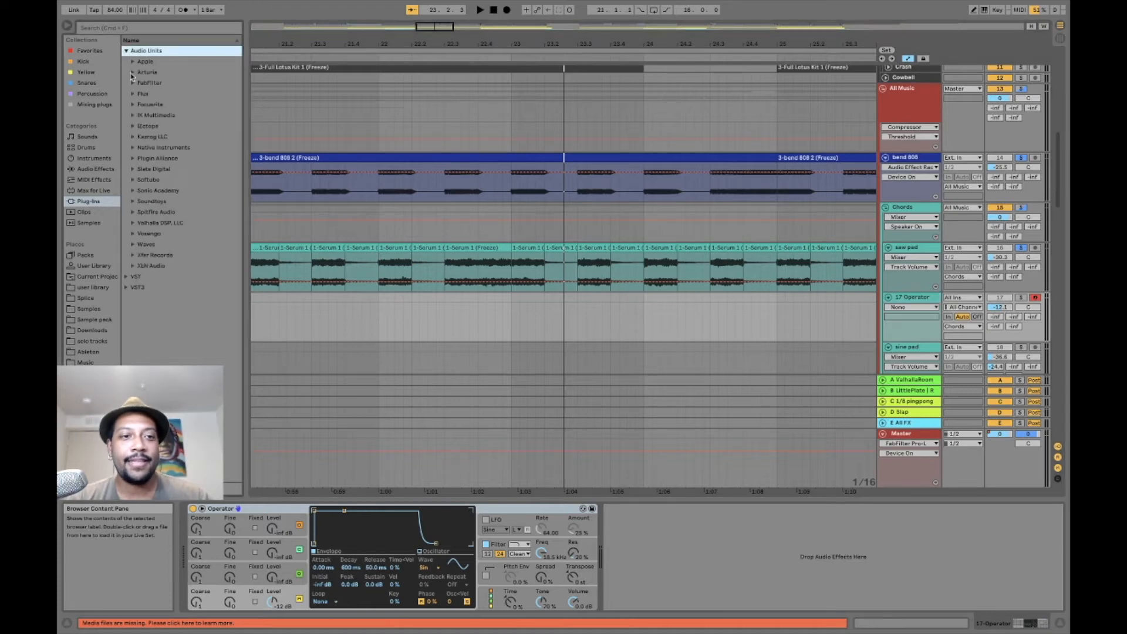
{"action": "left_click", "coordinate": [134, 256]}
{"action": "left_click", "coordinate": [153, 279]}
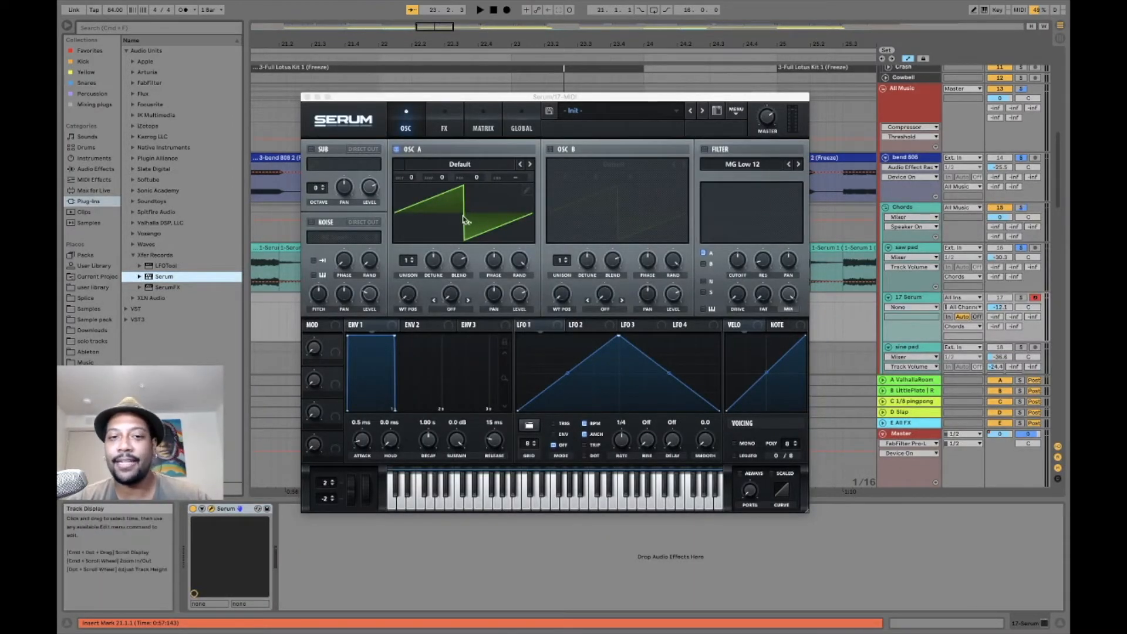
- Set Serum's oscillator A unison to 6 voices, adjust its detune, and clear the Serum track's solo
{"action": "scroll", "coordinate": [413, 262], "scroll_direction": "up", "scroll_amount": 4}
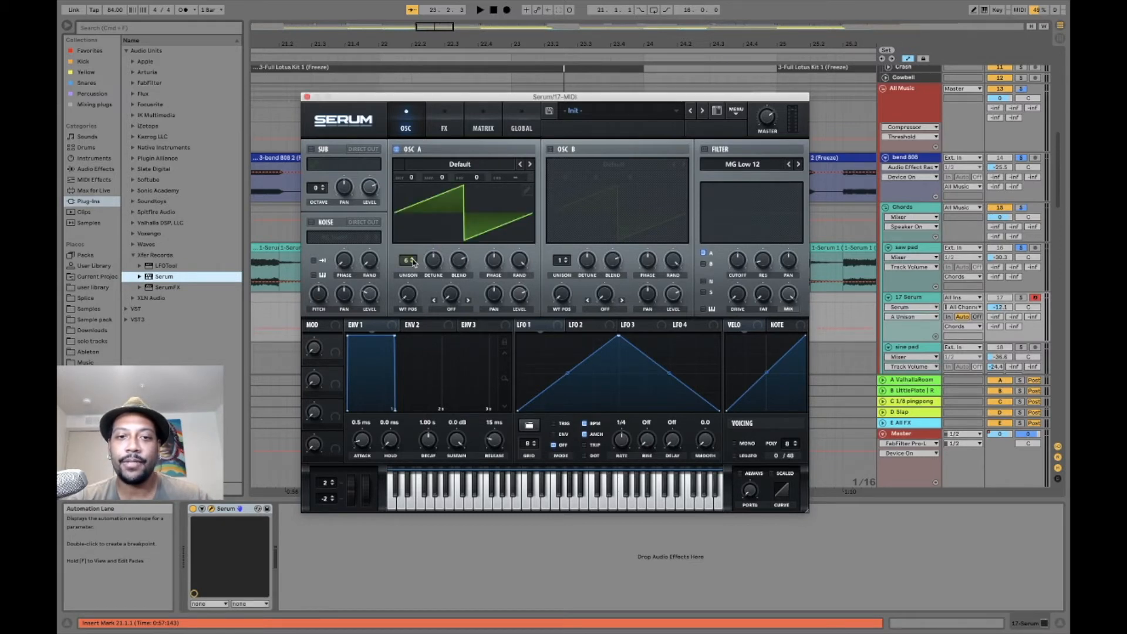
{"action": "mouse_move", "coordinate": [440, 258]}
{"action": "left_mouse_down"}
{"action": "mouse_move", "coordinate": [437, 300]}
{"action": "mouse_move", "coordinate": [435, 264]}
{"action": "left_mouse_up"}
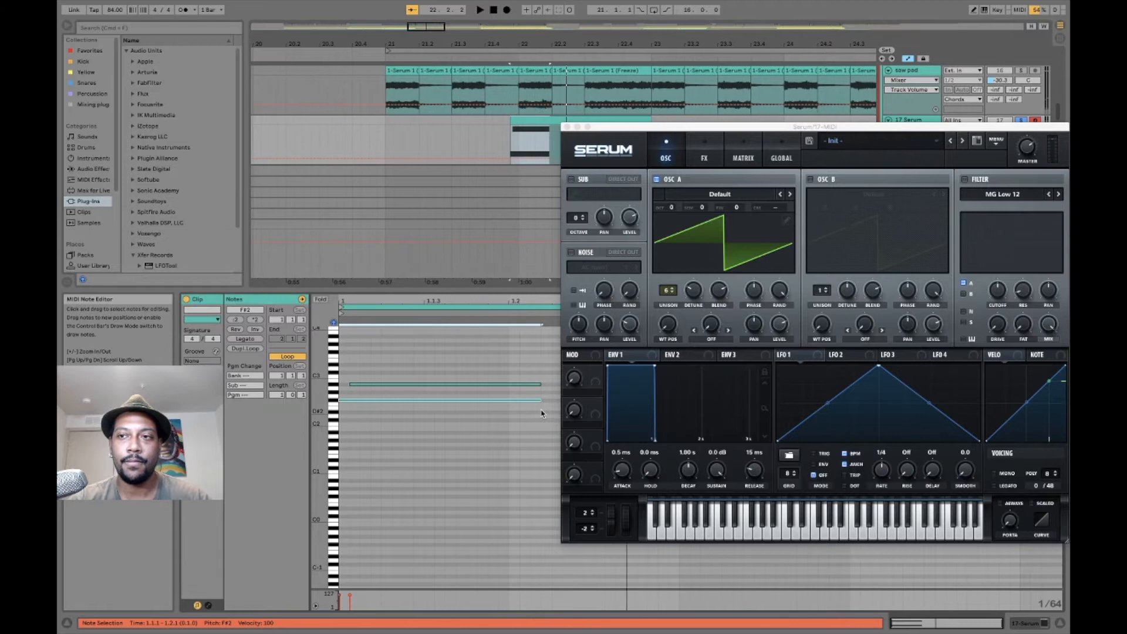
{"action": "left_click", "coordinate": [1022, 120]}
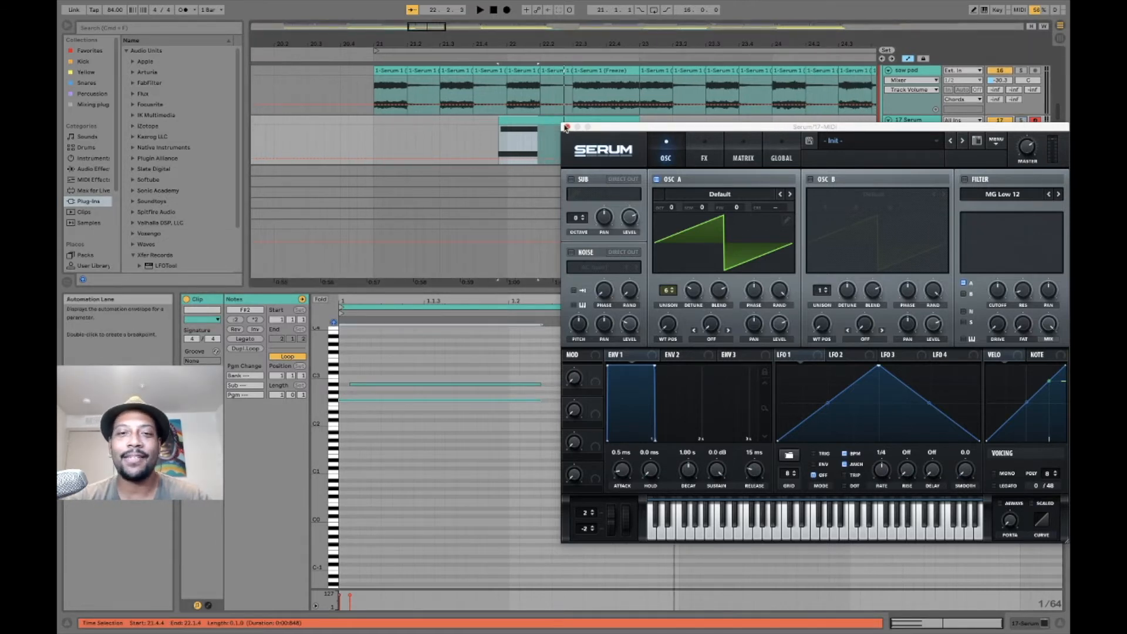
- Load the Analog wavetable Basic_Cjw into Serum's oscillator A and adjust its wavetable position
{"action": "left_click_drag", "start_coordinate": [614, 129], "coordinate": [222, 134]}
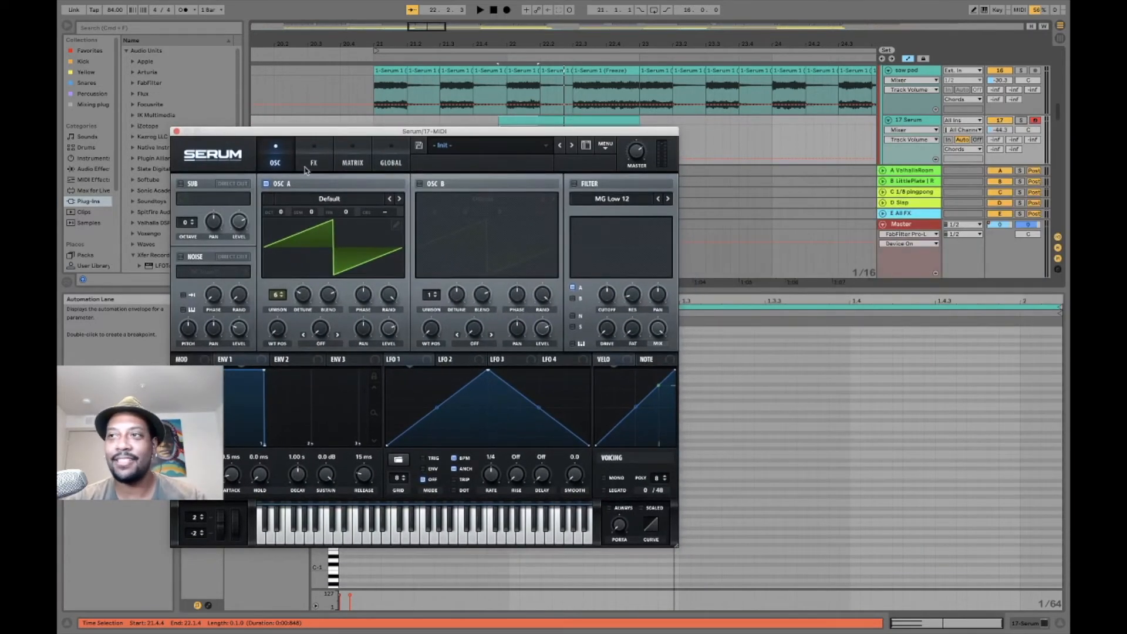
{"action": "left_click", "coordinate": [348, 199]}
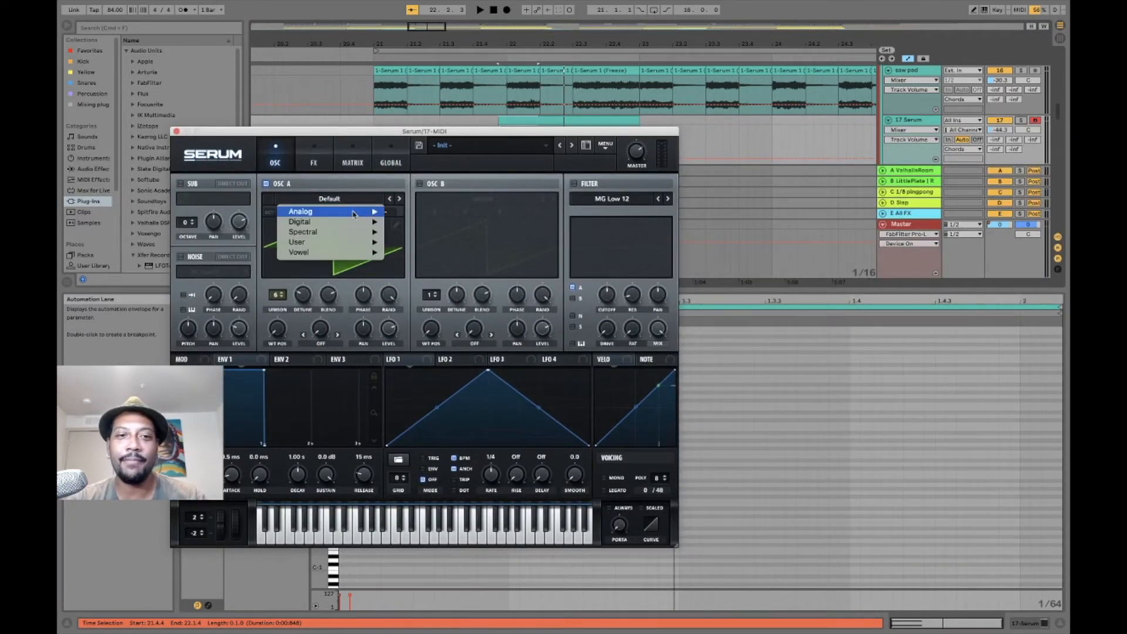
{"action": "mouse_move", "coordinate": [354, 215]}
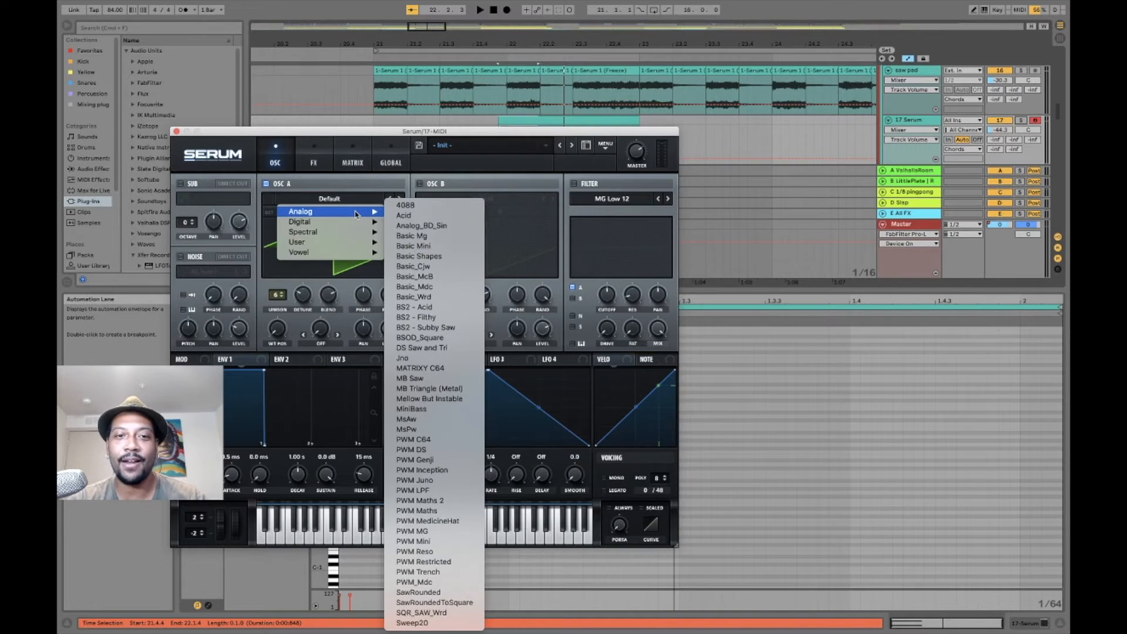
{"action": "left_click", "coordinate": [436, 268]}
{"action": "left_click_drag", "start_coordinate": [277, 329], "coordinate": [280, 229]}
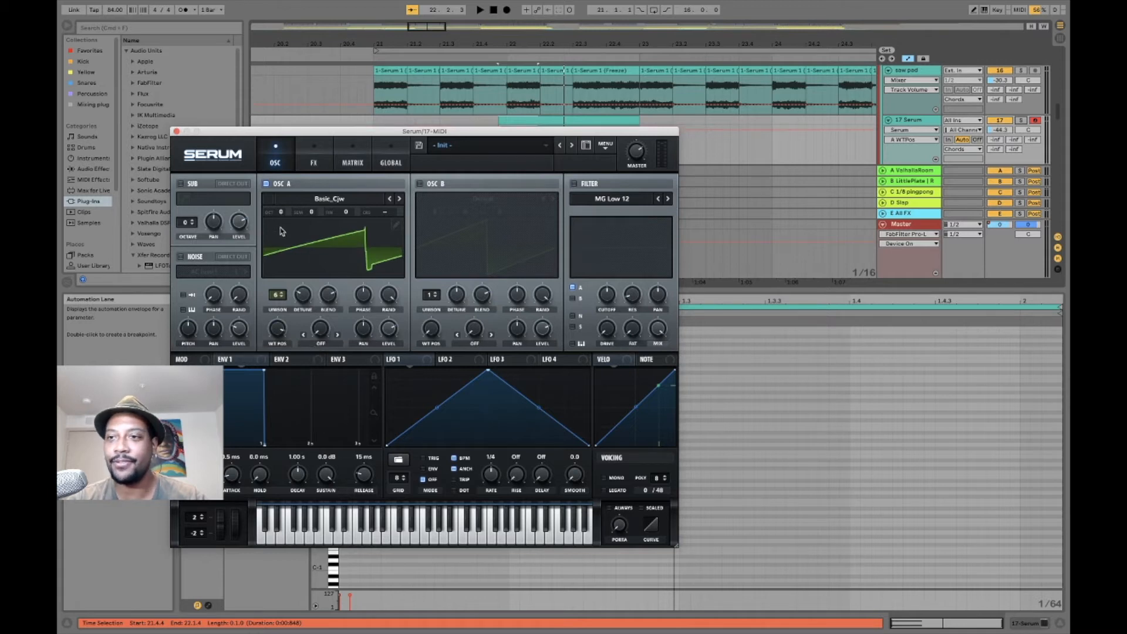
- Solo the Serum track, set its volume to -37.3 dB and audition the recorded chord clip
{"action": "left_click", "coordinate": [1020, 120]}
{"action": "left_click_drag", "start_coordinate": [999, 129], "coordinate": [999, 125]}
{"action": "key", "text": "space"}
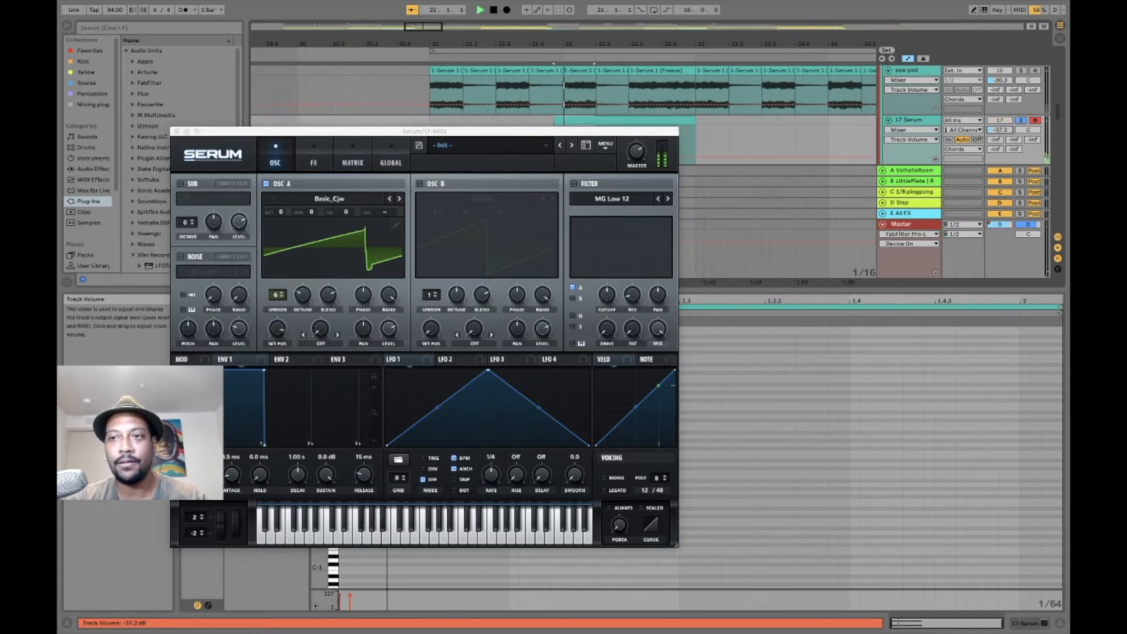
{"action": "key", "text": "space"}
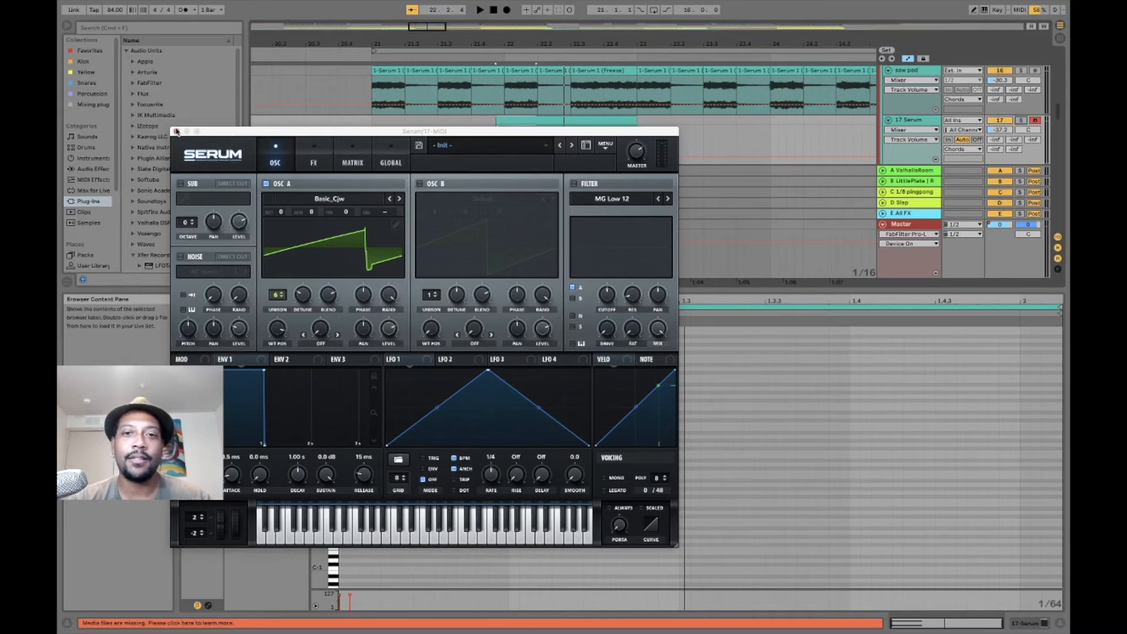
- Close the Serum window and delete the demo chord clip and the Serum track
{"action": "left_click", "coordinate": [176, 132]}
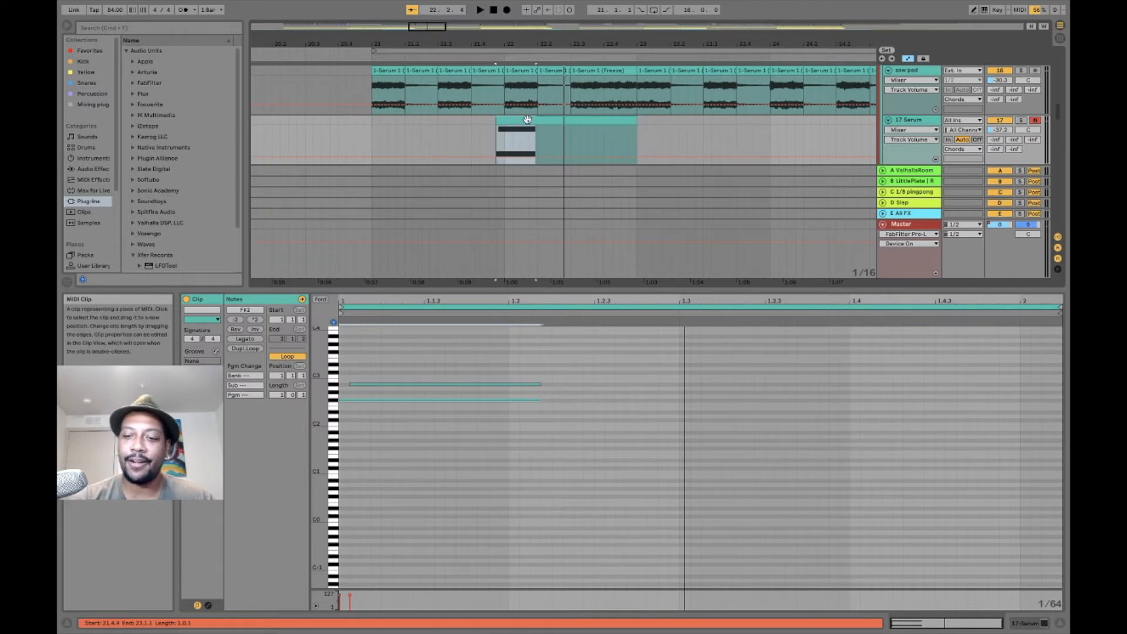
{"action": "key", "text": "Delete"}
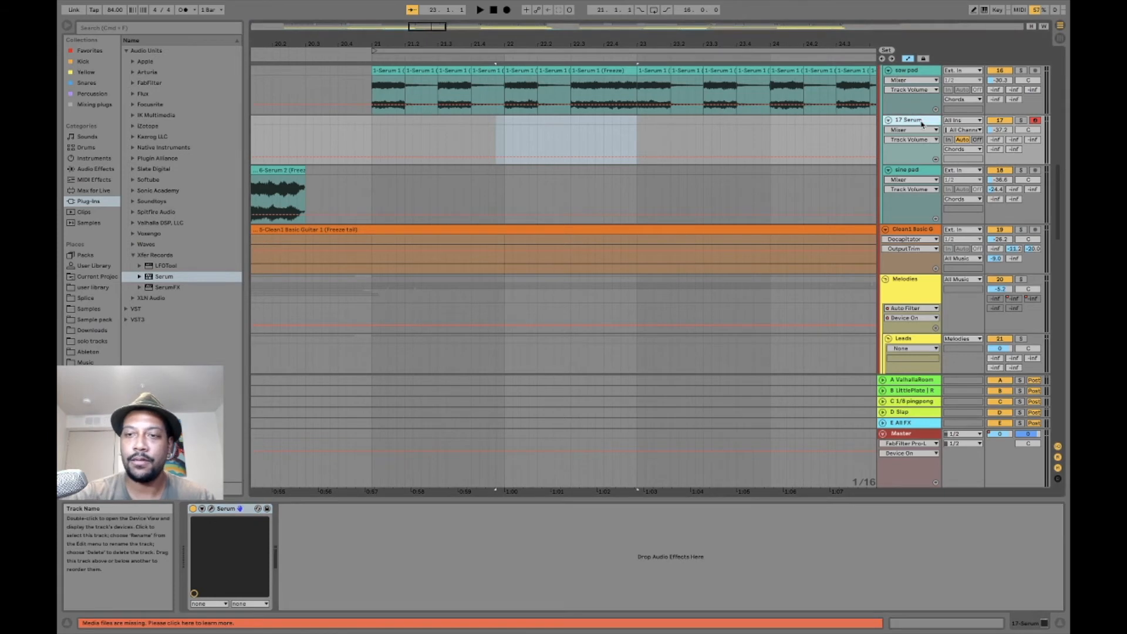
{"action": "key", "text": "Delete"}
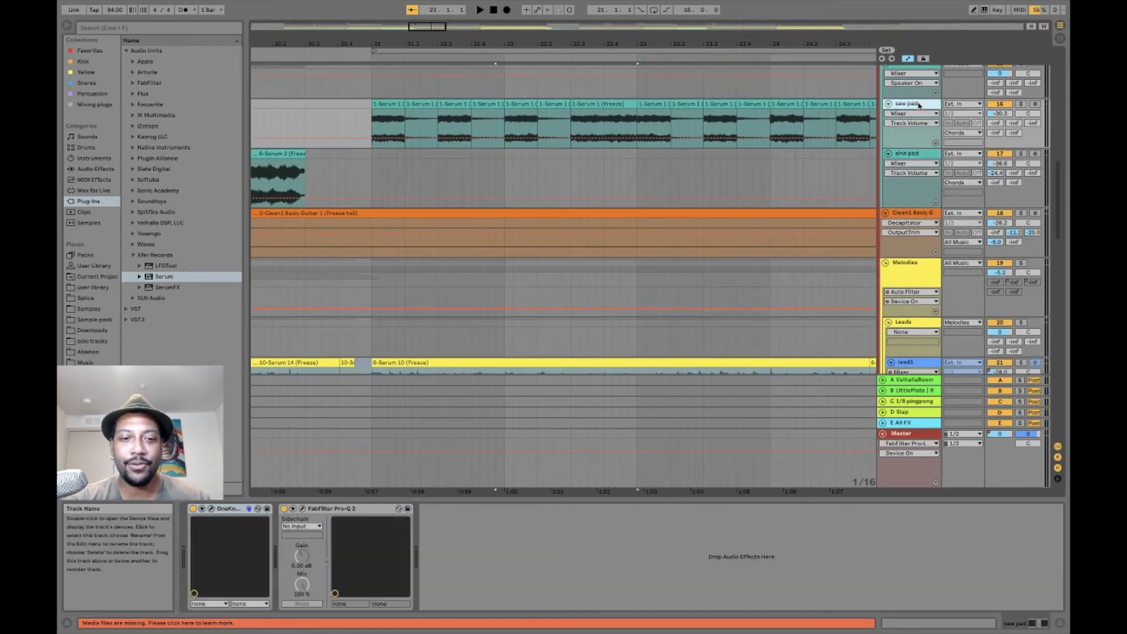
- Inspect the saw pad's OneKnob Pumper plug-in, play the mix around bar 22 to hear its effect, and close the plug-in
{"action": "left_click", "coordinate": [211, 510]}
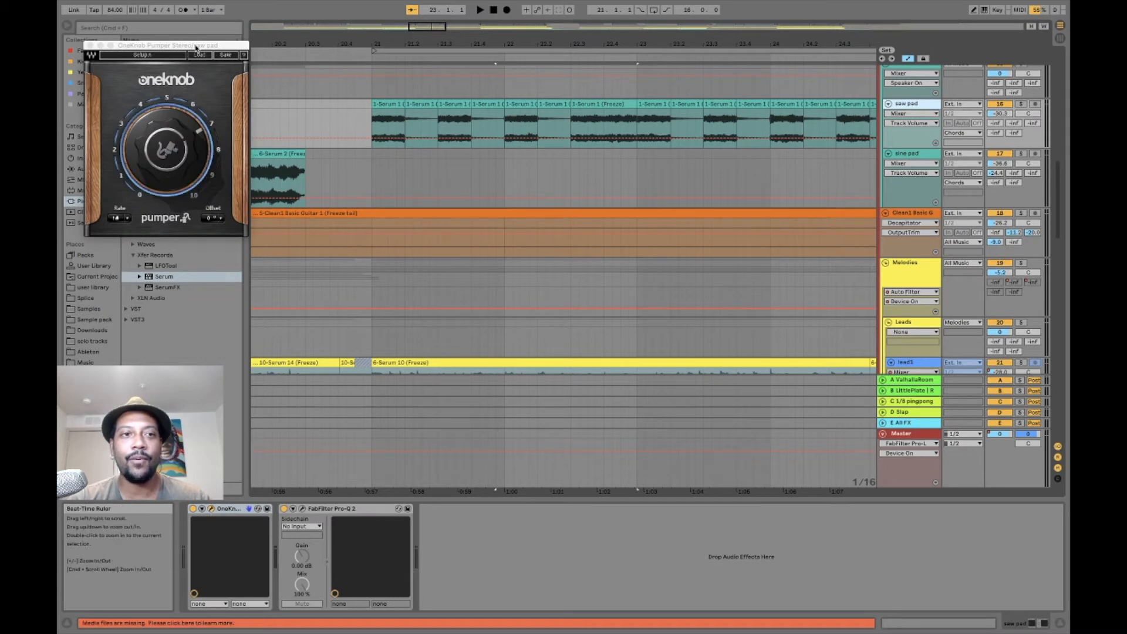
{"action": "left_click_drag", "start_coordinate": [198, 48], "coordinate": [260, 102]}
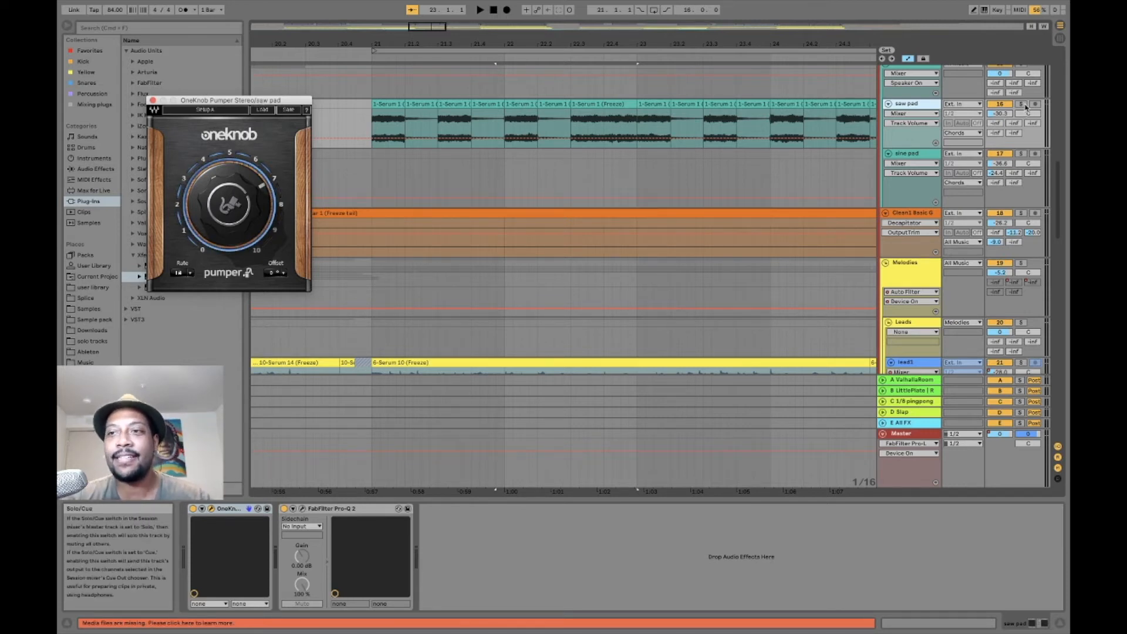
{"action": "scroll", "coordinate": [1026, 107], "scroll_direction": "up", "scroll_amount": 5}
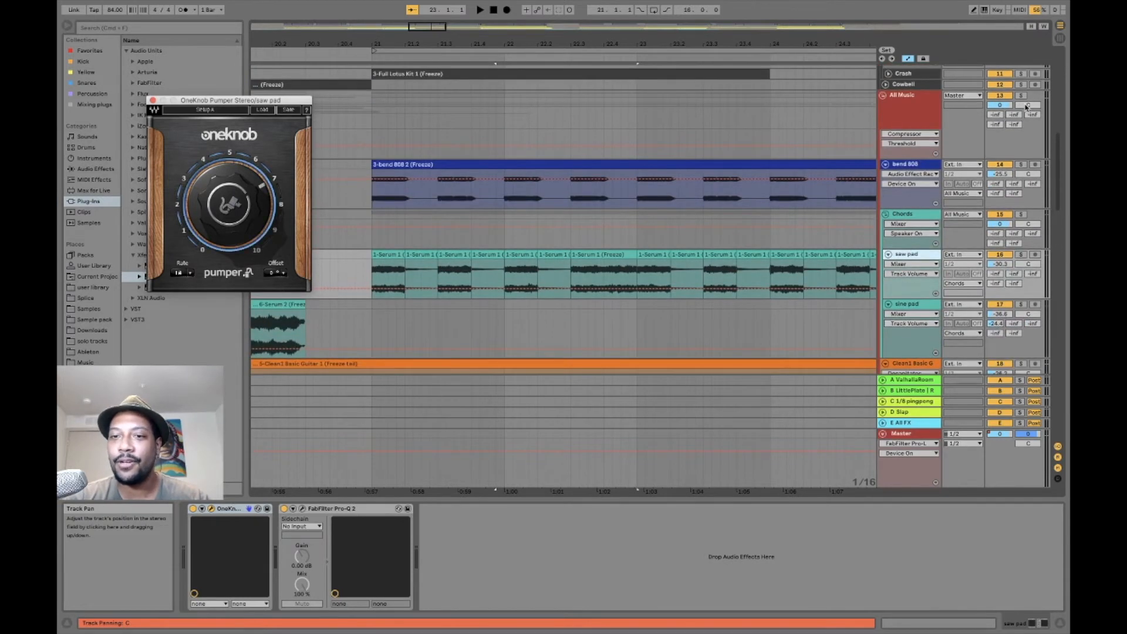
{"action": "key", "text": "space"}
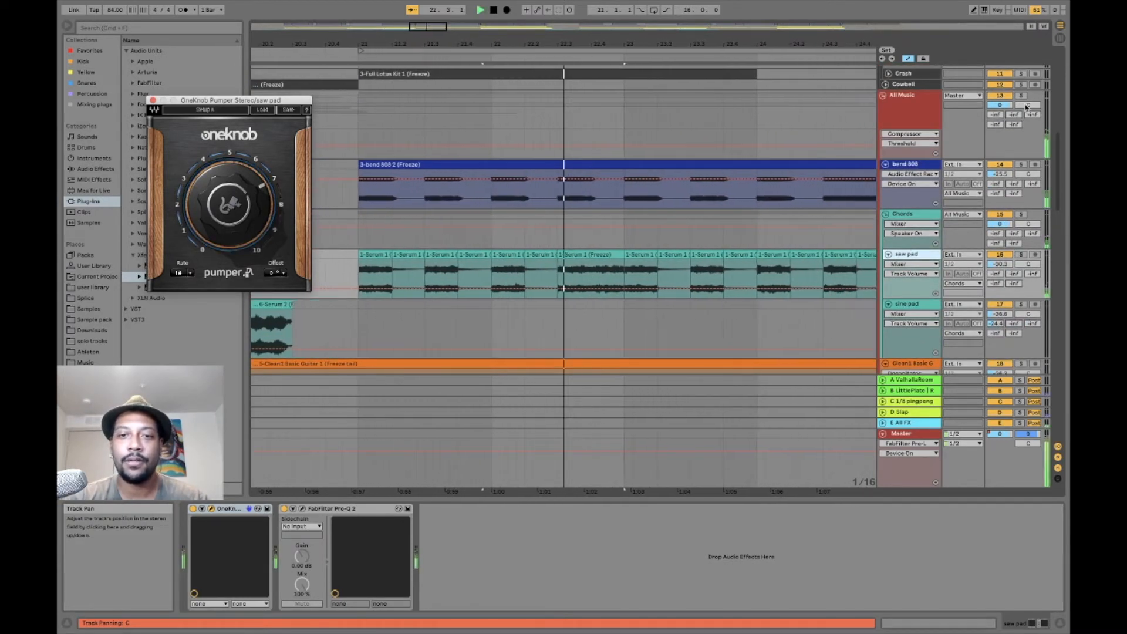
{"action": "key", "text": "space"}
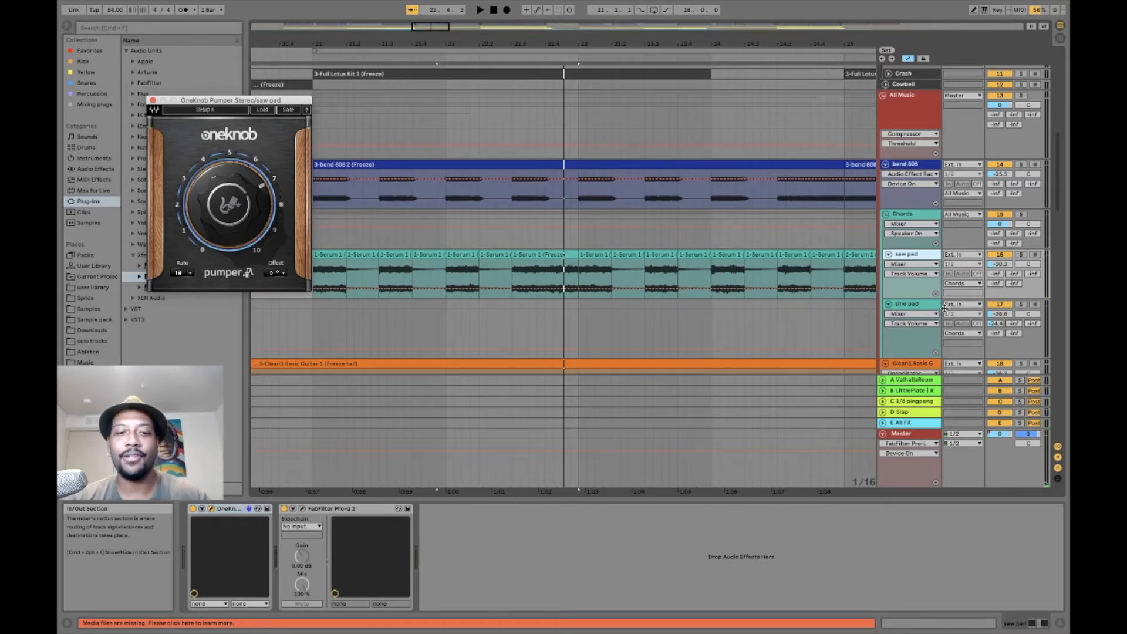
{"action": "left_click", "coordinate": [153, 101]}
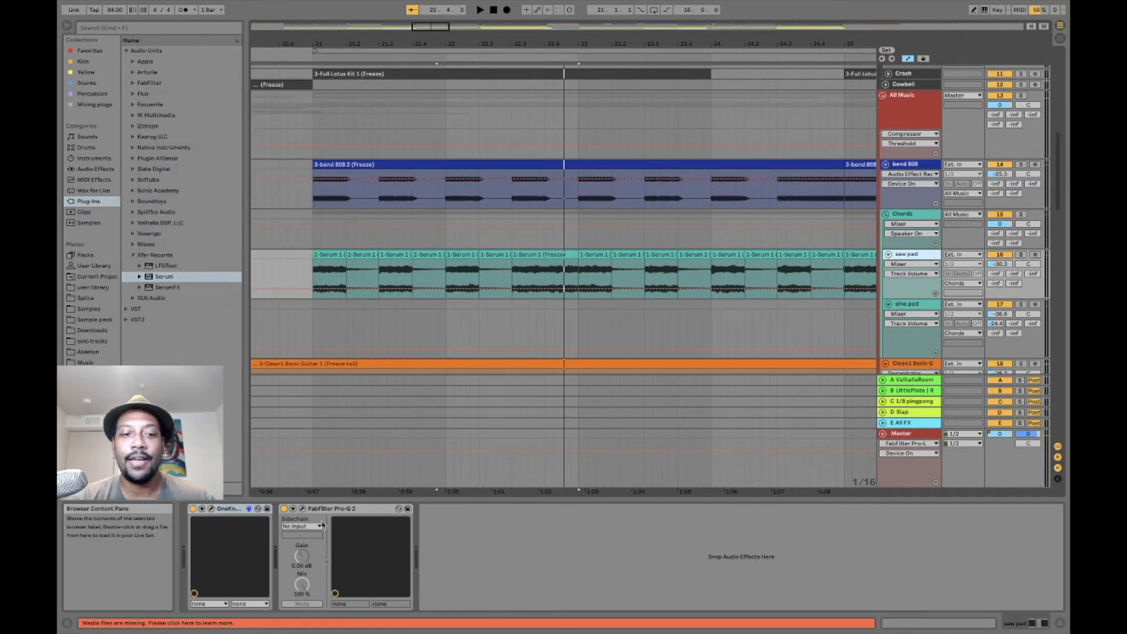
- Open the saw pad's FabFilter Pro-Q 2 and examine the settings of its lower bell band
{"action": "left_click", "coordinate": [302, 508]}
{"action": "mouse_move", "coordinate": [280, 152]}
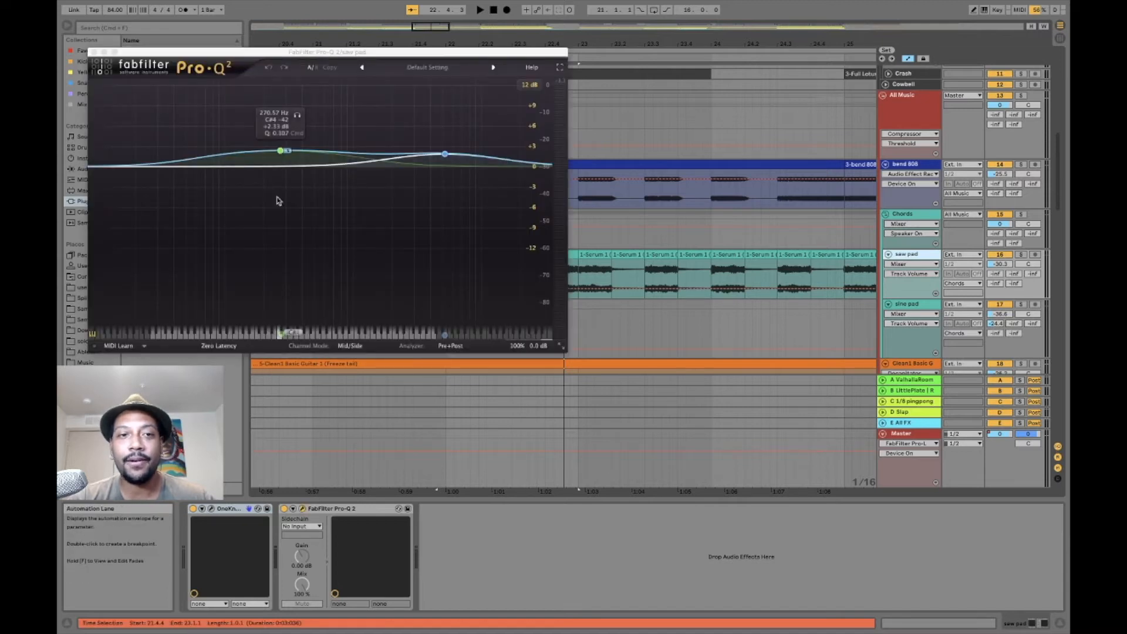
{"action": "left_click", "coordinate": [281, 152]}
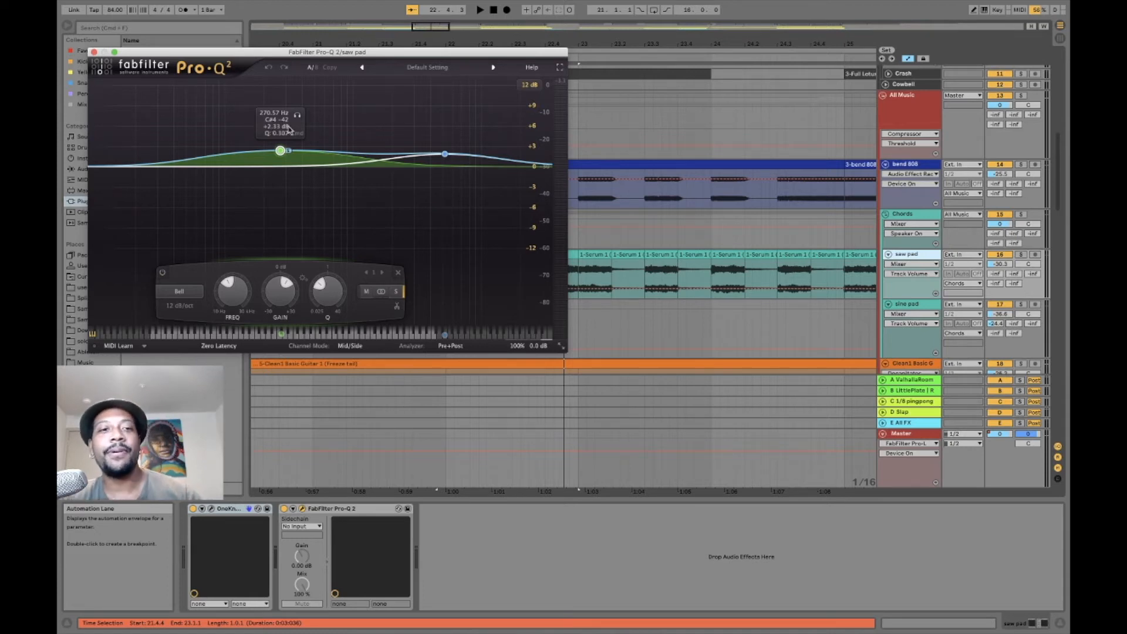
- Play the soloed saw pad, try lowering the lower bell band's gain to about +0.51 dB, and undo the change
{"action": "left_click", "coordinate": [398, 291]}
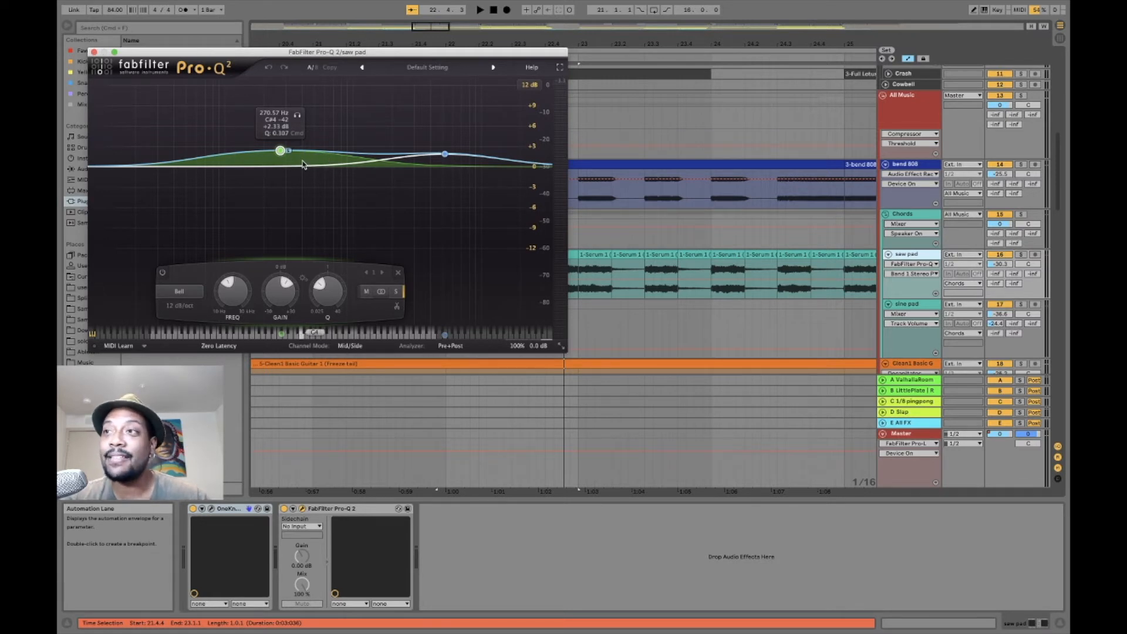
{"action": "key", "text": "space"}
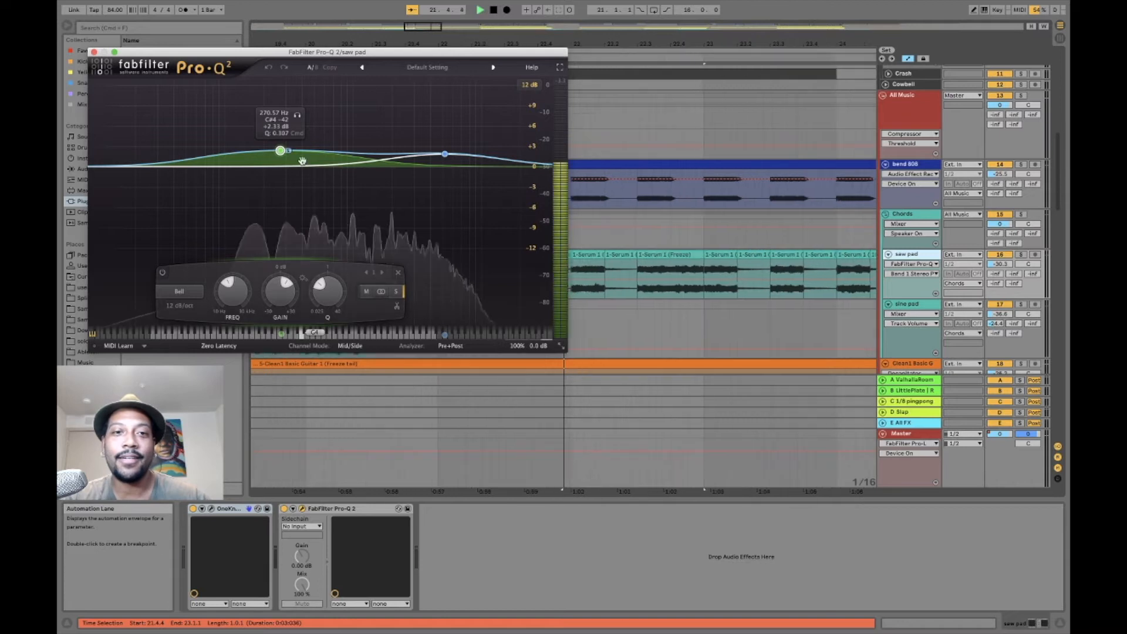
{"action": "left_click", "coordinate": [1021, 254]}
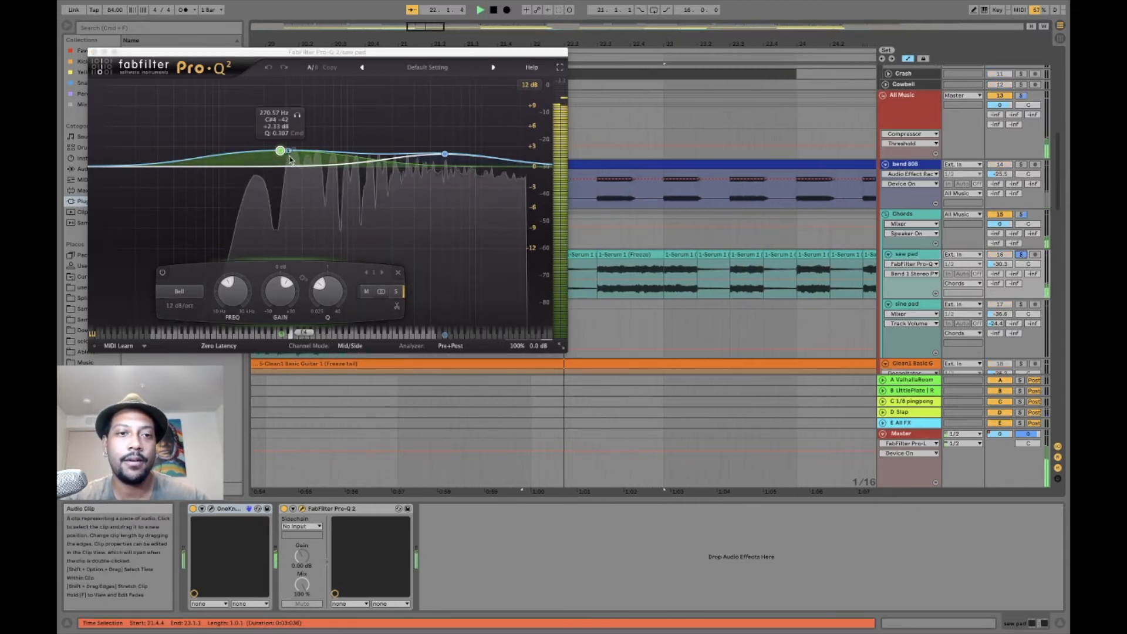
{"action": "mouse_move", "coordinate": [279, 151]}
{"action": "left_mouse_down"}
{"action": "mouse_move", "coordinate": [282, 168]}
{"action": "mouse_move", "coordinate": [283, 67]}
{"action": "mouse_move", "coordinate": [281, 163]}
{"action": "left_mouse_up"}
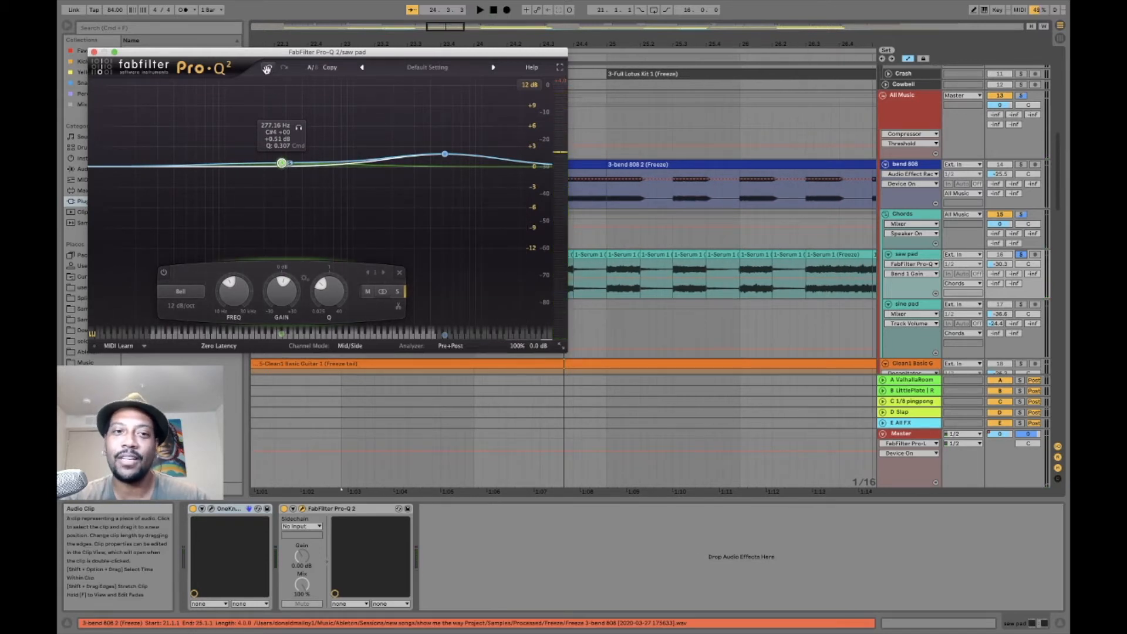
{"action": "left_click", "coordinate": [267, 69]}
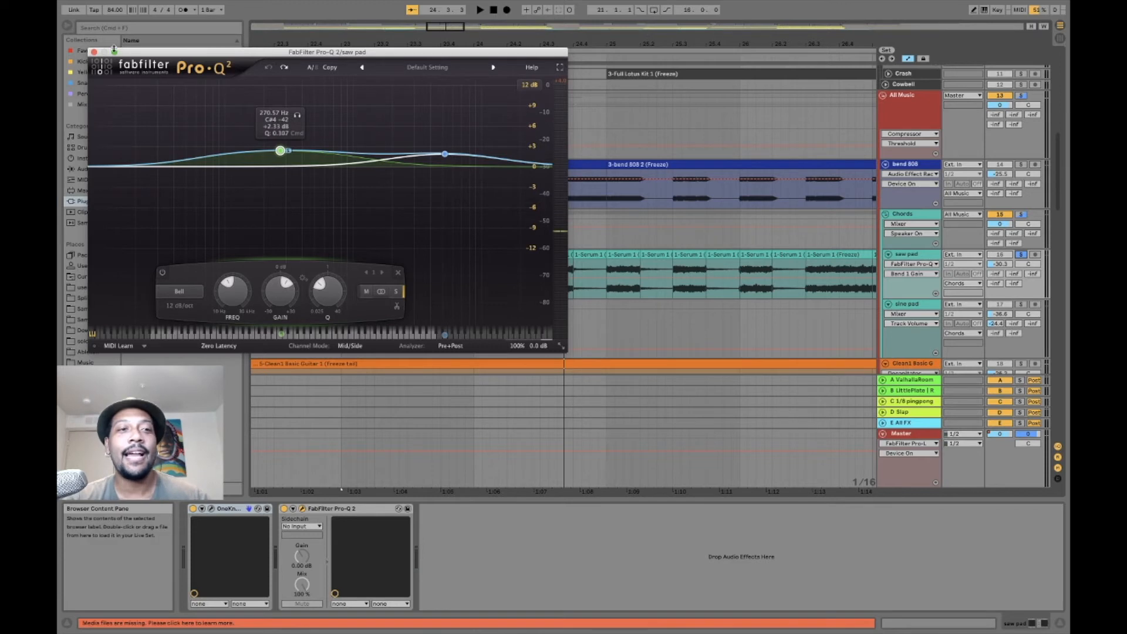
- Close the saw pad's Pro-Q 2 window and unsolo the track
{"action": "left_click", "coordinate": [95, 52]}
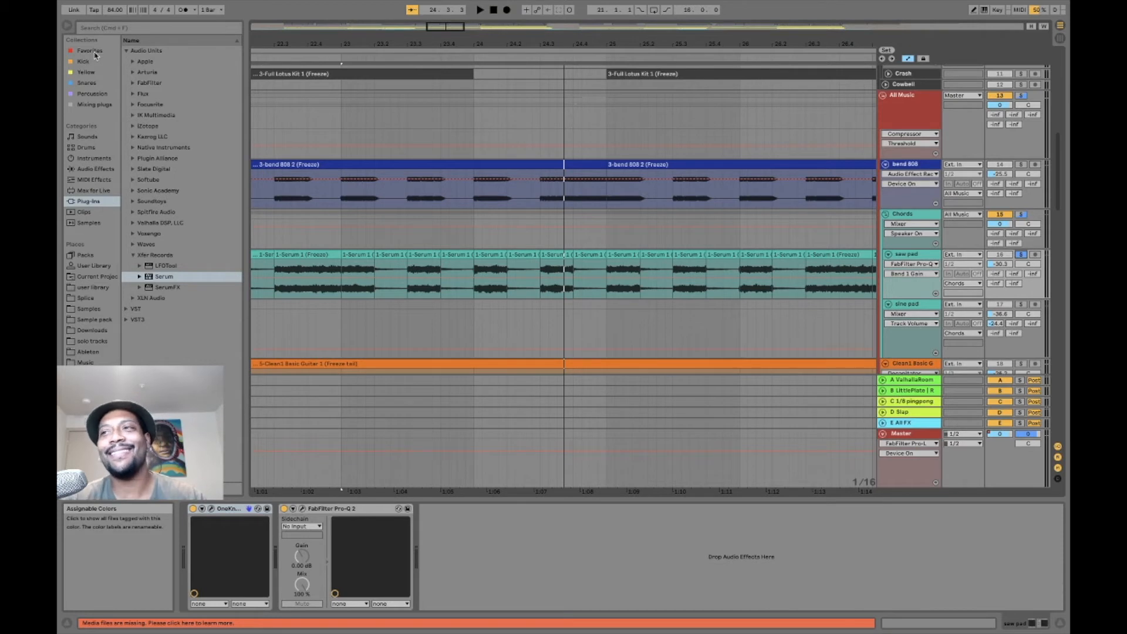
{"action": "left_click", "coordinate": [1022, 255]}
- Set the playback start at bar 21, solo the Lead trumpet group and audition it
{"action": "scroll", "coordinate": [649, 132], "scroll_direction": "down", "scroll_amount": 10}
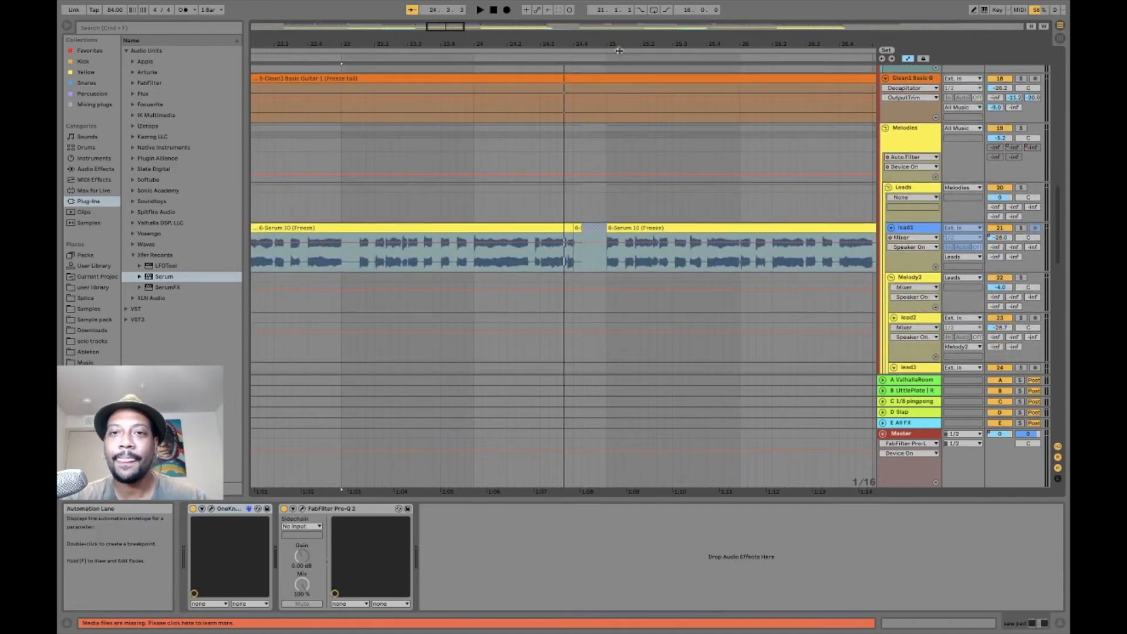
{"action": "left_click_drag", "start_coordinate": [617, 43], "coordinate": [724, 7]}
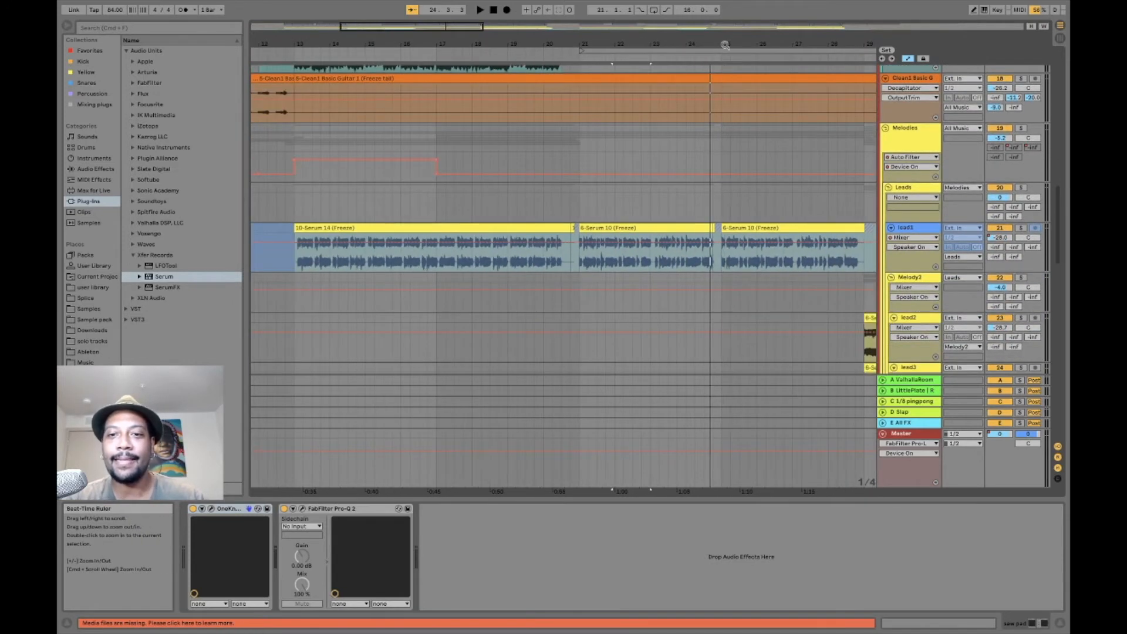
{"action": "scroll", "coordinate": [656, 240], "scroll_direction": "down", "scroll_amount": 2}
{"action": "scroll", "coordinate": [651, 245], "scroll_direction": "down", "scroll_amount": 4}
{"action": "scroll", "coordinate": [652, 245], "scroll_direction": "right", "scroll_amount": 3}
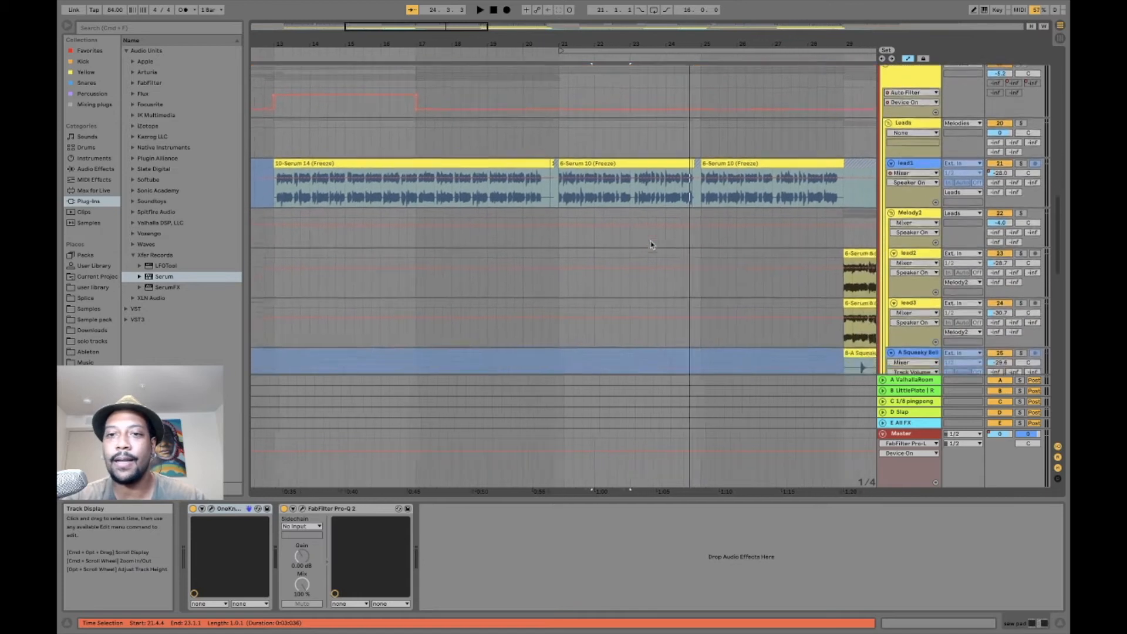
{"action": "scroll", "coordinate": [651, 245], "scroll_direction": "down", "scroll_amount": 4}
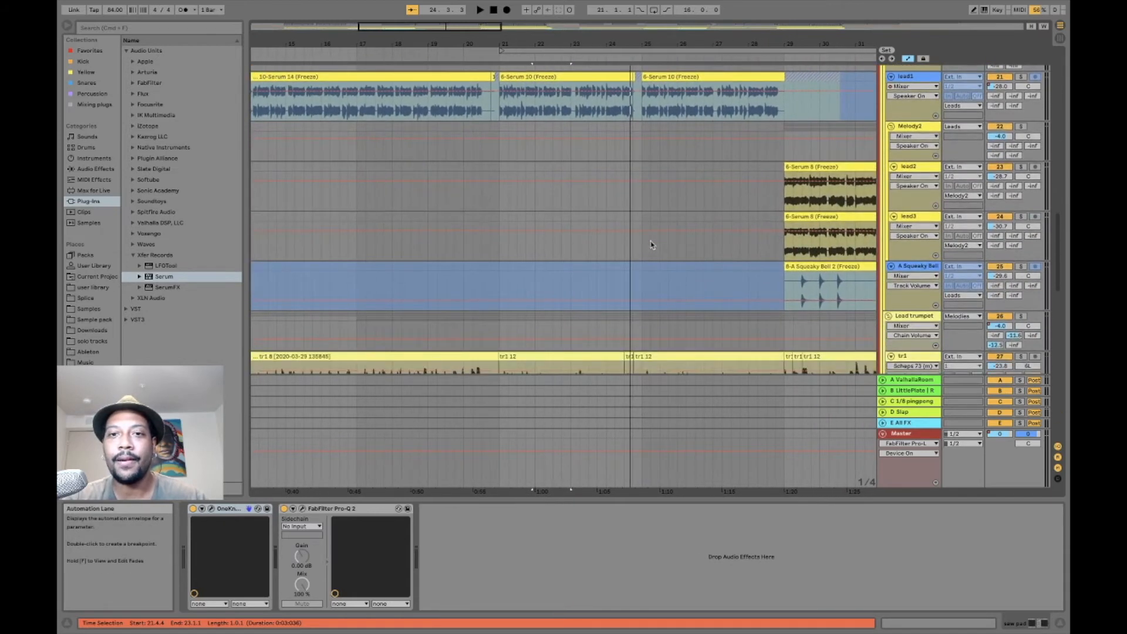
{"action": "scroll", "coordinate": [651, 245], "scroll_direction": "down", "scroll_amount": 8}
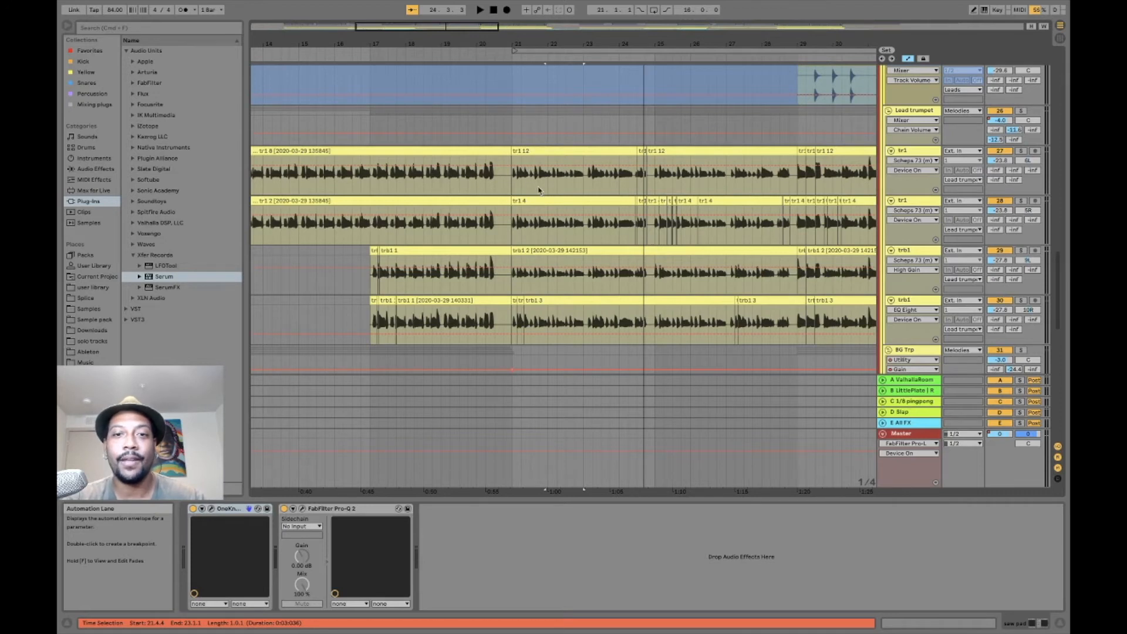
{"action": "left_click", "coordinate": [509, 184]}
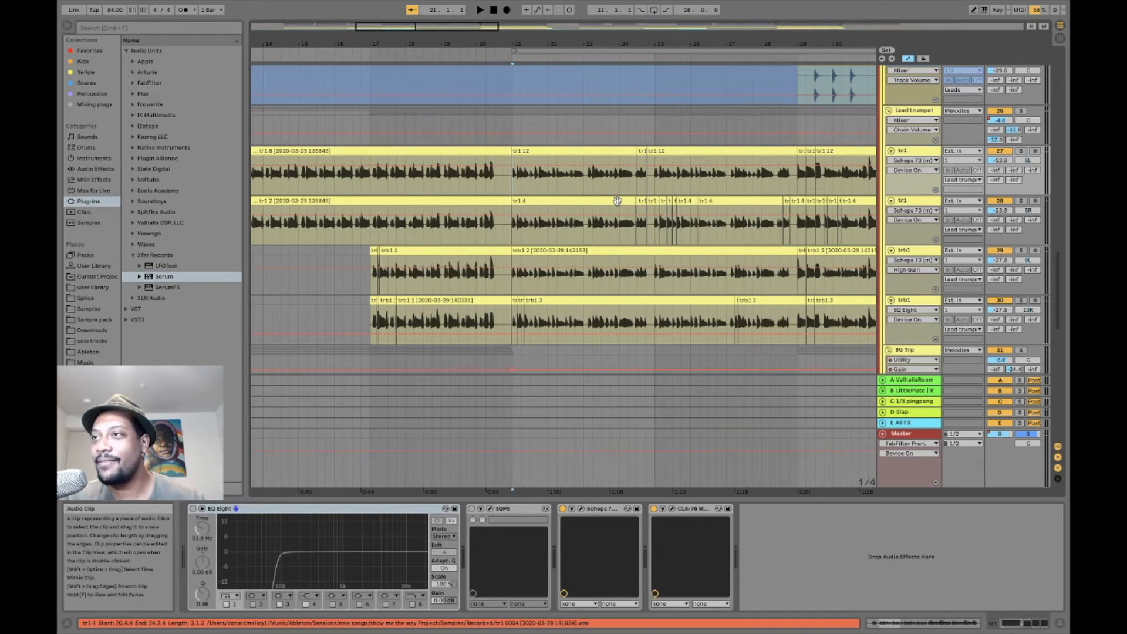
{"action": "left_click", "coordinate": [1021, 110]}
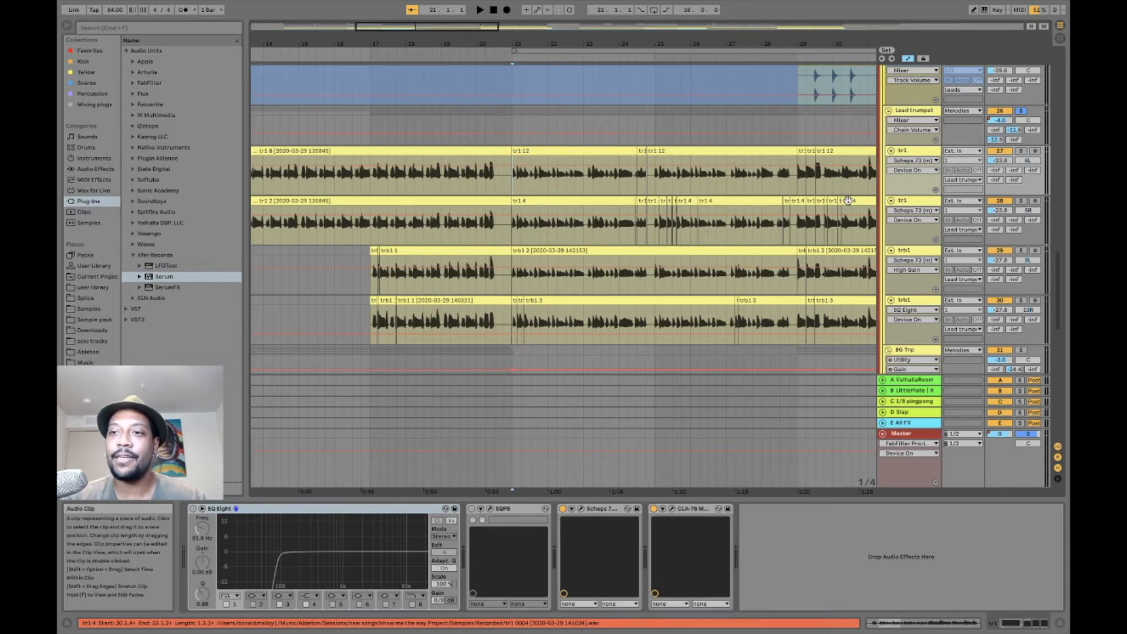
{"action": "key", "text": "space"}
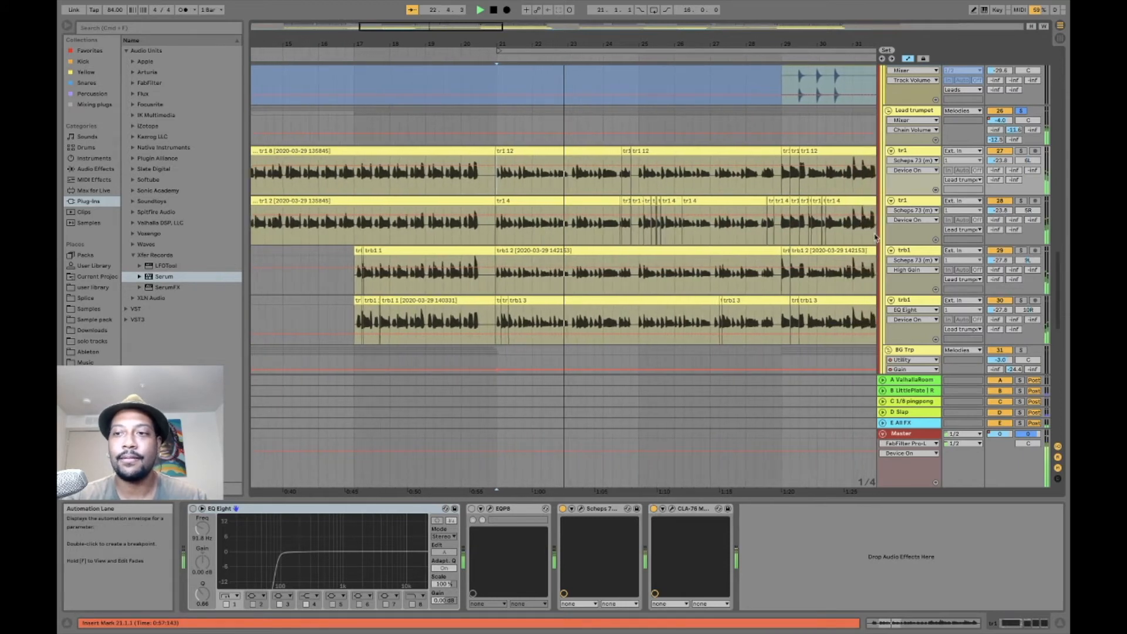
{"action": "key", "text": "space"}
- Solo the two tr1 tracks in the Lead trumpet group and play them on their own
{"action": "left_click", "coordinate": [1021, 152]}
{"action": "left_click", "coordinate": [1023, 202]}
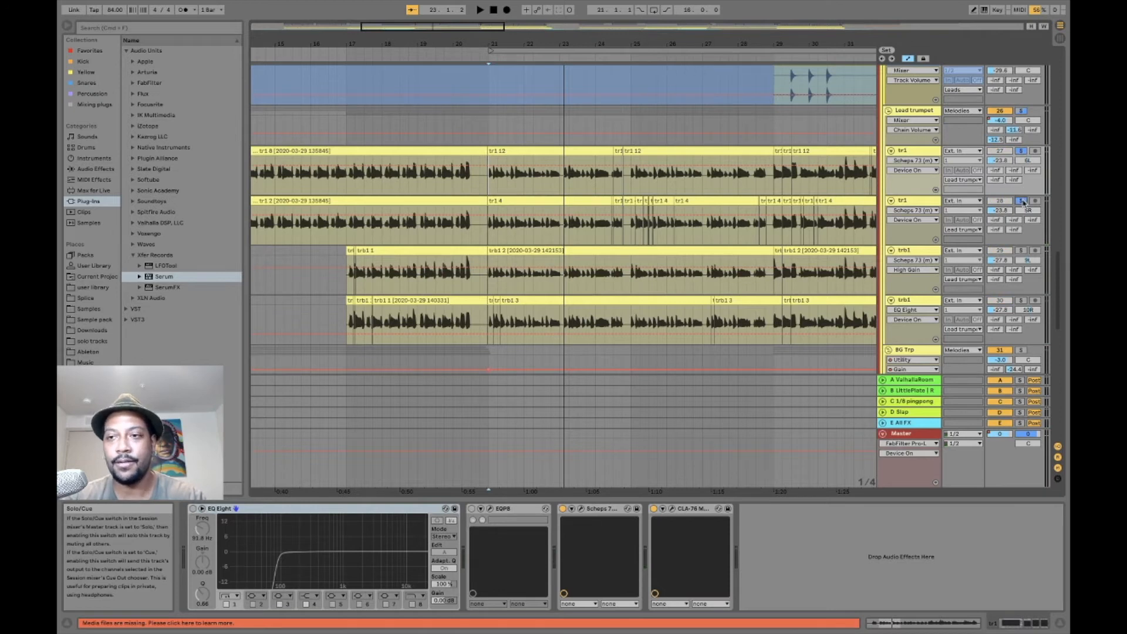
{"action": "key", "text": "space"}
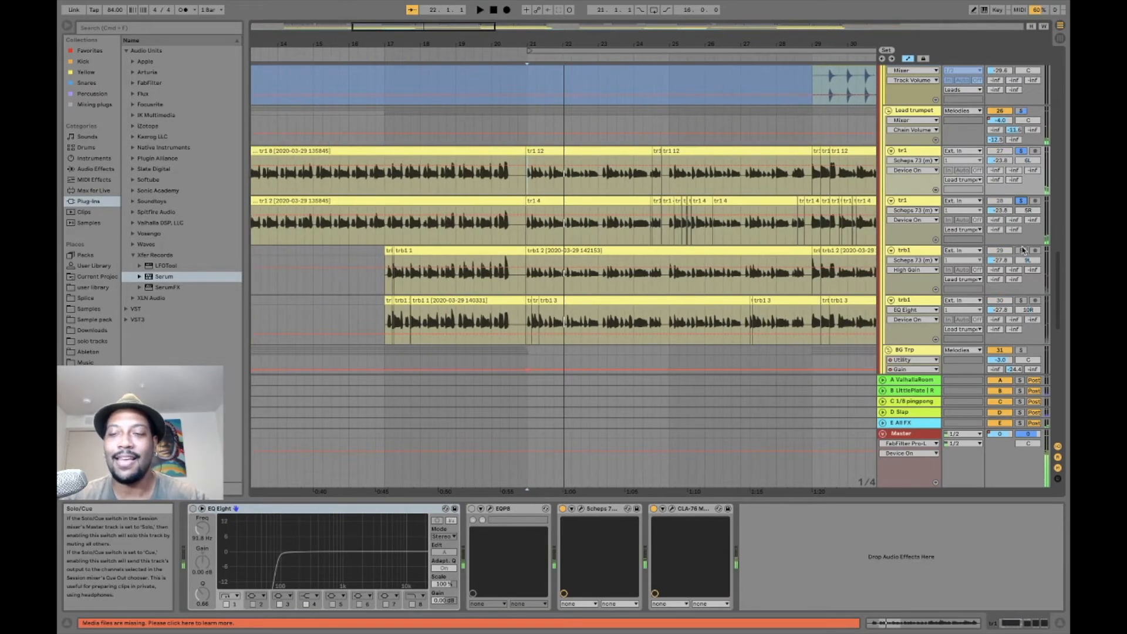
- Solo and play the two trb1 tracks for comparison, and clear the Lead trumpet solo
{"action": "left_click", "coordinate": [1022, 250]}
{"action": "left_click", "coordinate": [1021, 301]}
{"action": "key", "text": "space"}
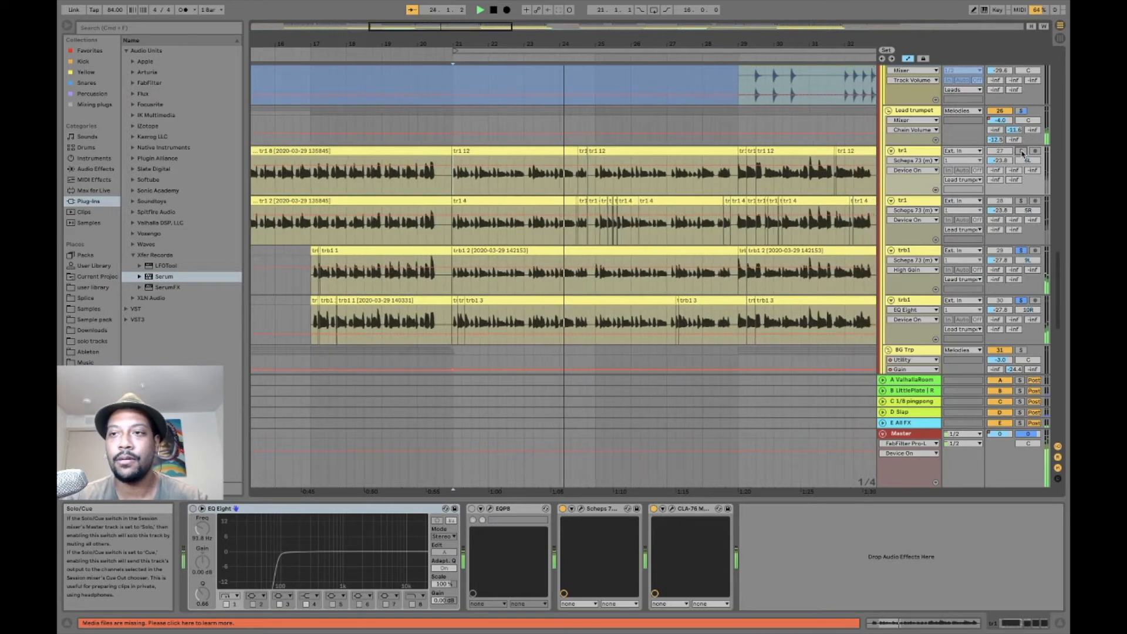
{"action": "left_click", "coordinate": [1021, 111]}
- Set the playback start at bar 29, solo the BG Trp group and audition the background trumpets
{"action": "scroll", "coordinate": [756, 228], "scroll_direction": "down", "scroll_amount": 5}
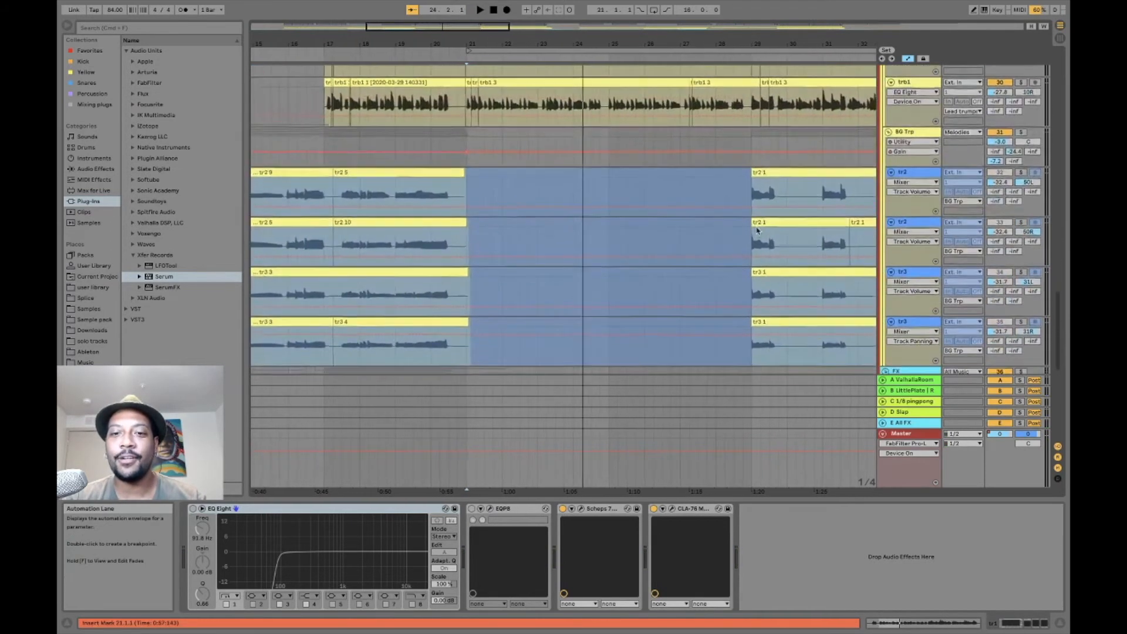
{"action": "scroll", "coordinate": [756, 229], "scroll_direction": "up", "scroll_amount": 2}
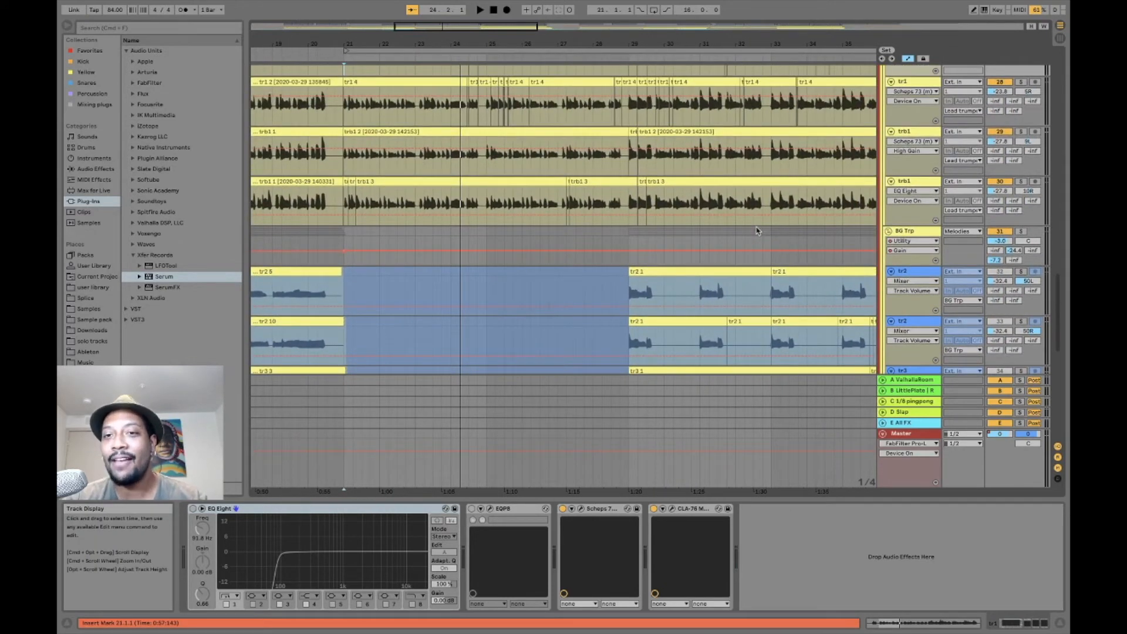
{"action": "scroll", "coordinate": [755, 231], "scroll_direction": "up", "scroll_amount": 6}
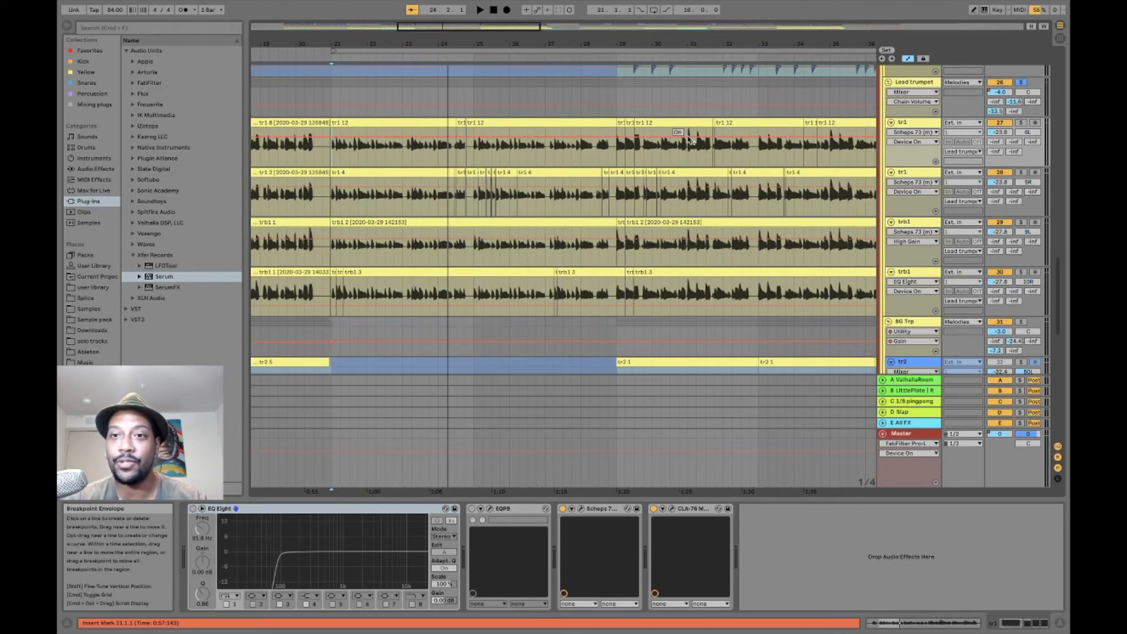
{"action": "scroll", "coordinate": [669, 187], "scroll_direction": "down", "scroll_amount": 4}
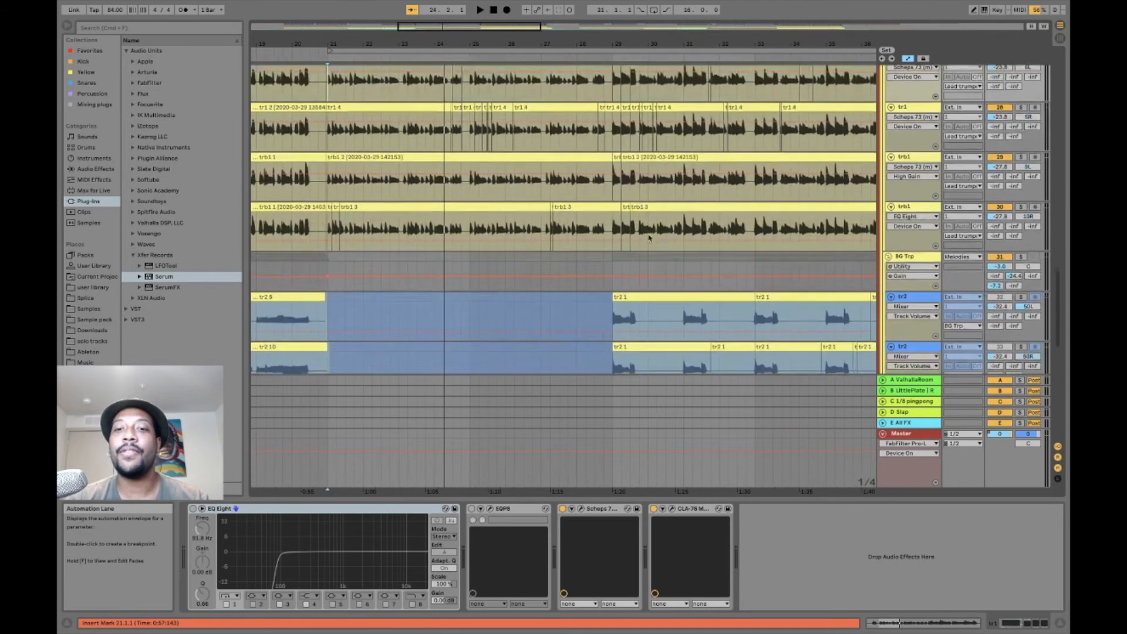
{"action": "scroll", "coordinate": [649, 237], "scroll_direction": "down", "scroll_amount": 1}
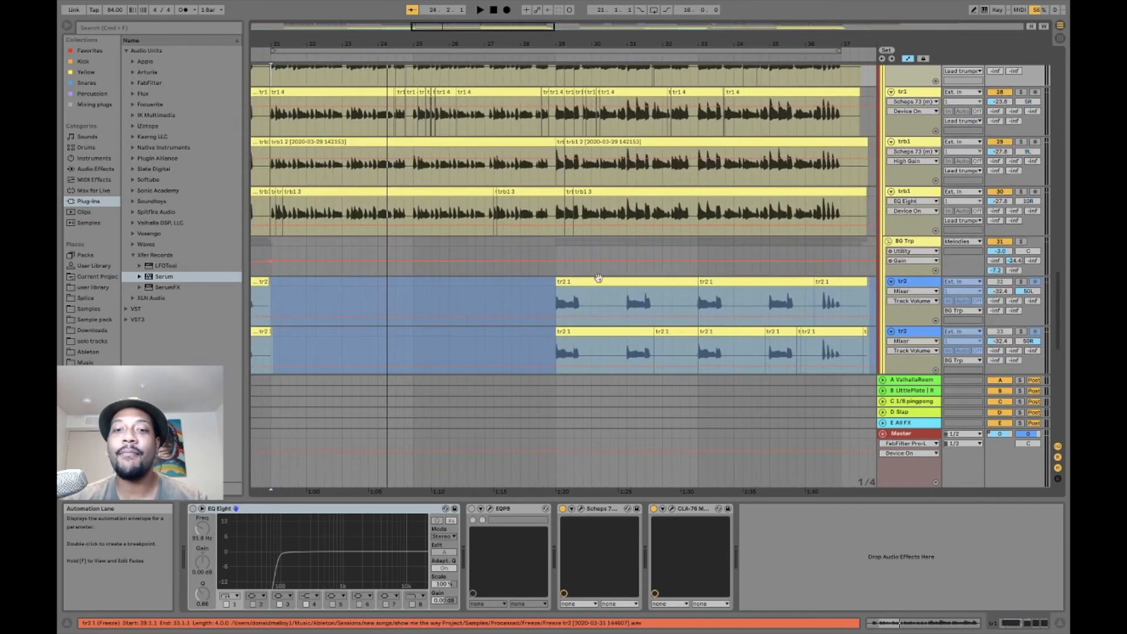
{"action": "left_click", "coordinate": [553, 296]}
{"action": "left_click", "coordinate": [1024, 290]}
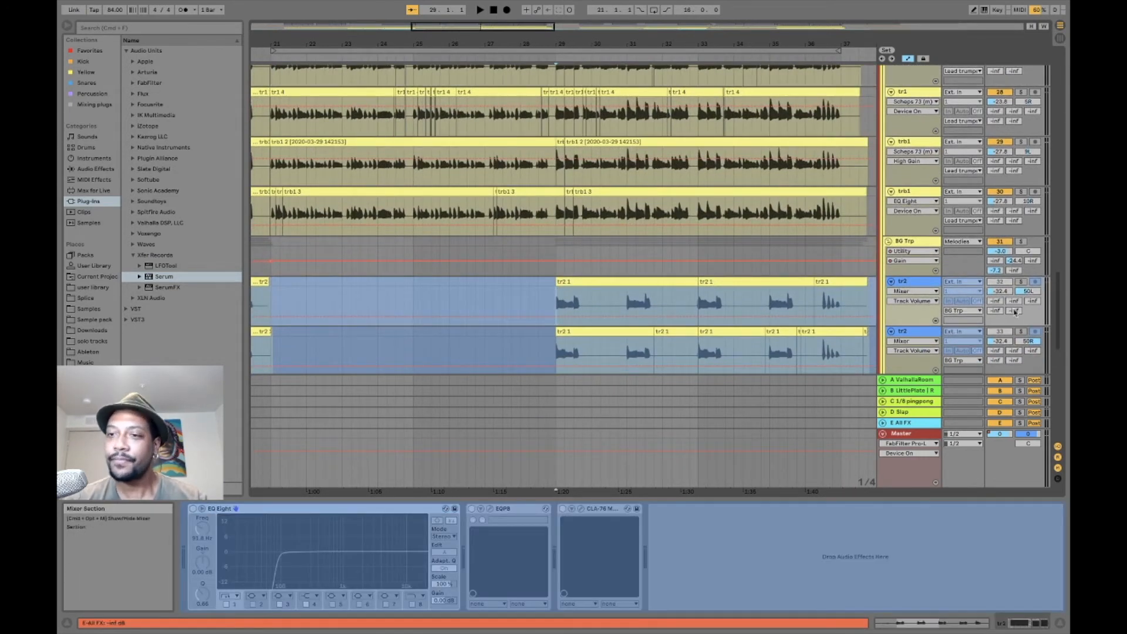
{"action": "left_click", "coordinate": [1021, 242]}
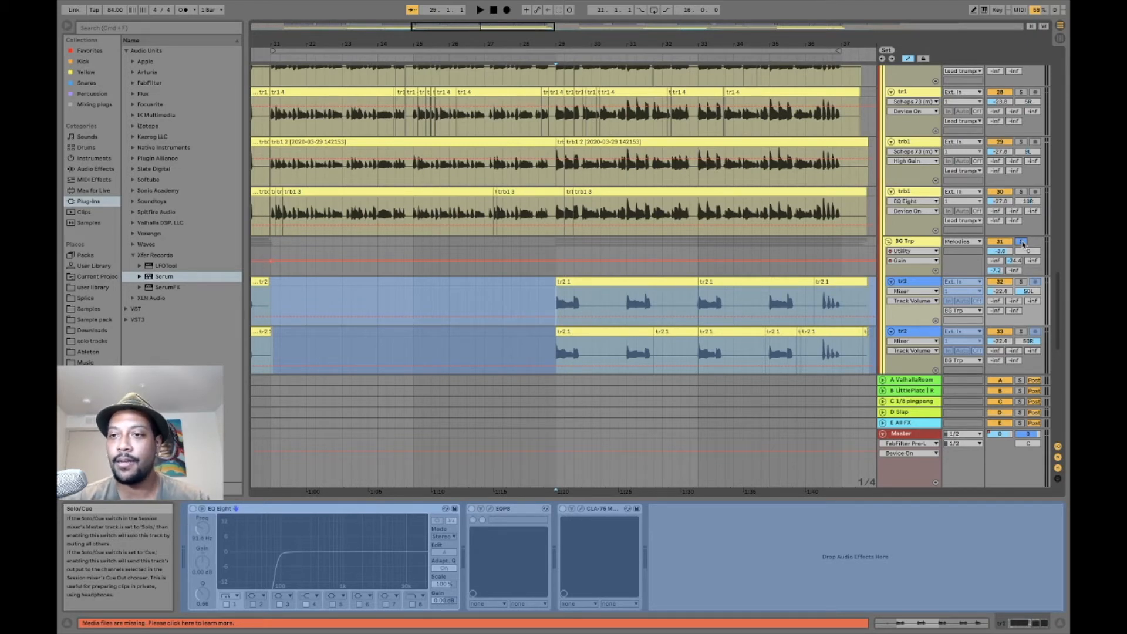
{"action": "left_click", "coordinate": [1022, 243]}
{"action": "key", "text": "space"}
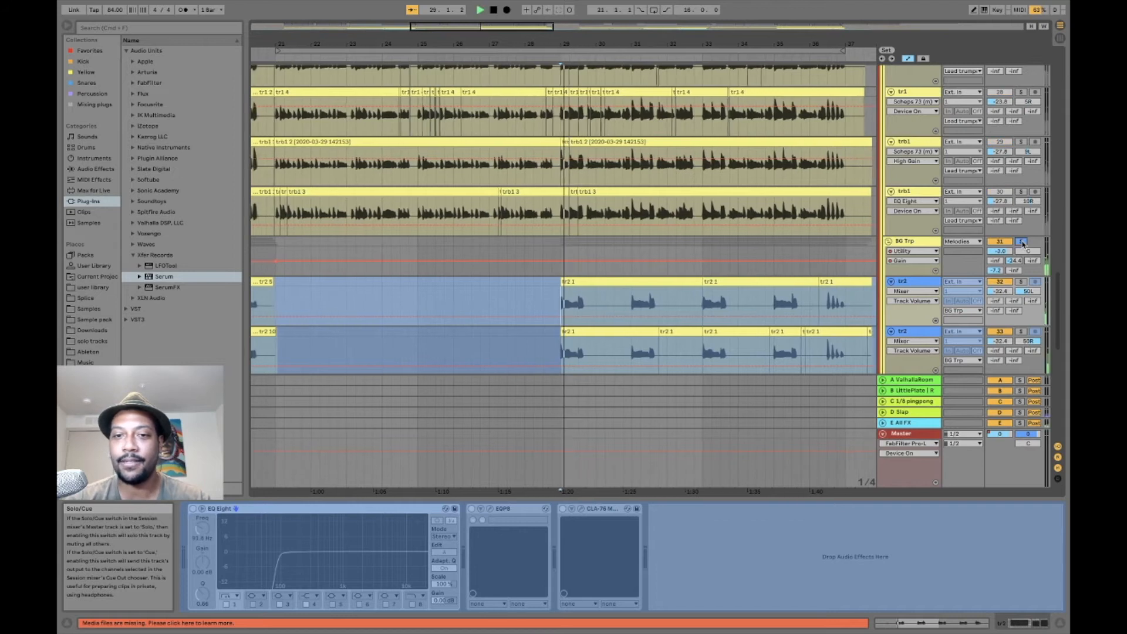
{"action": "key", "text": "space"}
- Look over the BG Trp tracks, solo the Lead trumpet group and play the section from bar 29
{"action": "scroll", "coordinate": [1023, 244], "scroll_direction": "down", "scroll_amount": 1}
{"action": "scroll", "coordinate": [1022, 244], "scroll_direction": "down", "scroll_amount": 4}
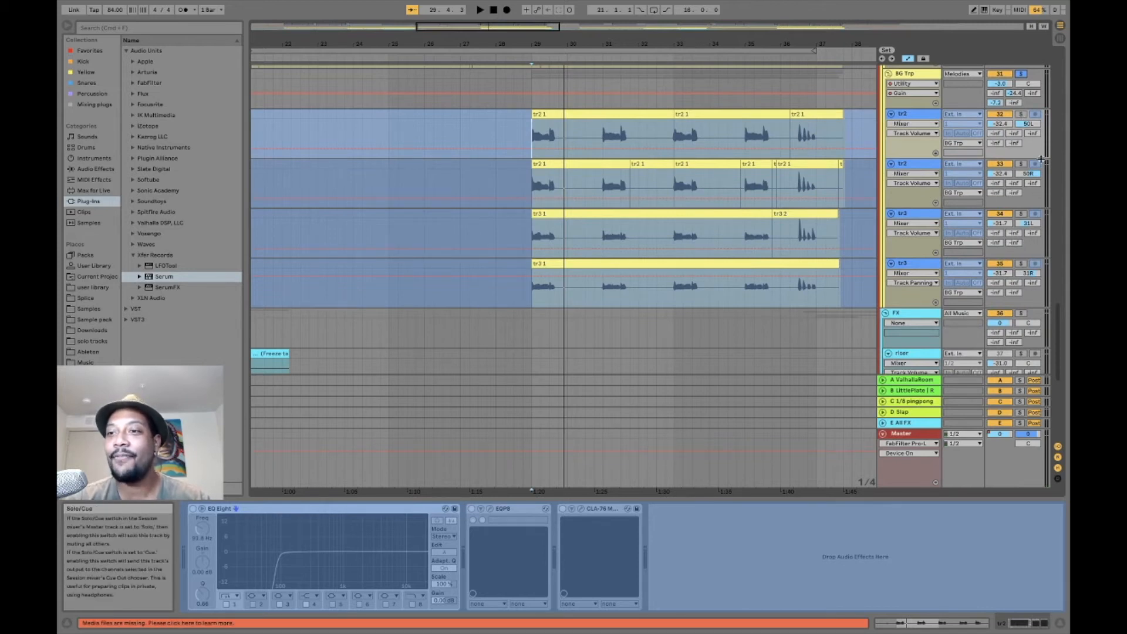
{"action": "scroll", "coordinate": [970, 306], "scroll_direction": "up", "scroll_amount": 2}
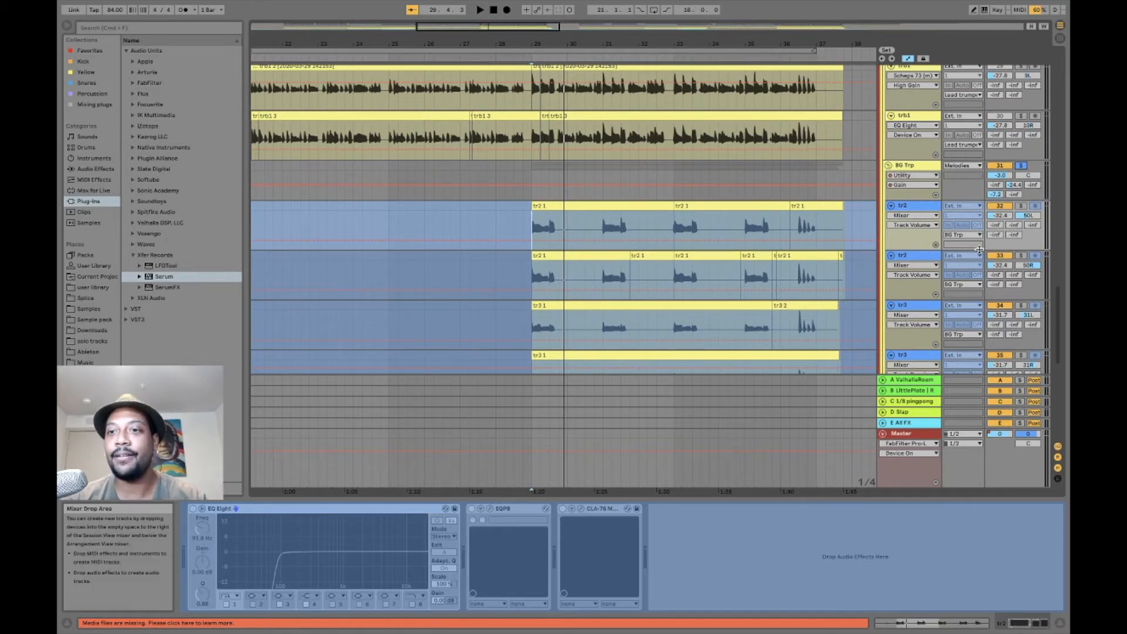
{"action": "scroll", "coordinate": [979, 250], "scroll_direction": "up", "scroll_amount": 5}
{"action": "left_click", "coordinate": [1024, 166]}
{"action": "key", "text": "space"}
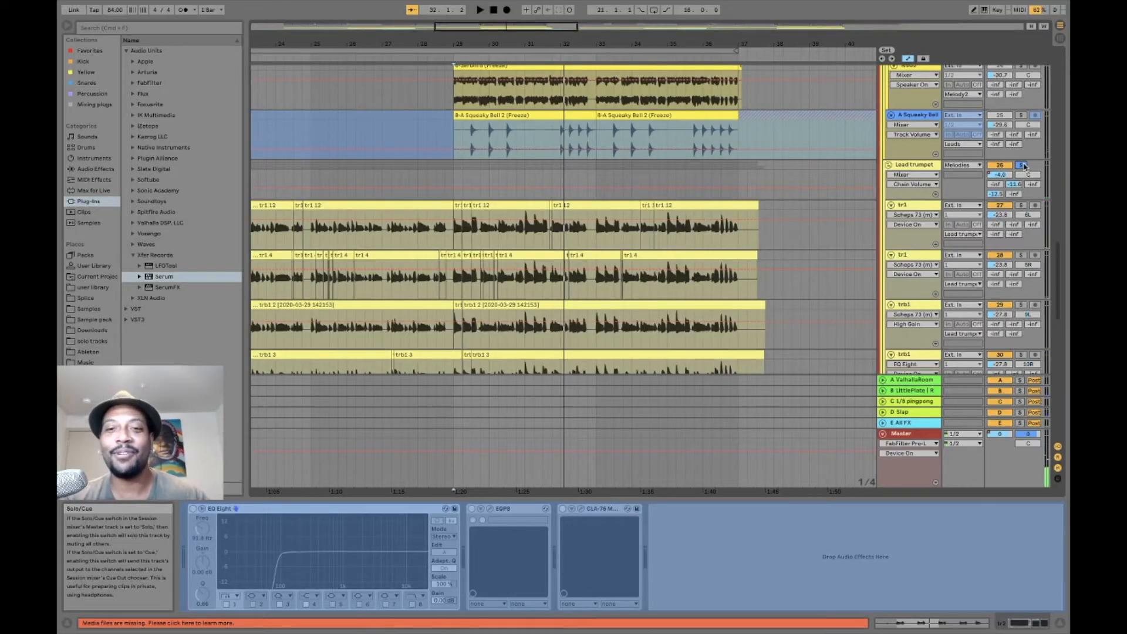
{"action": "scroll", "coordinate": [1024, 166], "scroll_direction": "down", "scroll_amount": 5}
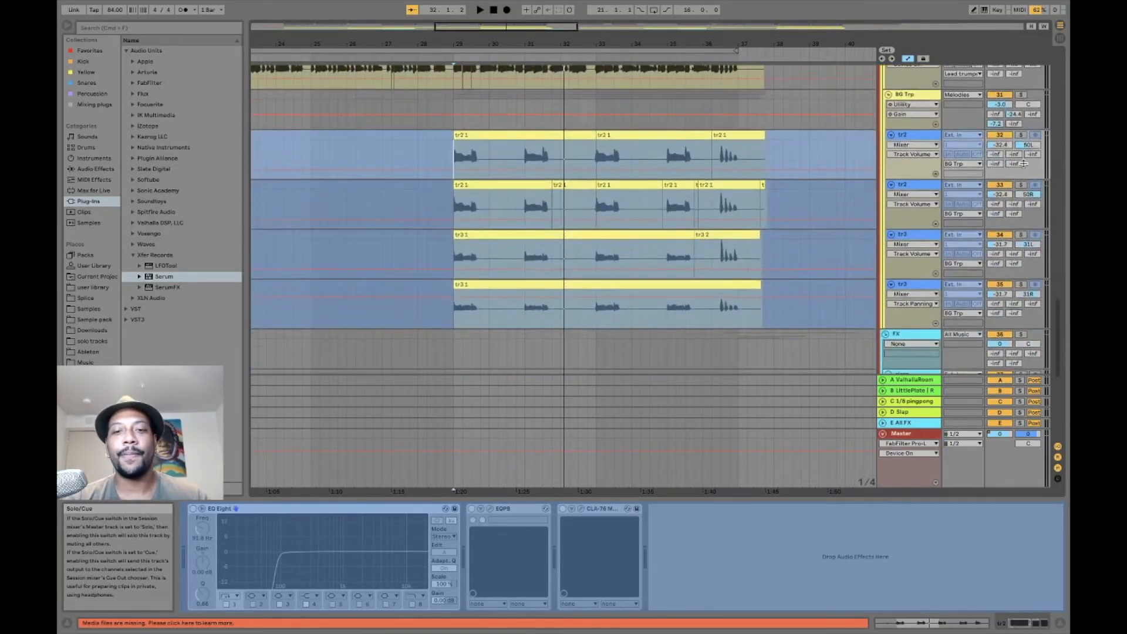
{"action": "scroll", "coordinate": [1024, 165], "scroll_direction": "up", "scroll_amount": 6}
{"action": "scroll", "coordinate": [1024, 166], "scroll_direction": "up", "scroll_amount": 3}
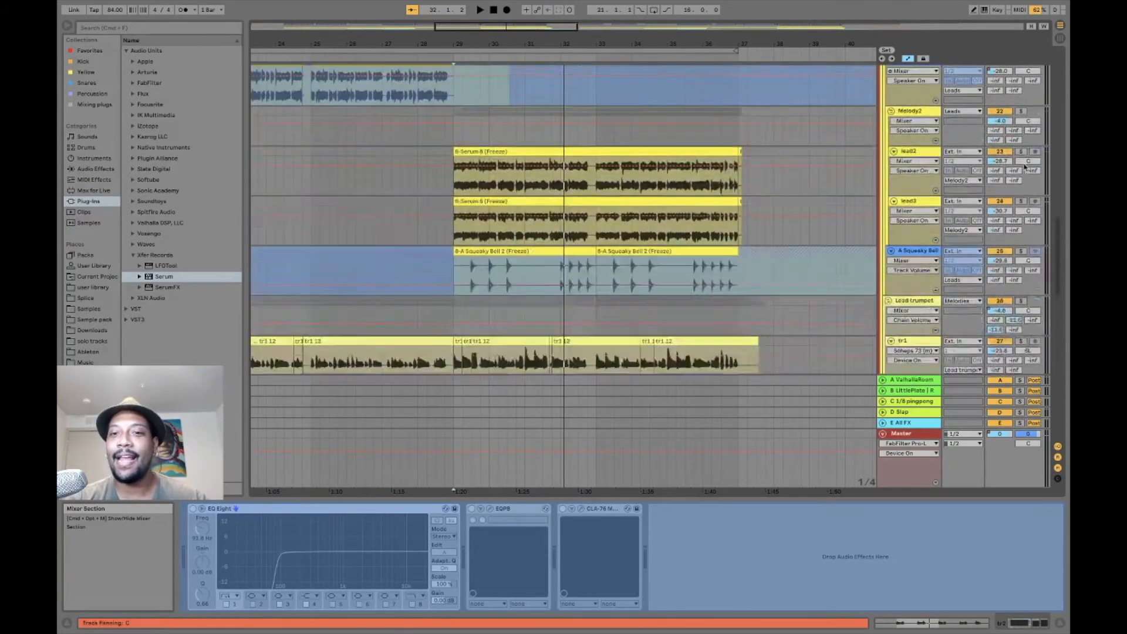
{"action": "left_click", "coordinate": [1022, 204]}
{"action": "left_click", "coordinate": [996, 203]}
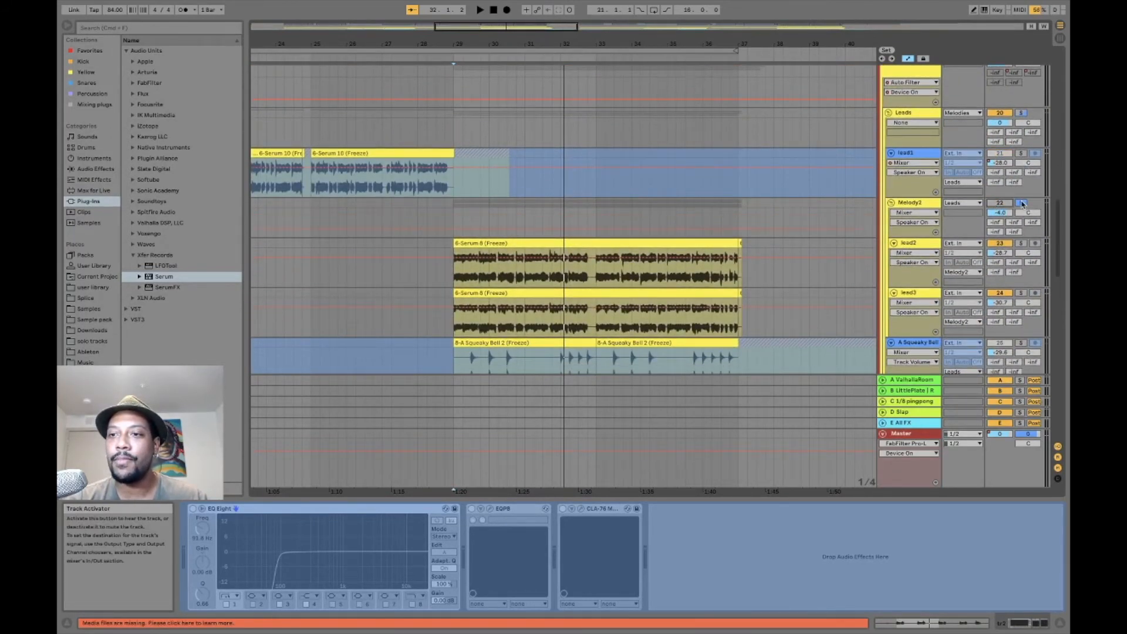
{"action": "left_click", "coordinate": [1021, 203]}
- Mute the Melody2 lead synths and the A Squeaky Bell track, and play the mix from bar 29 without them
{"action": "scroll", "coordinate": [1021, 202], "scroll_direction": "down", "scroll_amount": 3}
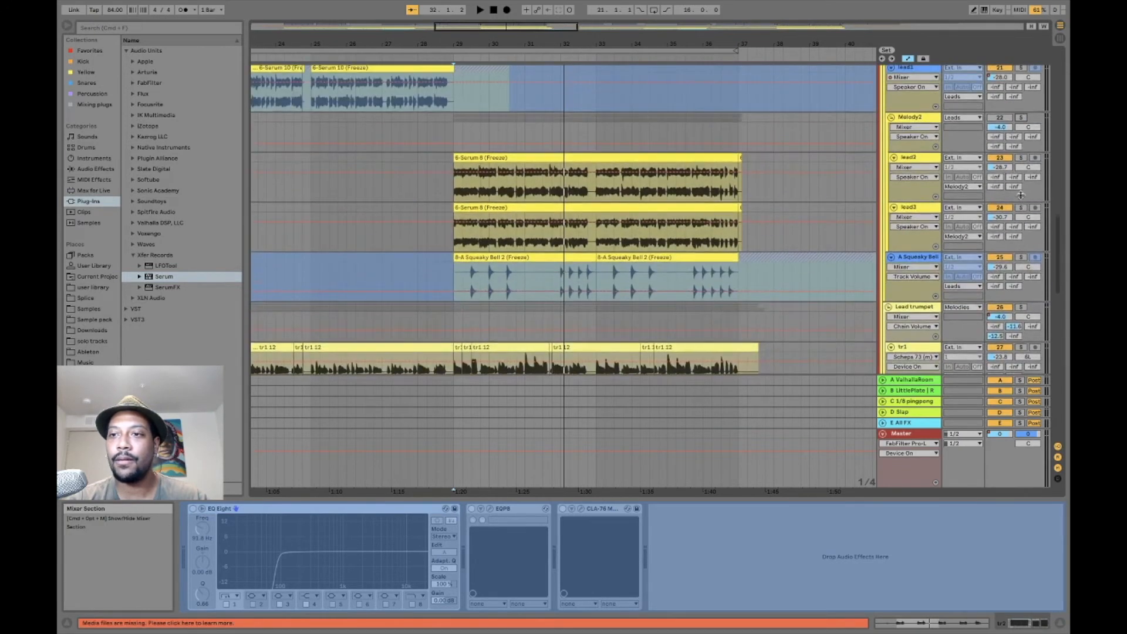
{"action": "left_click", "coordinate": [1000, 118]}
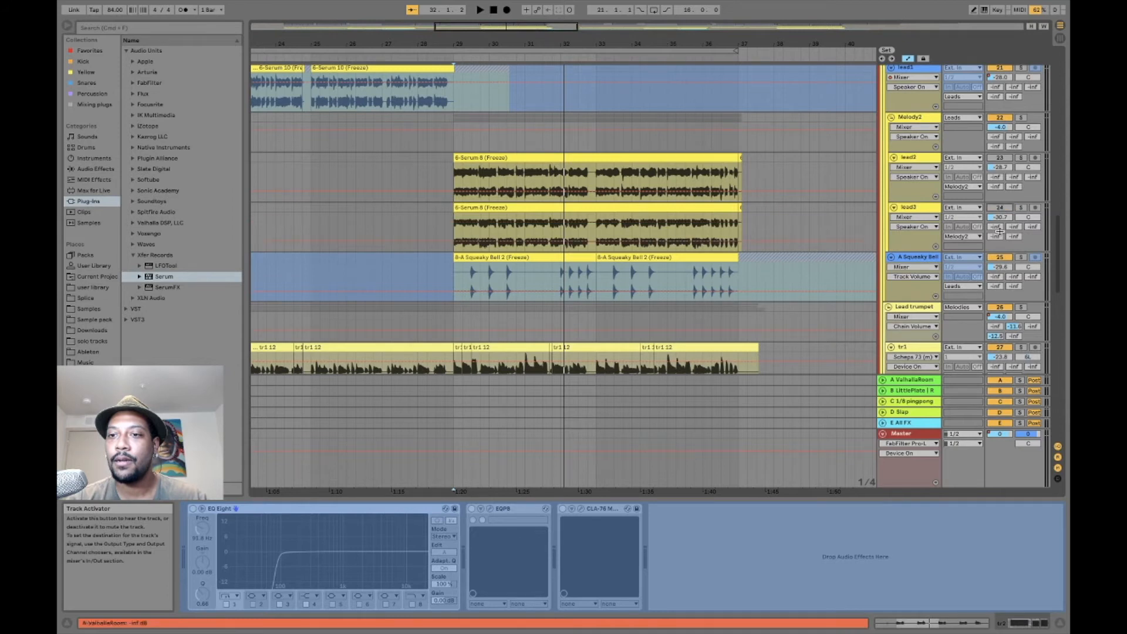
{"action": "left_click", "coordinate": [999, 257]}
{"action": "key", "text": "space"}
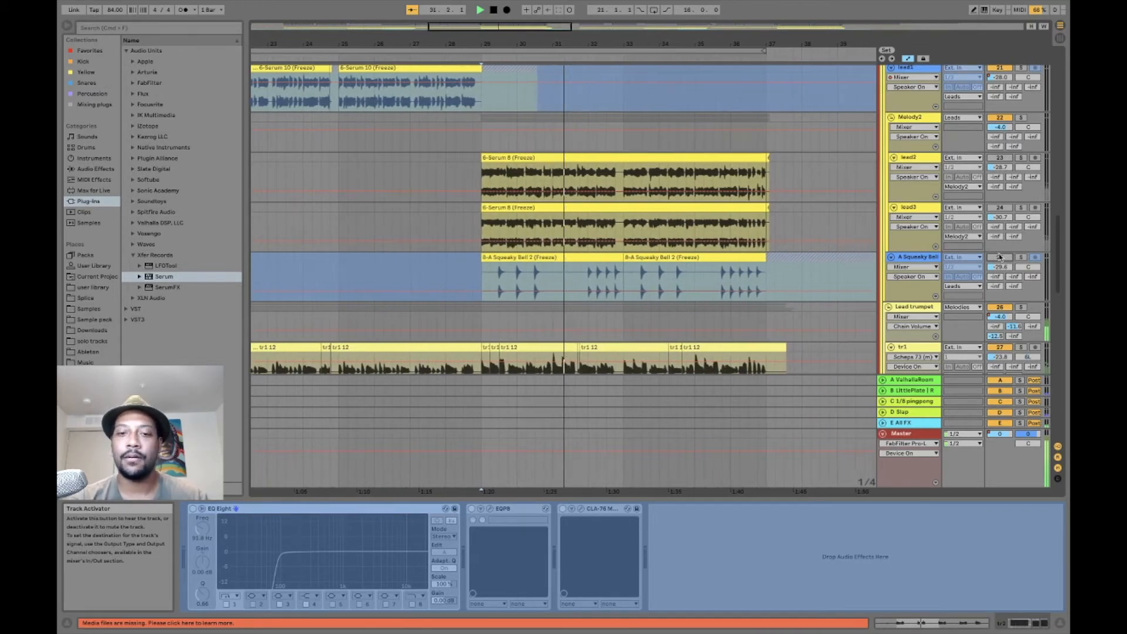
{"action": "key", "text": "space"}
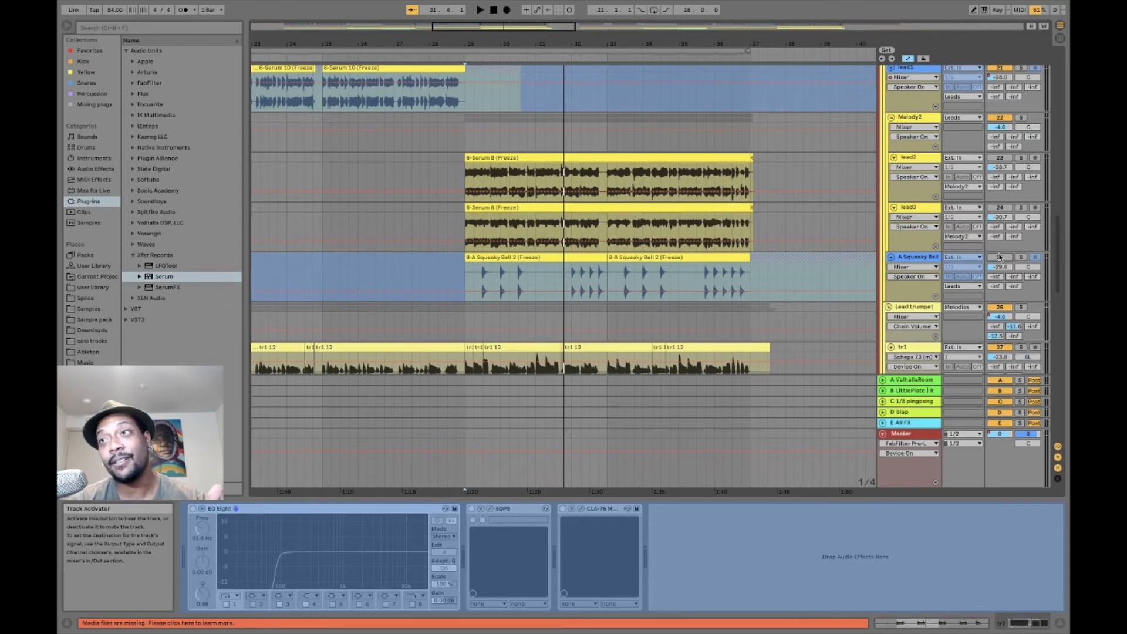
- Select the lead2 track and play the full mix from bar 29 with the Melody2 leads active
{"action": "left_click", "coordinate": [1001, 158]}
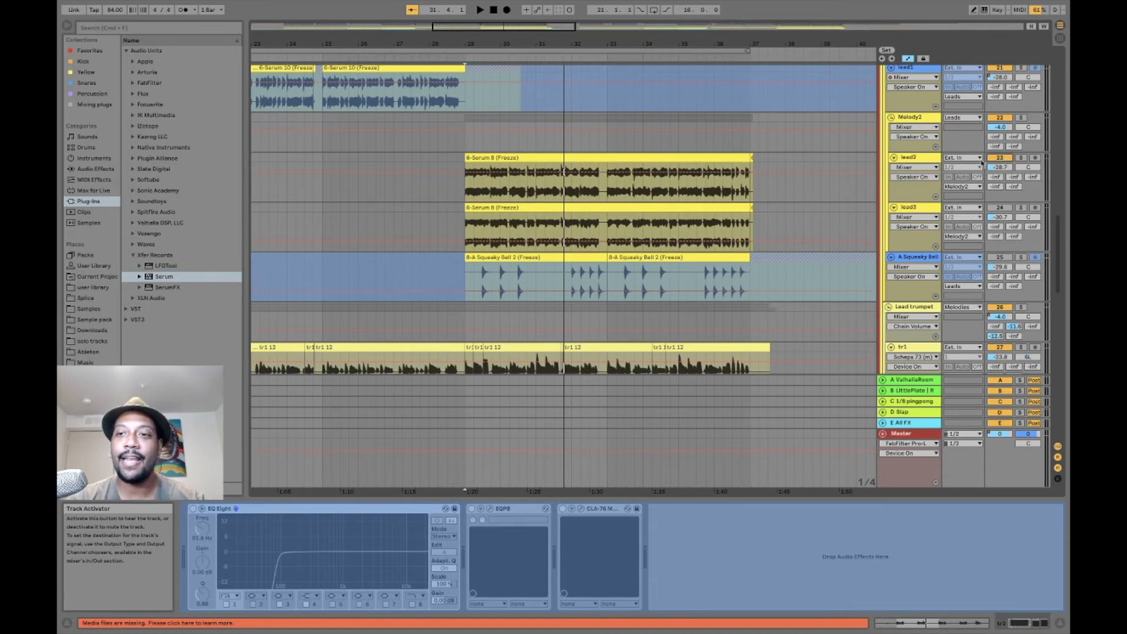
{"action": "left_click", "coordinate": [922, 158]}
{"action": "key", "text": "space"}
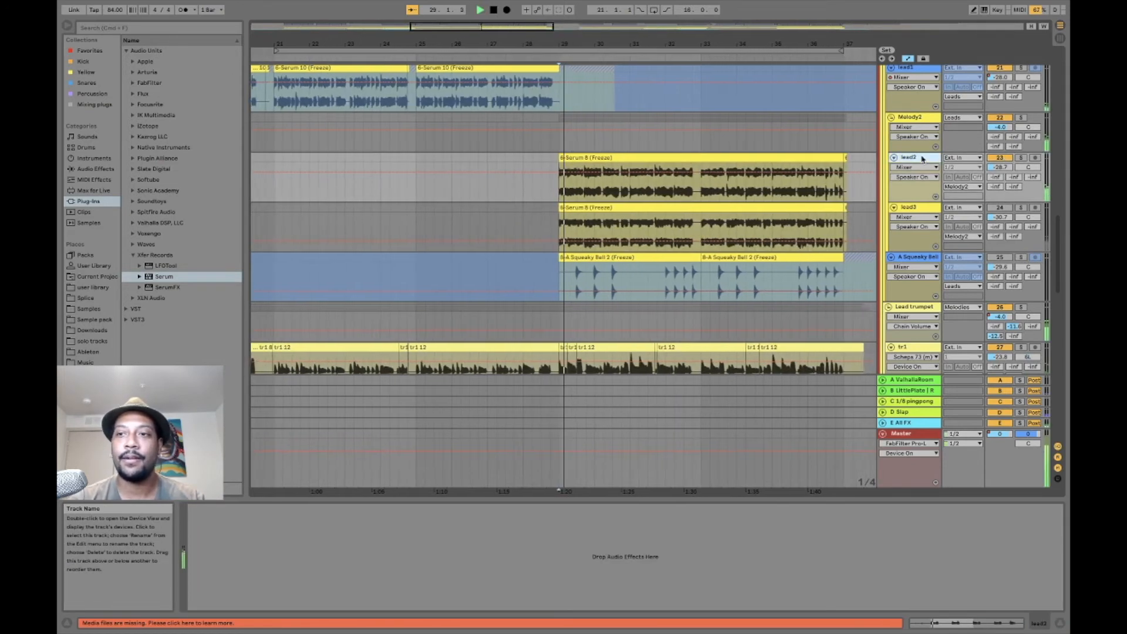
- Solo the Melody2 group to audition lead2 and lead3 together, and play the section from bar 29 for comparison
{"action": "left_click", "coordinate": [1022, 160]}
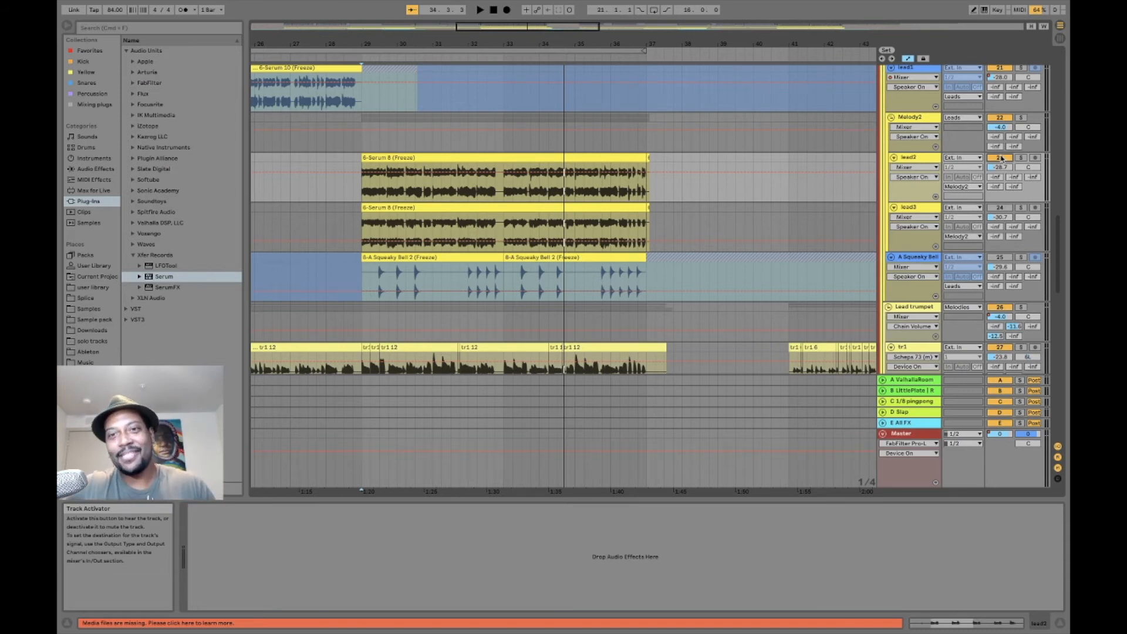
{"action": "left_click", "coordinate": [1001, 207]}
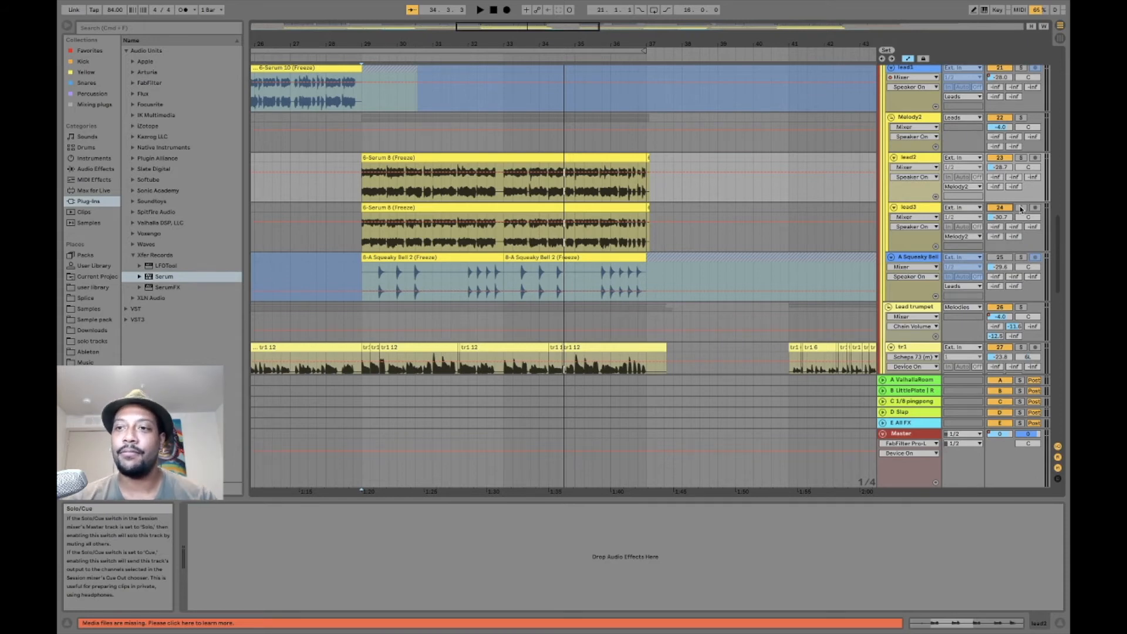
{"action": "key", "text": "space"}
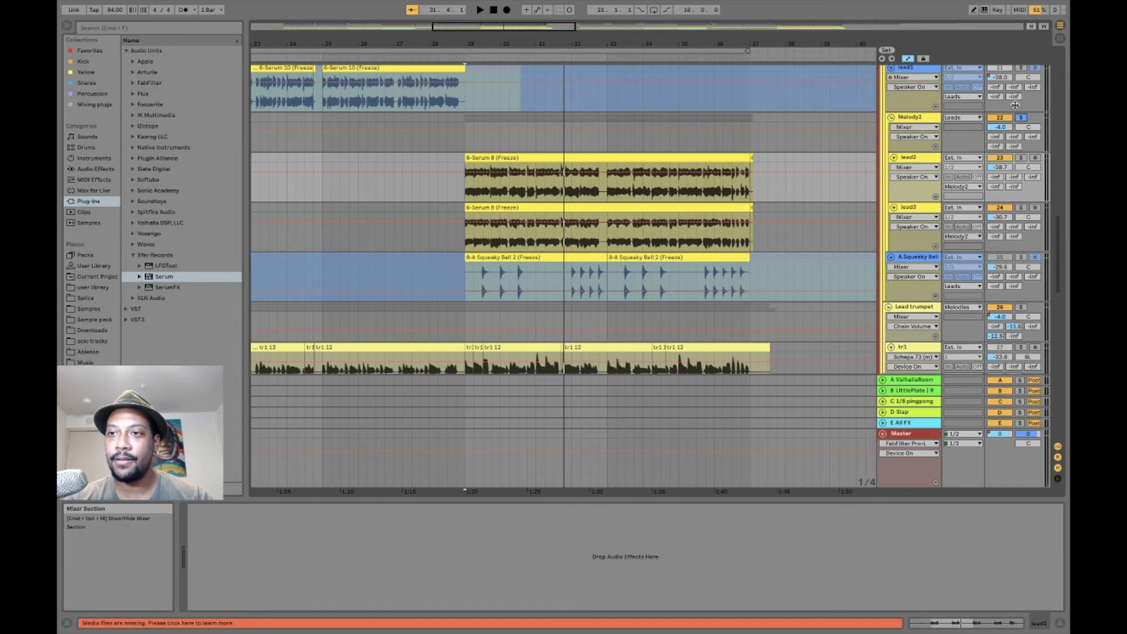
{"action": "key", "text": "space"}
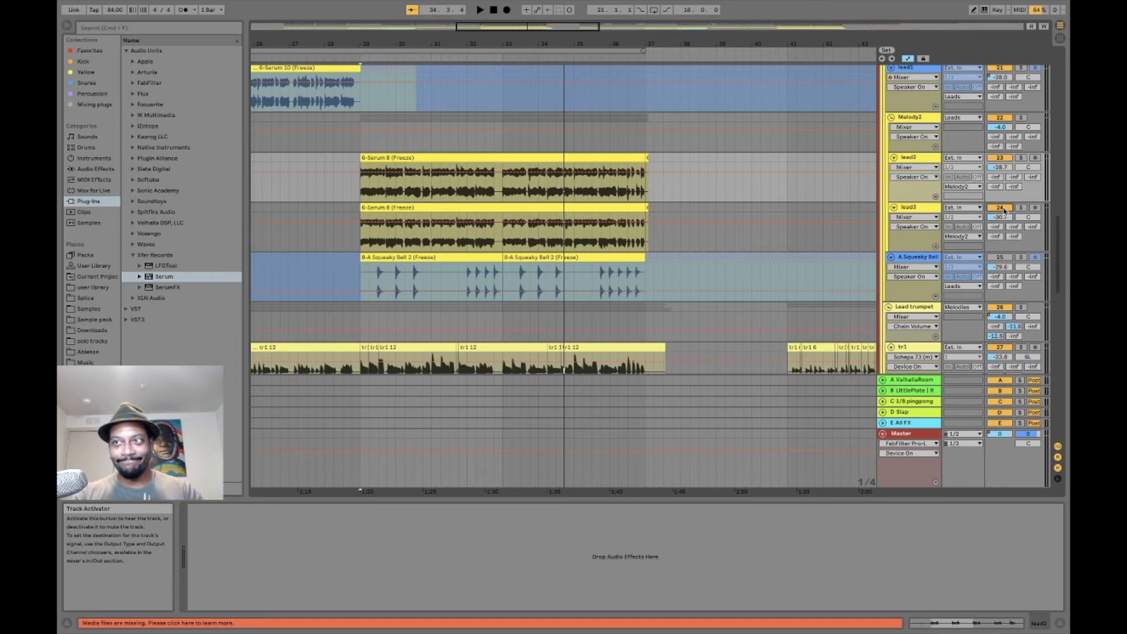
- Look over the arrangement's trumpet, FX, drum, 808, chord, guitar and lead tracks across the whole song
{"action": "scroll", "coordinate": [1003, 211], "scroll_direction": "down", "scroll_amount": 15}
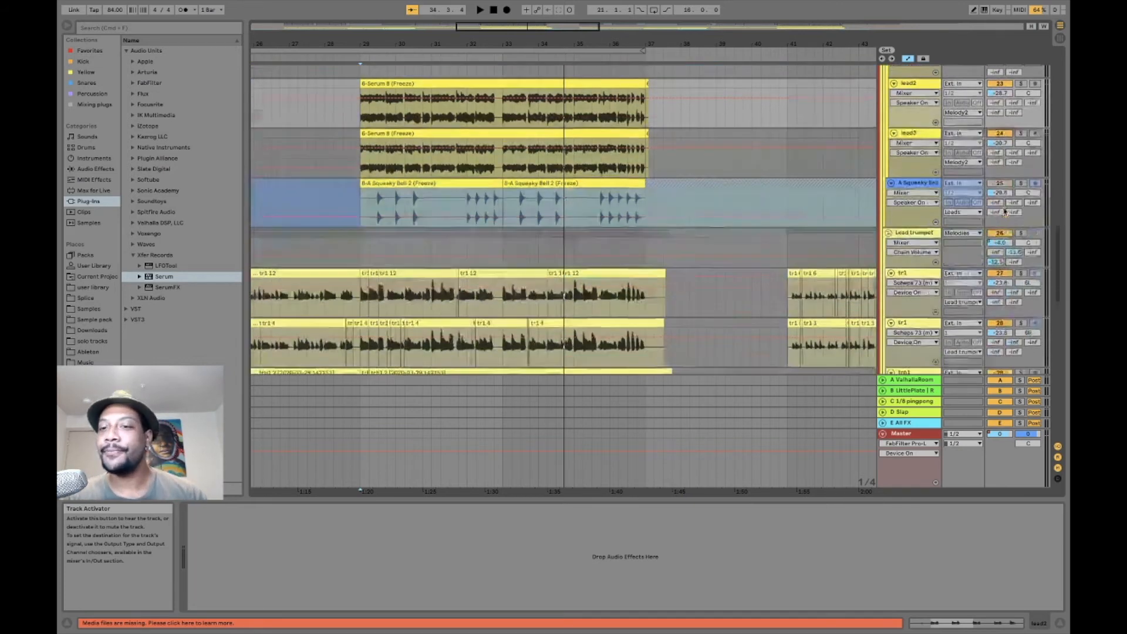
{"action": "scroll", "coordinate": [1004, 212], "scroll_direction": "up", "scroll_amount": 10}
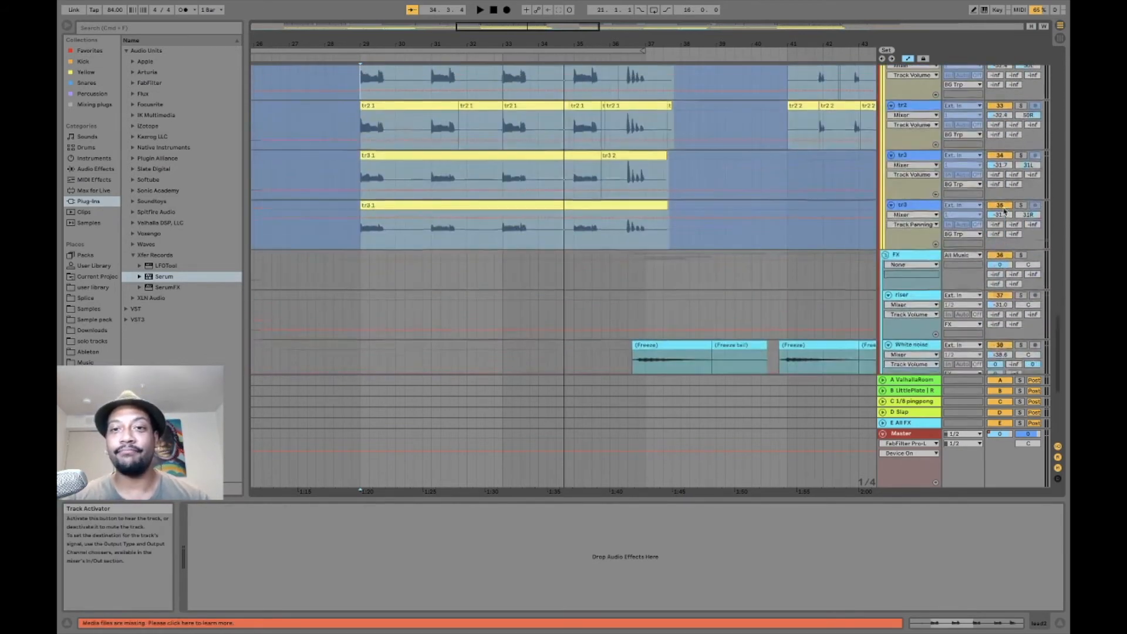
{"action": "scroll", "coordinate": [1004, 212], "scroll_direction": "down", "scroll_amount": 5}
{"action": "scroll", "coordinate": [1004, 212], "scroll_direction": "up", "scroll_amount": 20}
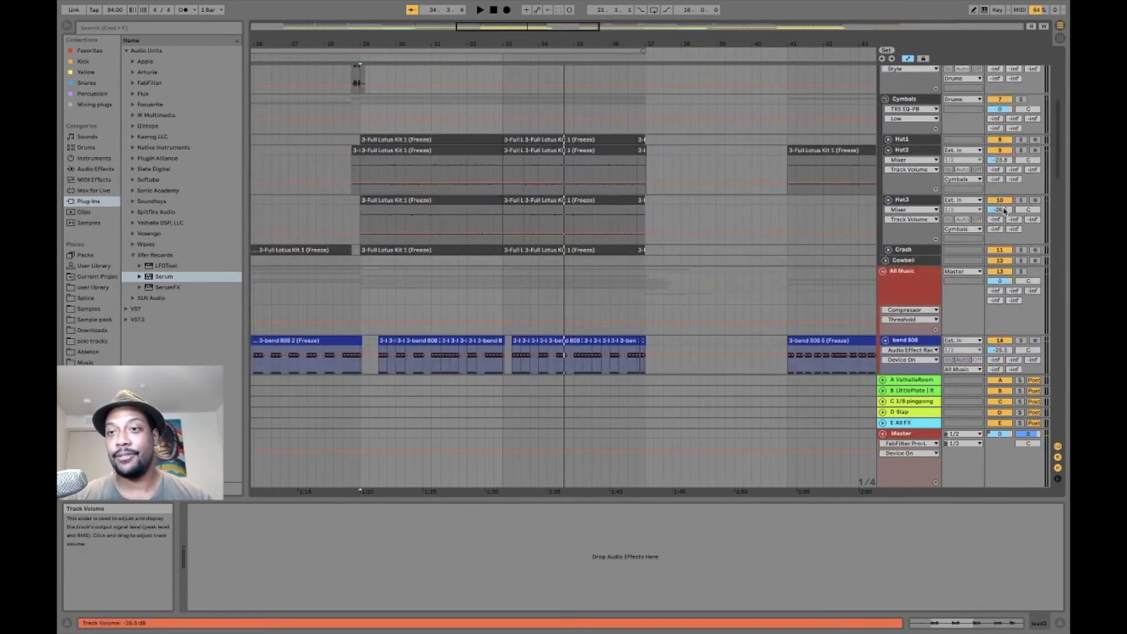
{"action": "scroll", "coordinate": [1004, 211], "scroll_direction": "down", "scroll_amount": 10}
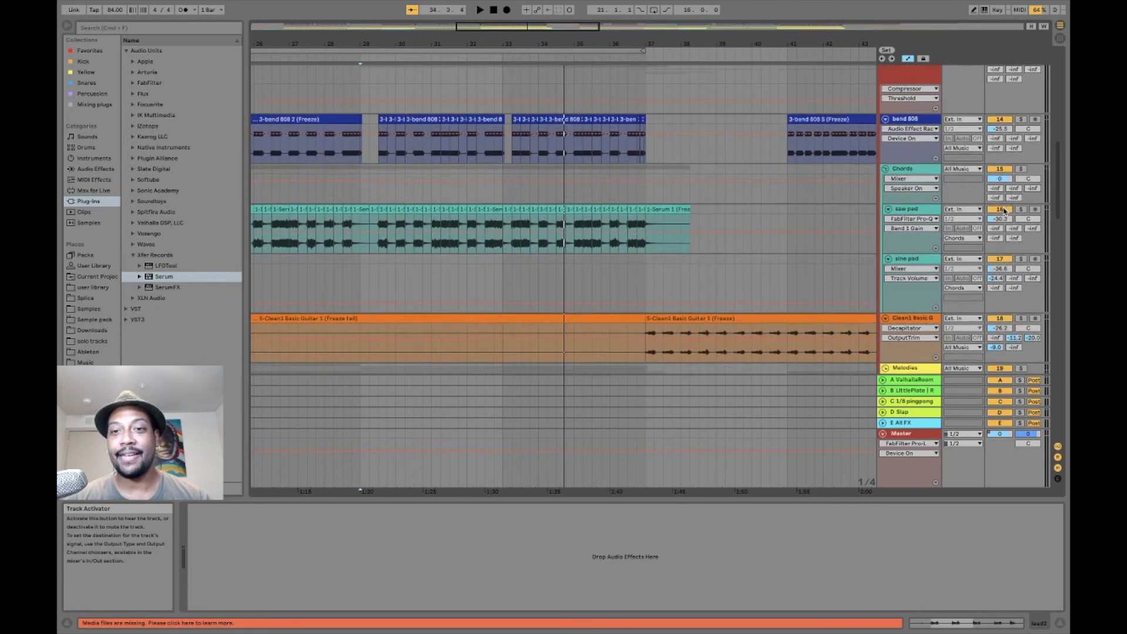
{"action": "scroll", "coordinate": [1004, 210], "scroll_direction": "down", "scroll_amount": 5}
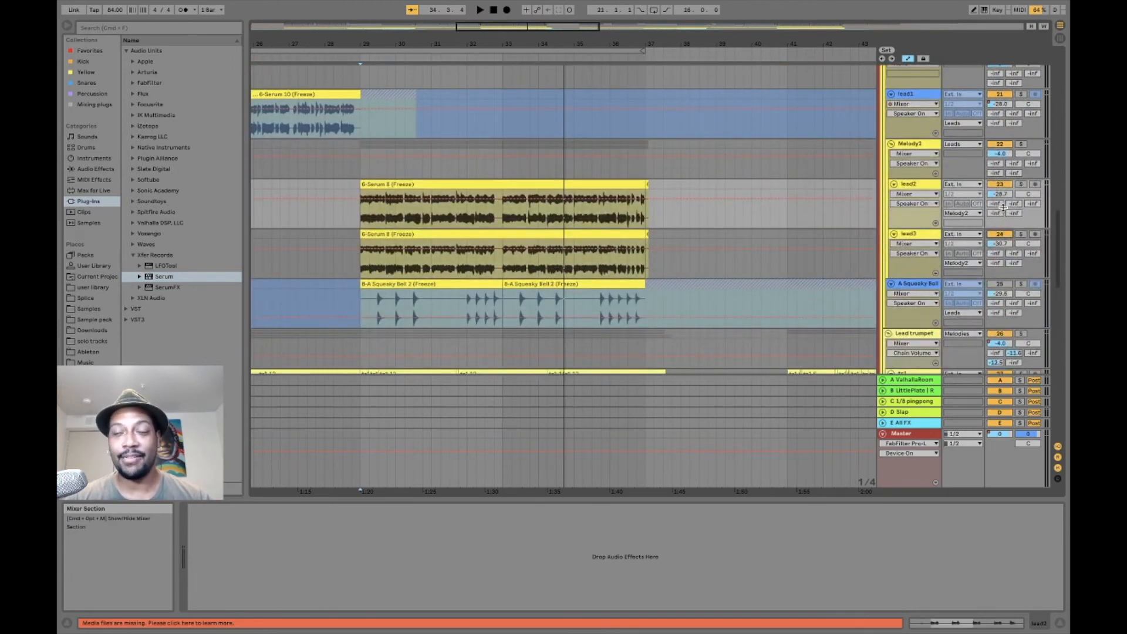
{"action": "scroll", "coordinate": [691, 247], "scroll_direction": "down", "scroll_amount": 6}
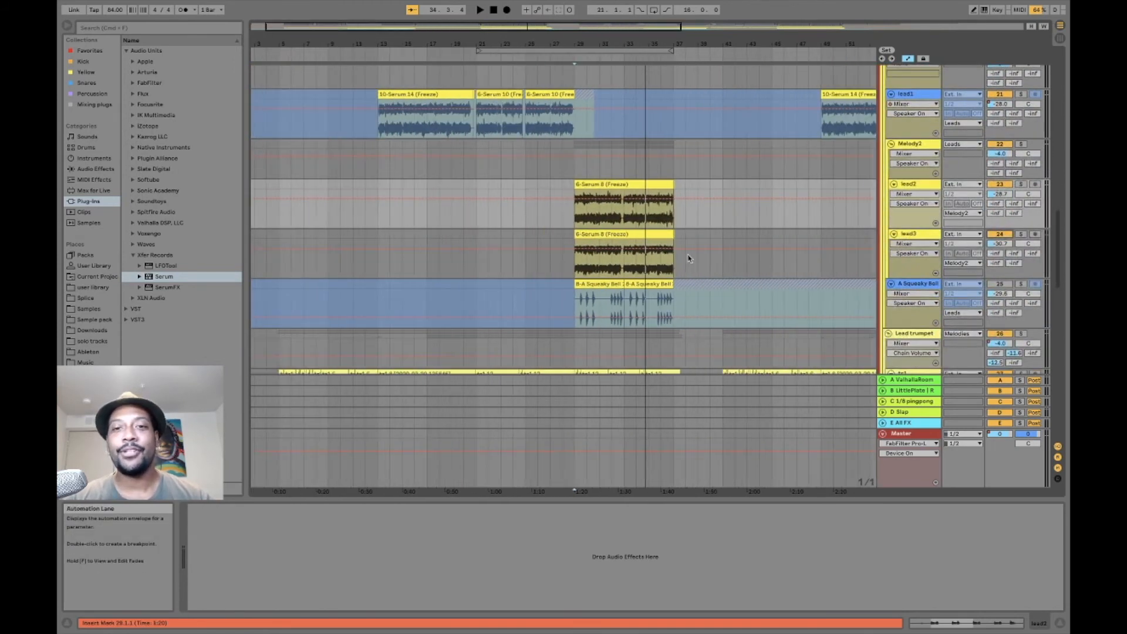
{"action": "scroll", "coordinate": [689, 258], "scroll_direction": "up", "scroll_amount": 5}
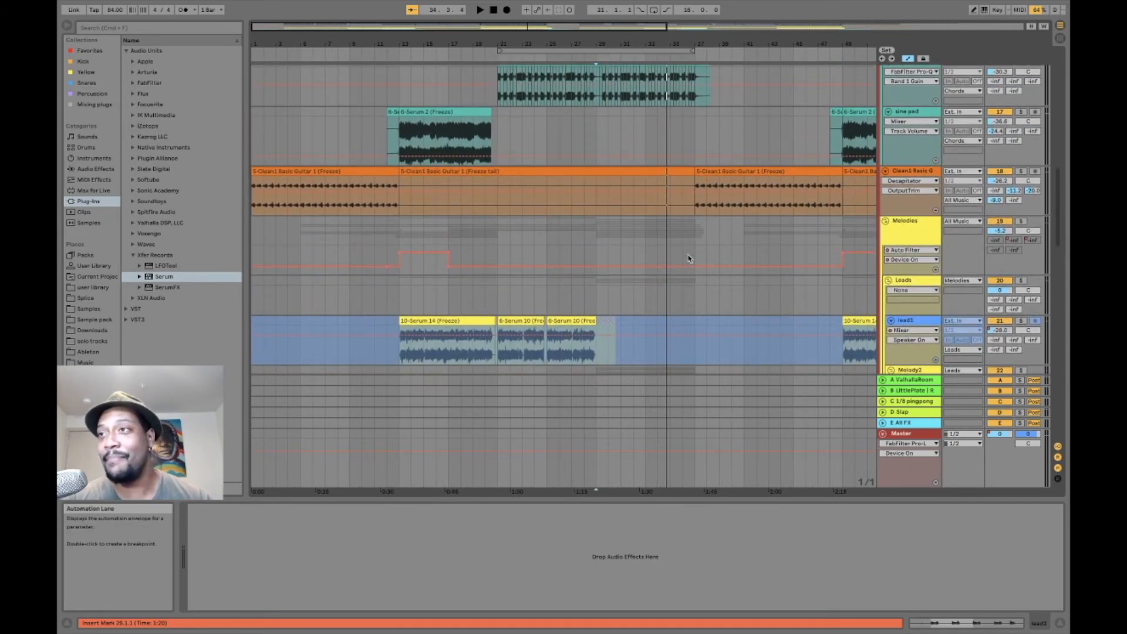
- Set the playback start at bar 5 on the All Music group and play the mix from there
{"action": "left_click", "coordinate": [399, 306]}
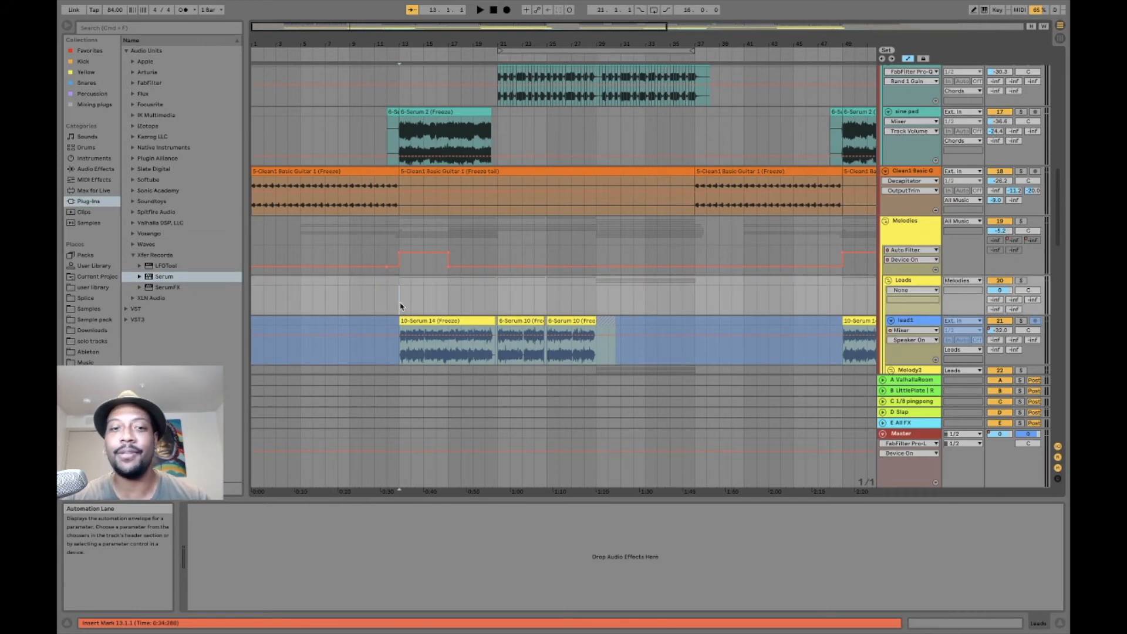
{"action": "scroll", "coordinate": [398, 302], "scroll_direction": "up", "scroll_amount": 6}
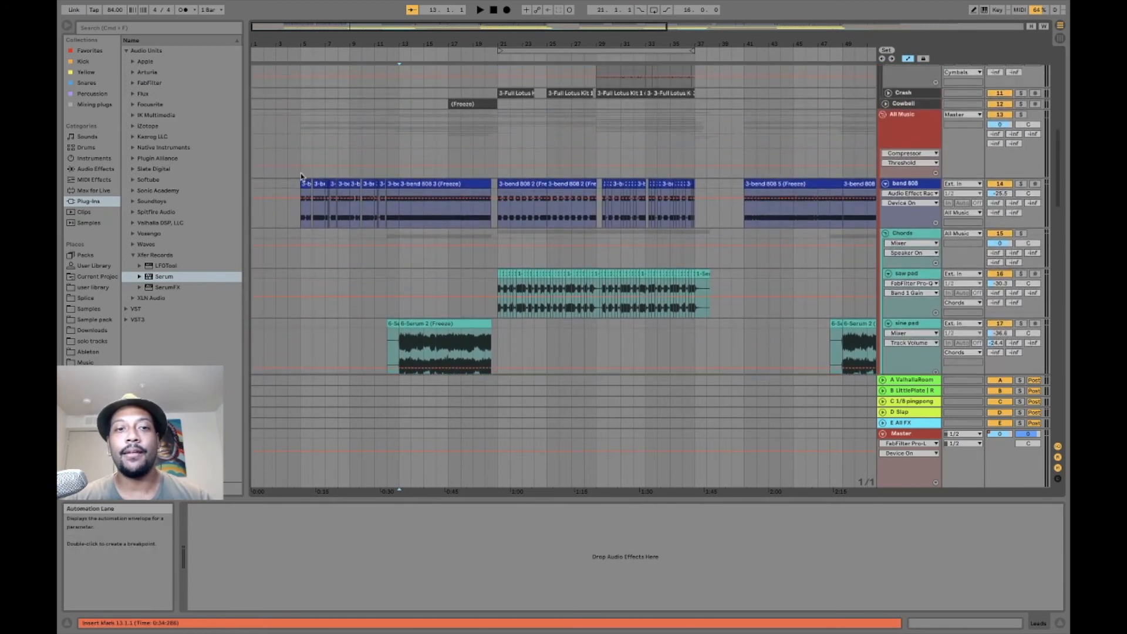
{"action": "left_click", "coordinate": [300, 176]}
{"action": "scroll", "coordinate": [348, 195], "scroll_direction": "up", "scroll_amount": 5}
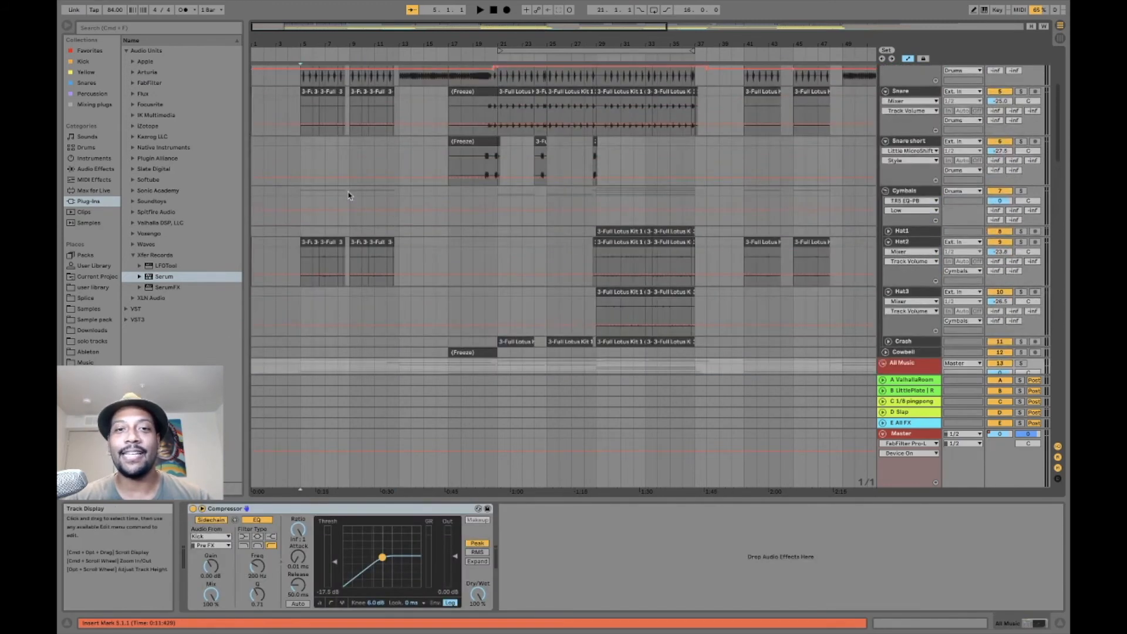
{"action": "scroll", "coordinate": [348, 196], "scroll_direction": "up", "scroll_amount": 4}
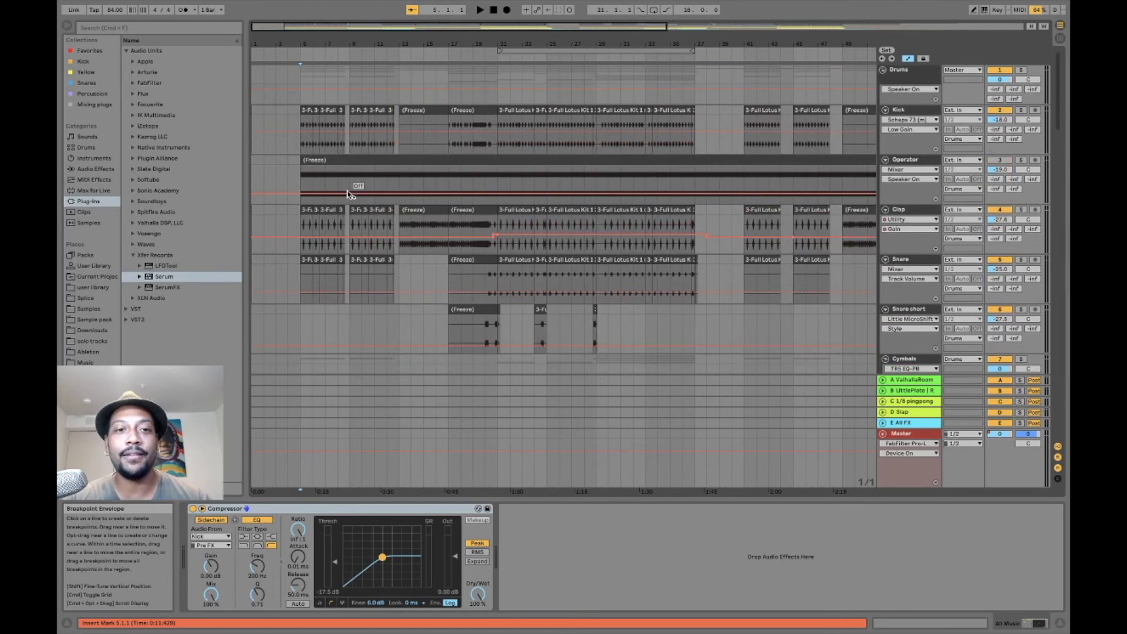
{"action": "scroll", "coordinate": [348, 195], "scroll_direction": "down", "scroll_amount": 9}
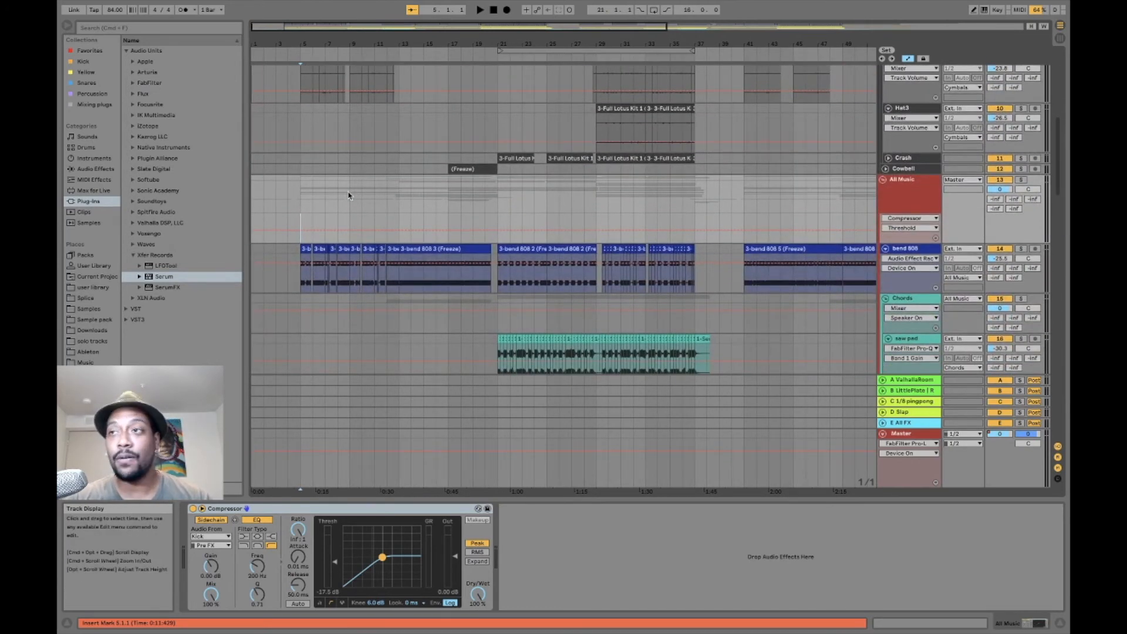
{"action": "key", "text": "space"}
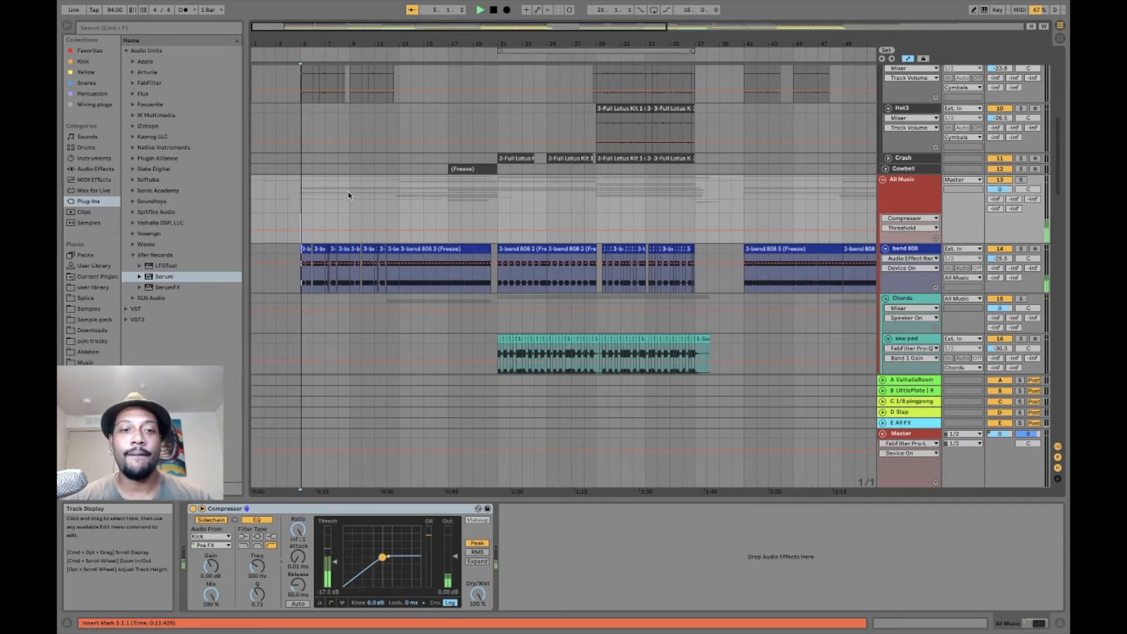
{"action": "scroll", "coordinate": [348, 195], "scroll_direction": "down", "scroll_amount": 3}
{"action": "scroll", "coordinate": [348, 196], "scroll_direction": "down", "scroll_amount": 8}
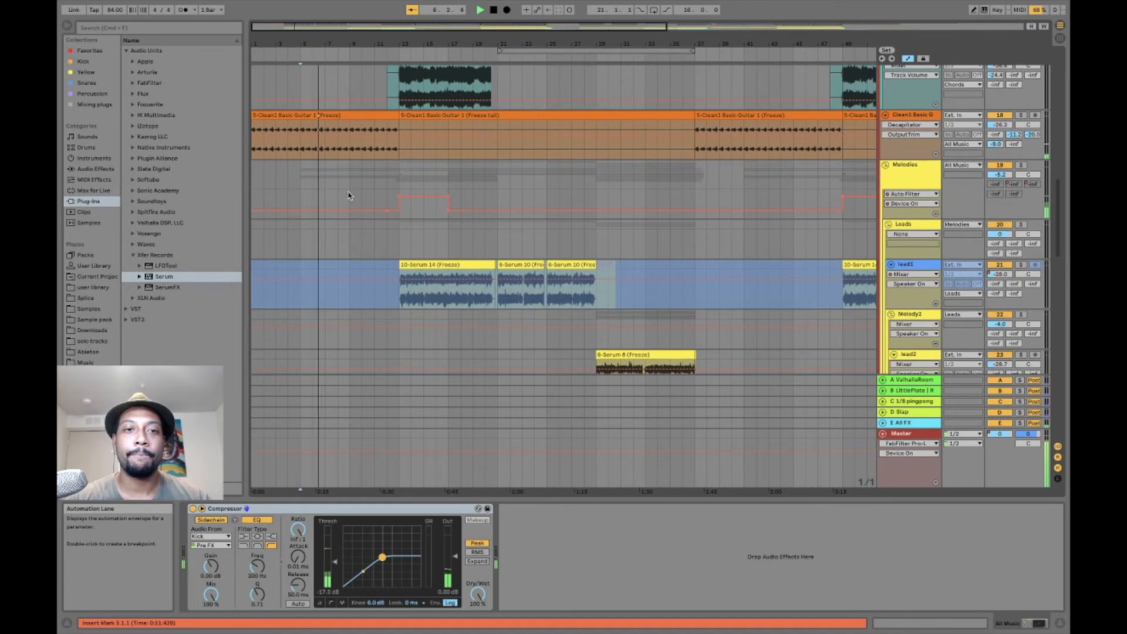
{"action": "scroll", "coordinate": [348, 196], "scroll_direction": "down", "scroll_amount": 1}
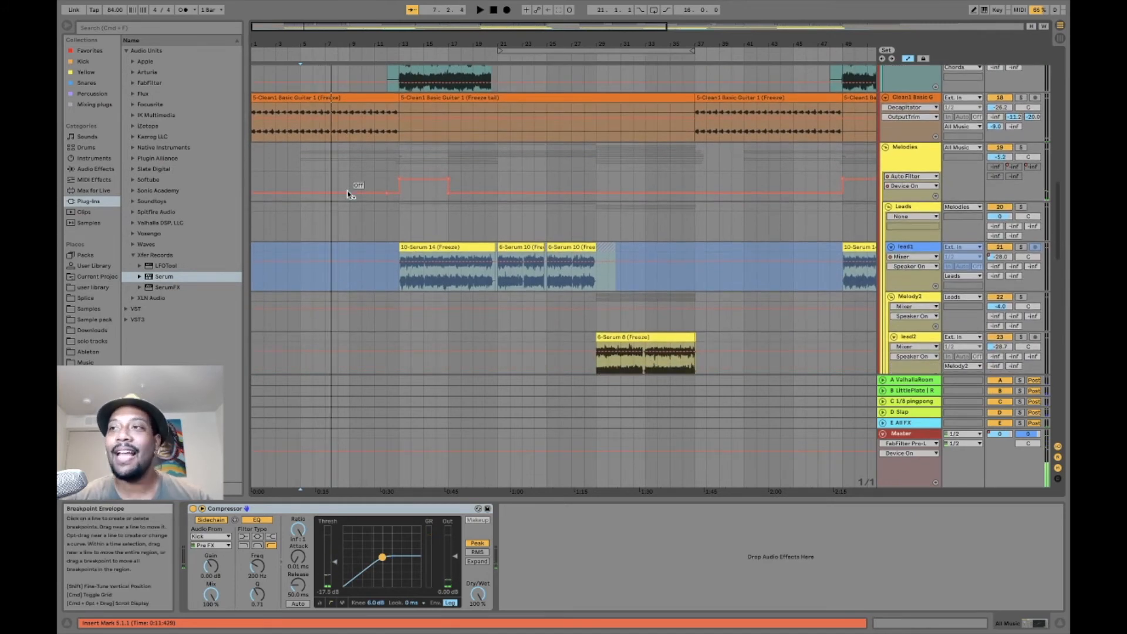
- Select the opening clip on the Clean1 Basic Guitar track, solo the track and play it from bar 1
{"action": "scroll", "coordinate": [348, 196], "scroll_direction": "up", "scroll_amount": 10}
{"action": "scroll", "coordinate": [348, 195], "scroll_direction": "down", "scroll_amount": 8}
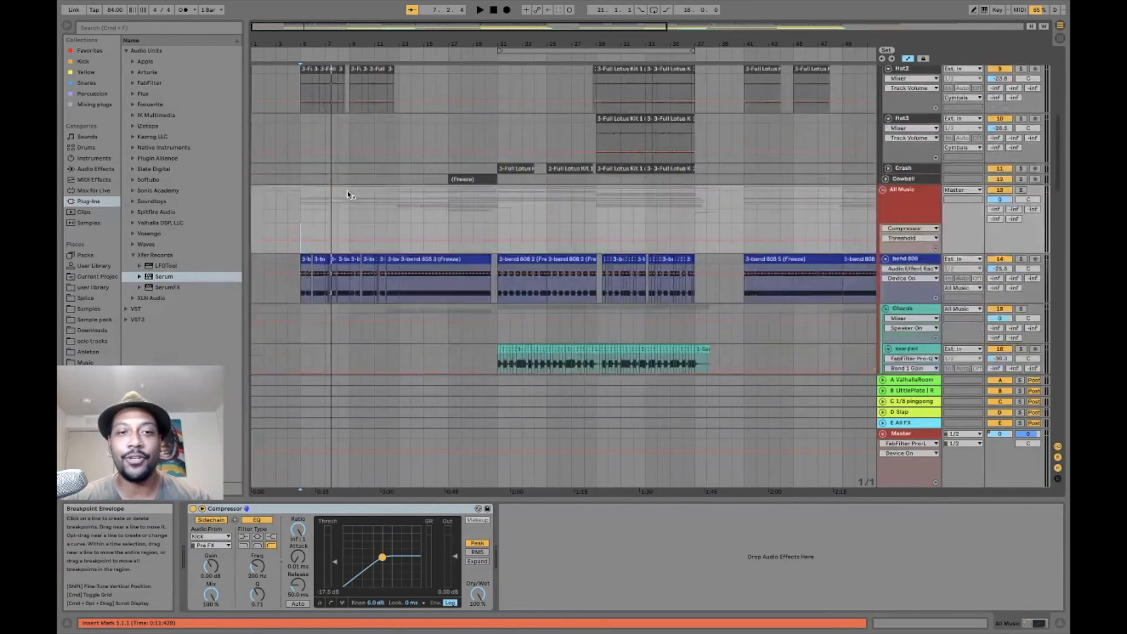
{"action": "scroll", "coordinate": [348, 196], "scroll_direction": "down", "scroll_amount": 1}
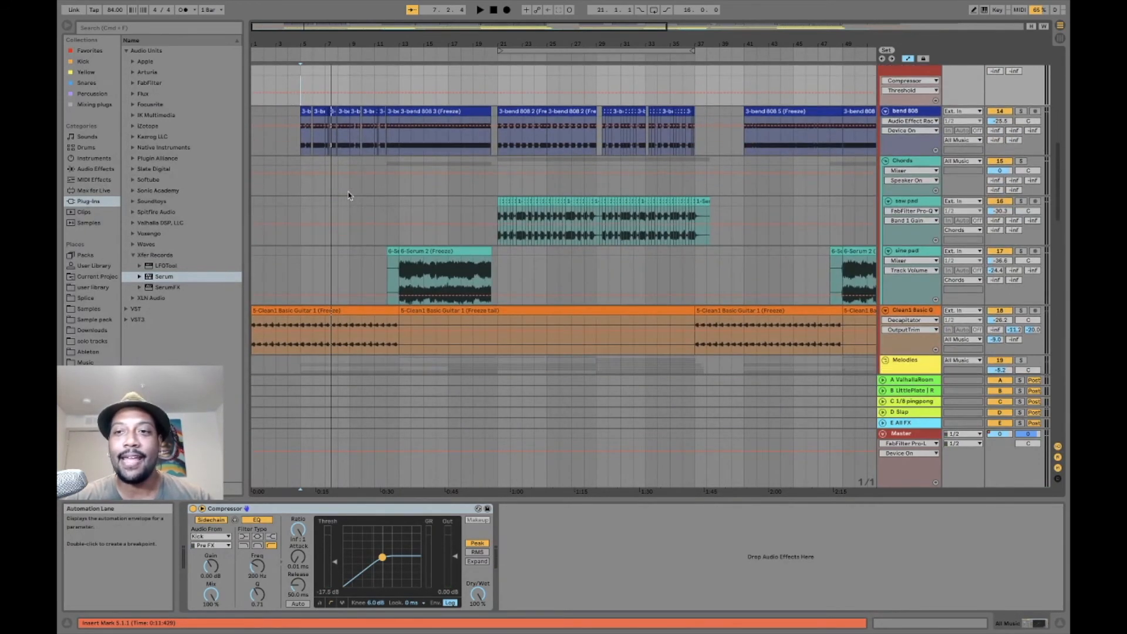
{"action": "scroll", "coordinate": [348, 196], "scroll_direction": "down", "scroll_amount": 3}
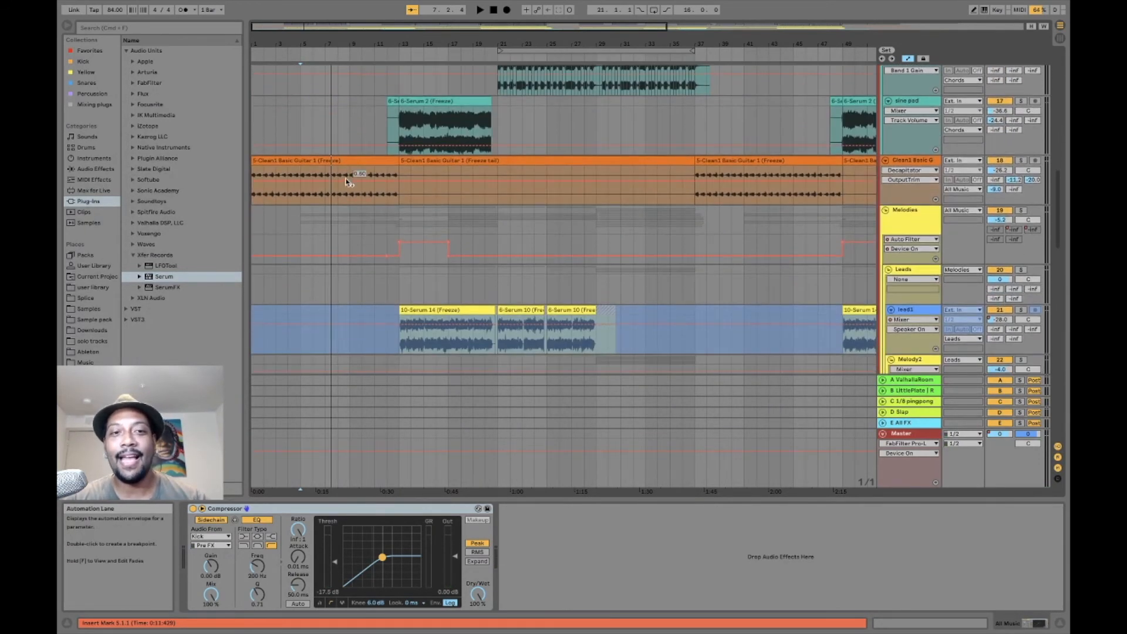
{"action": "left_click", "coordinate": [339, 159]}
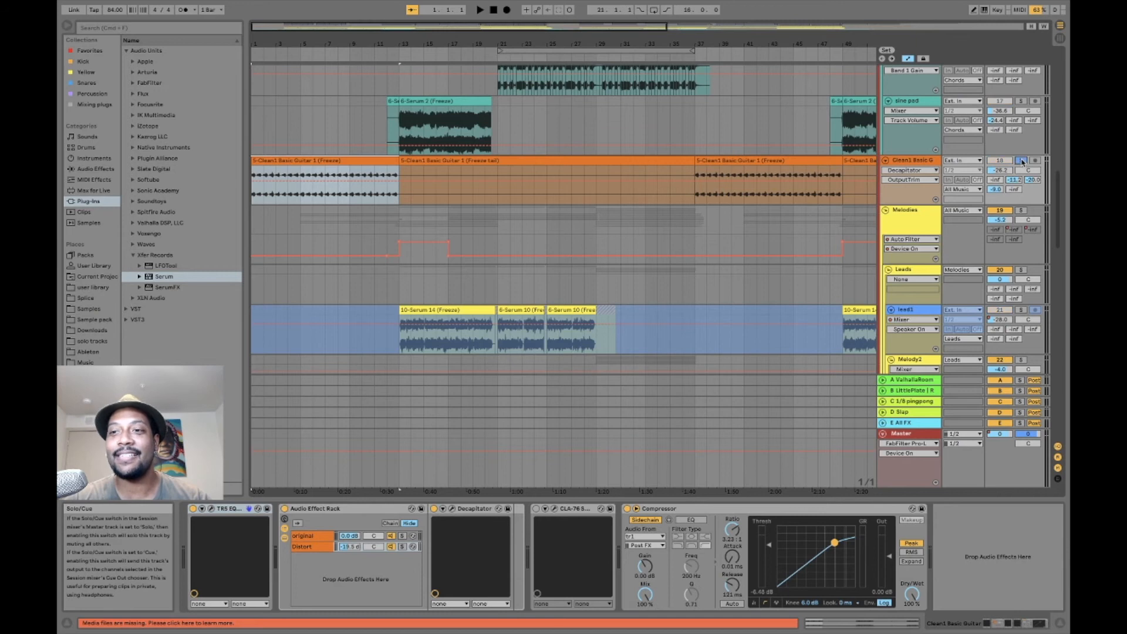
{"action": "key", "text": "space"}
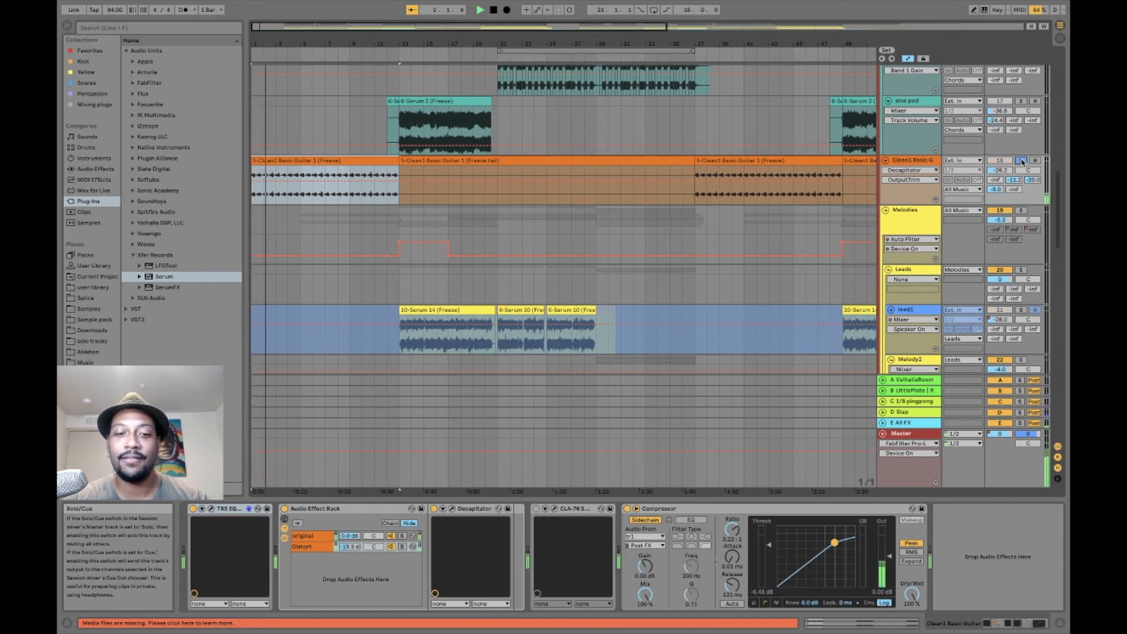
{"action": "left_click", "coordinate": [1022, 162]}
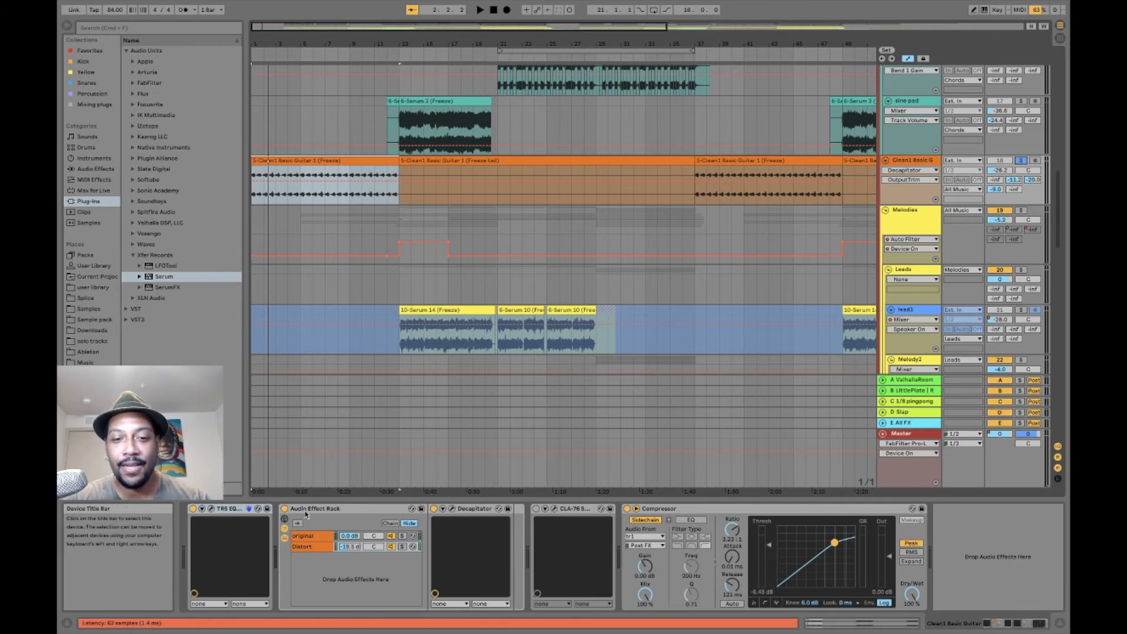
- Inspect the guitar's TRS EQ-73 settings, the Audio Effect Rack's original and Distort chains, and the sidechain Compressor
{"action": "left_click", "coordinate": [212, 510]}
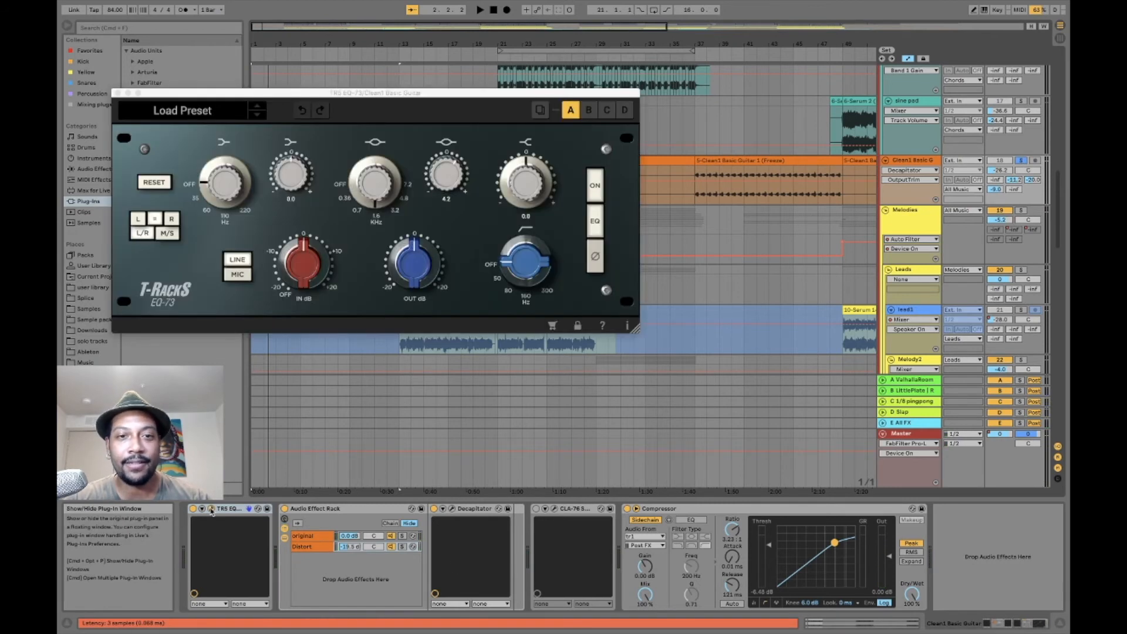
{"action": "left_click", "coordinate": [117, 93]}
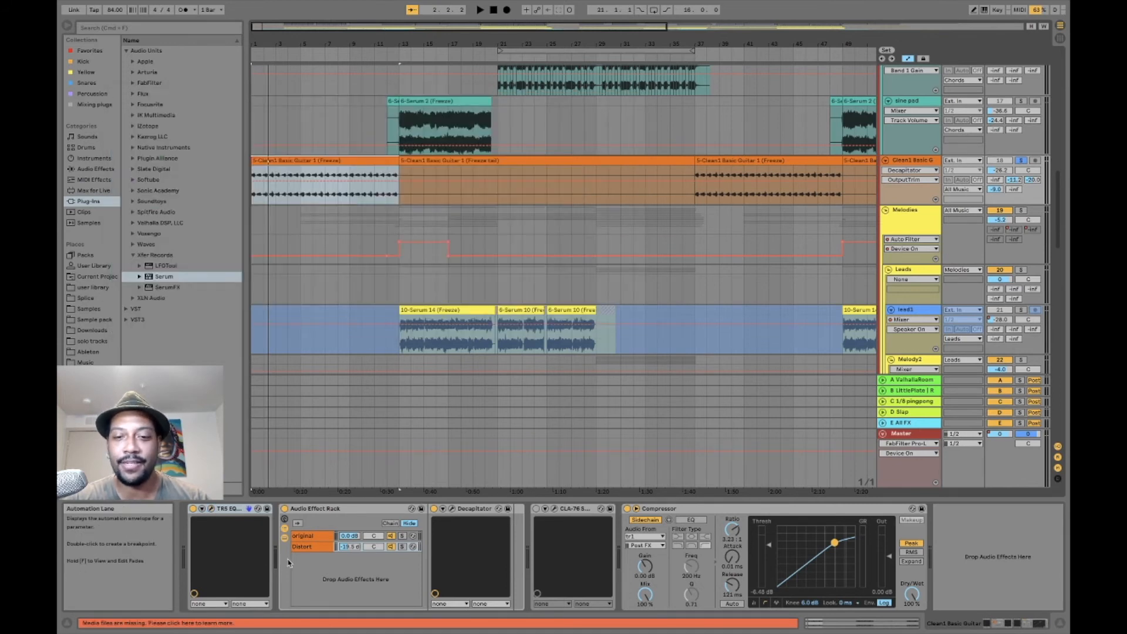
{"action": "left_click", "coordinate": [309, 514]}
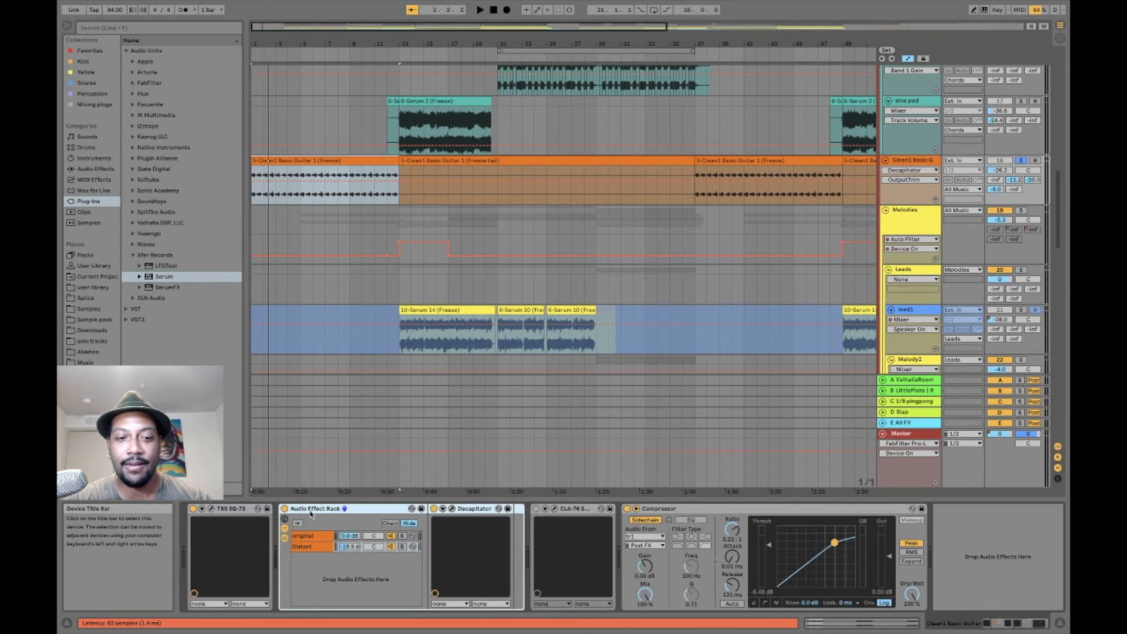
{"action": "left_click", "coordinate": [310, 537]}
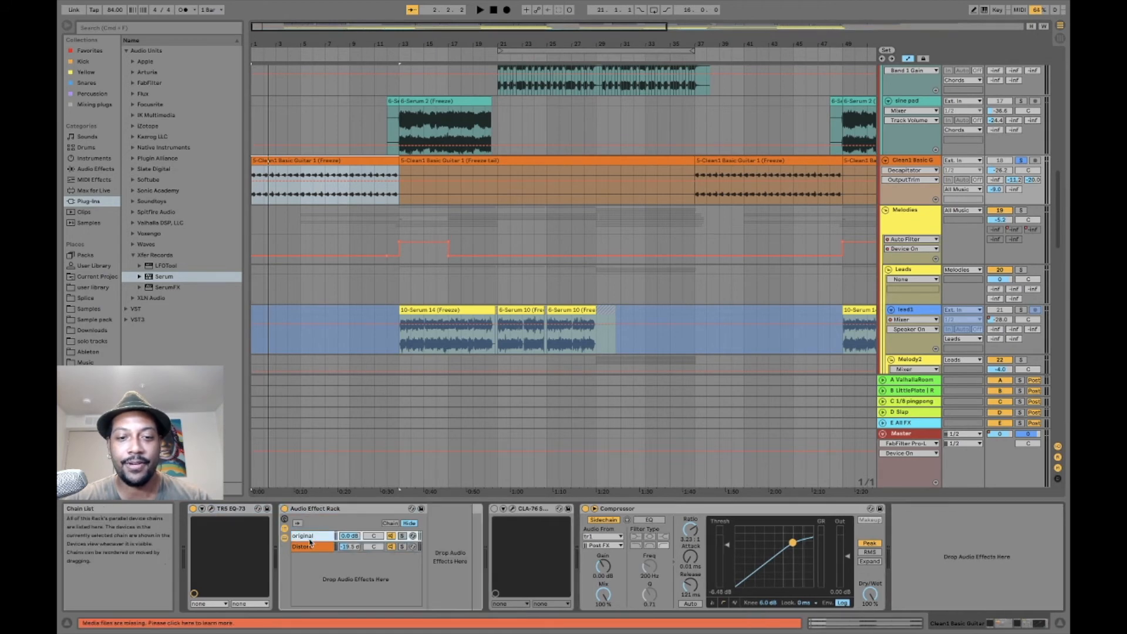
{"action": "left_click", "coordinate": [311, 547]}
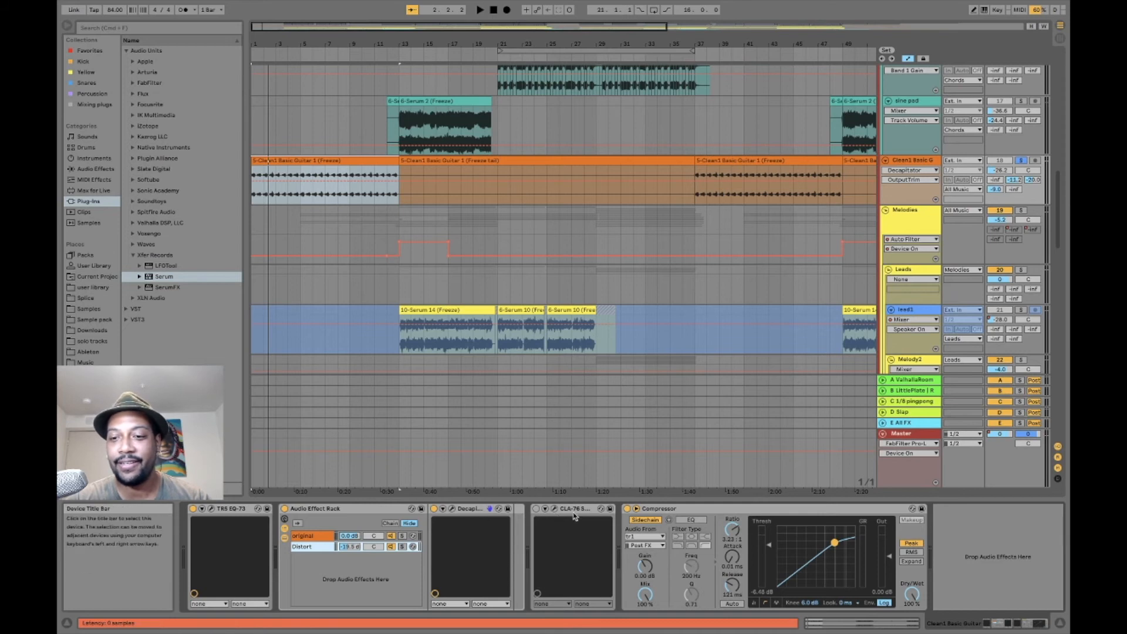
{"action": "left_click", "coordinate": [709, 509]}
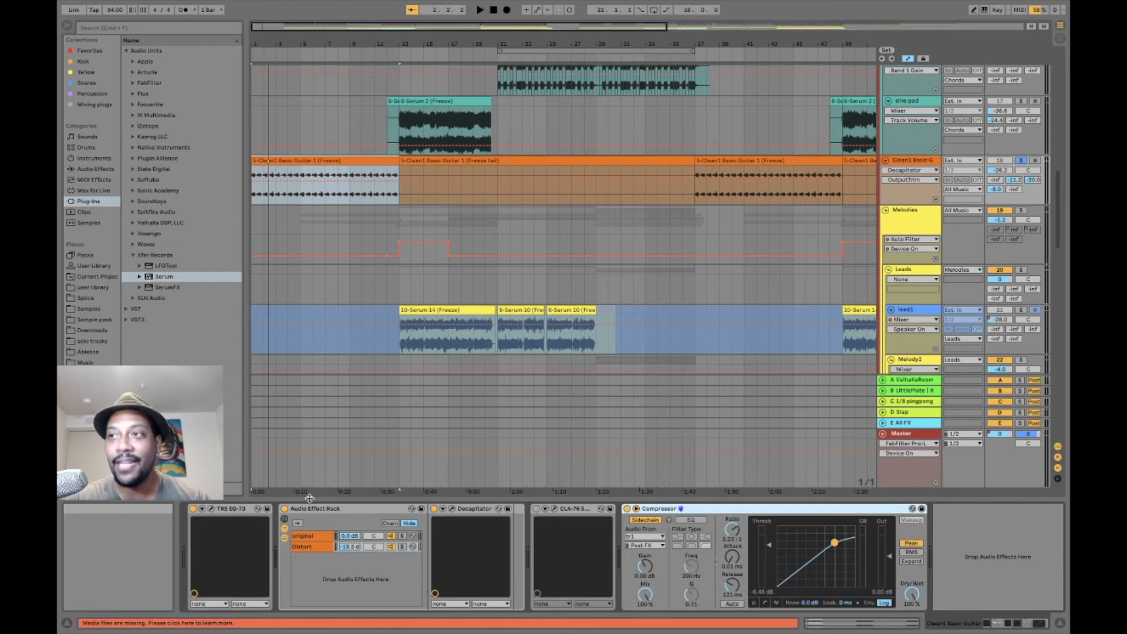
- Play the soloed clean guitar and compare its sound with the TRS EQ-73 and Audio Effect Rack bypassed and active
{"action": "key", "text": "space"}
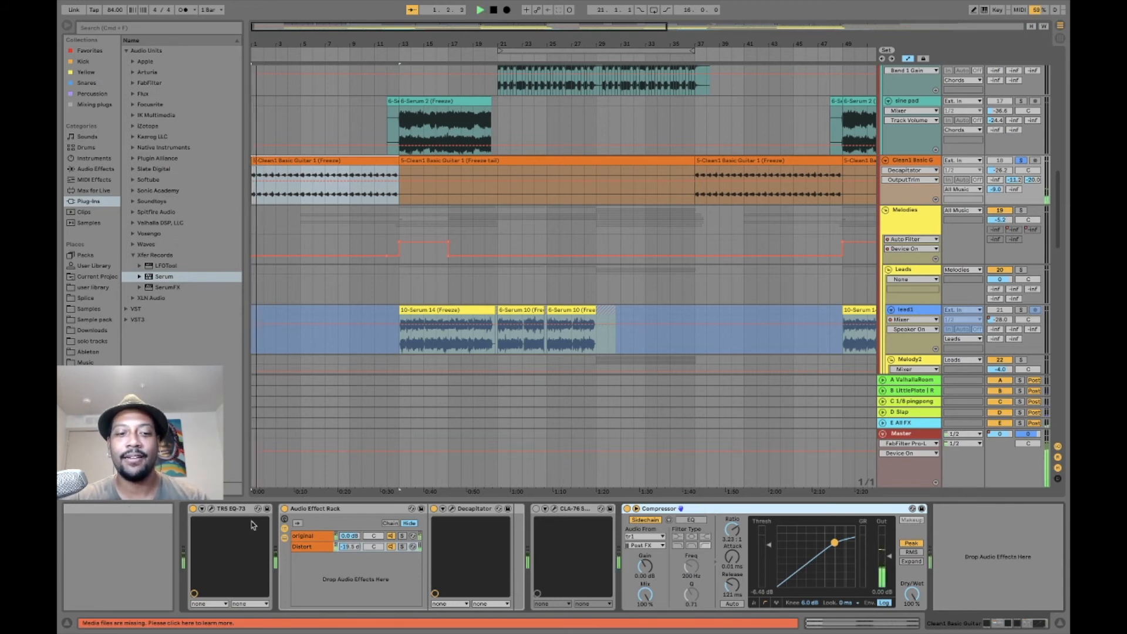
{"action": "left_click", "coordinate": [192, 508]}
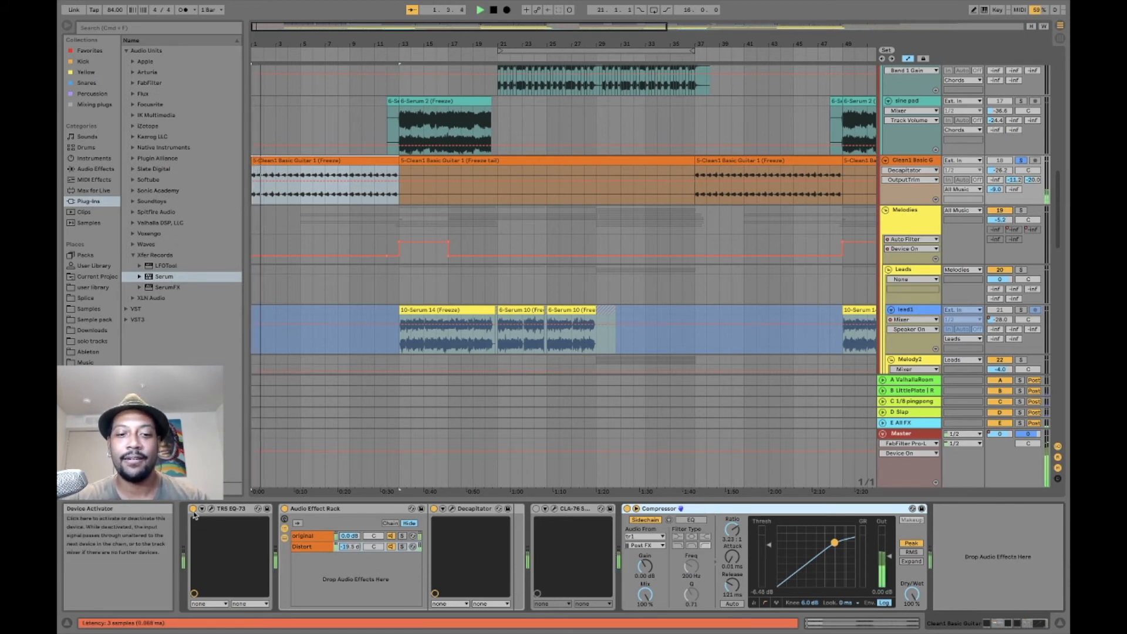
{"action": "left_click", "coordinate": [284, 509]}
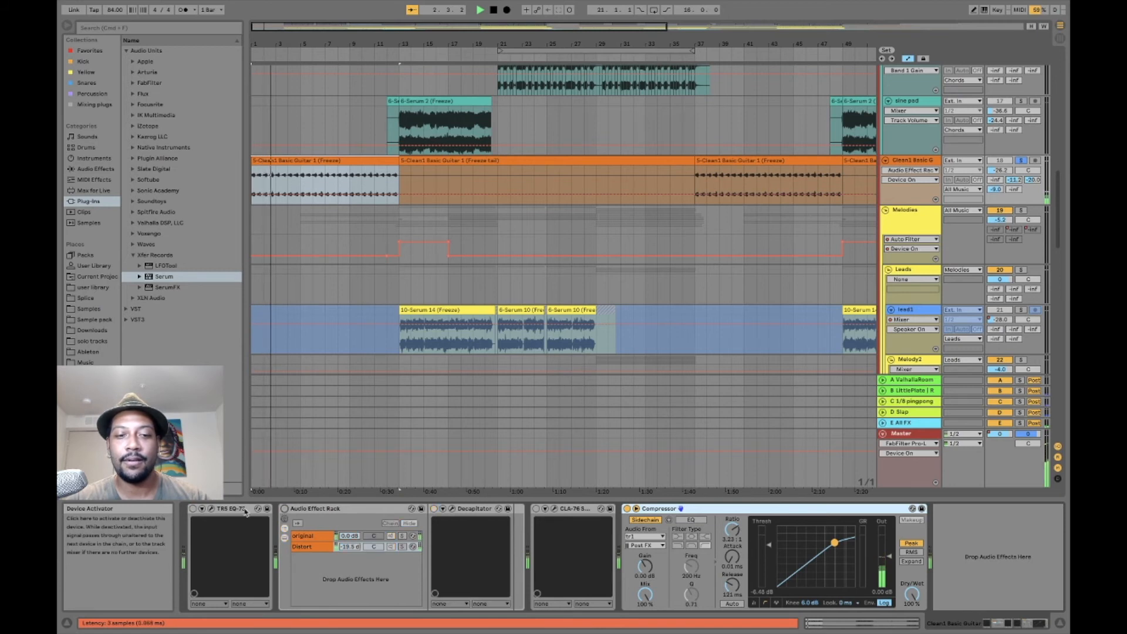
{"action": "left_click", "coordinate": [193, 510]}
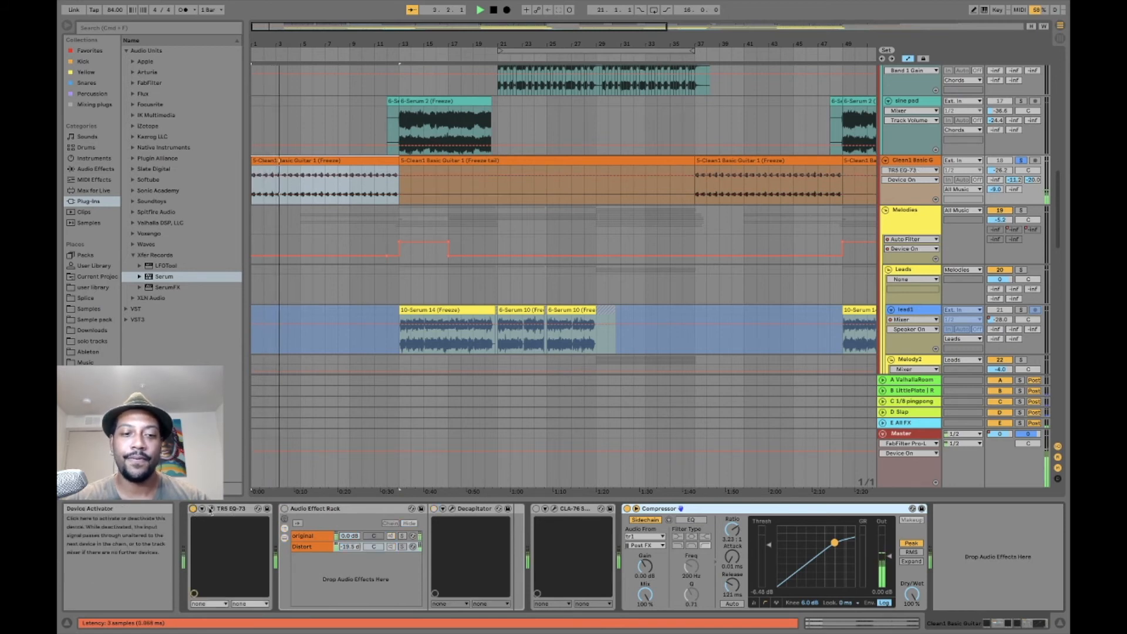
{"action": "left_click", "coordinate": [284, 510]}
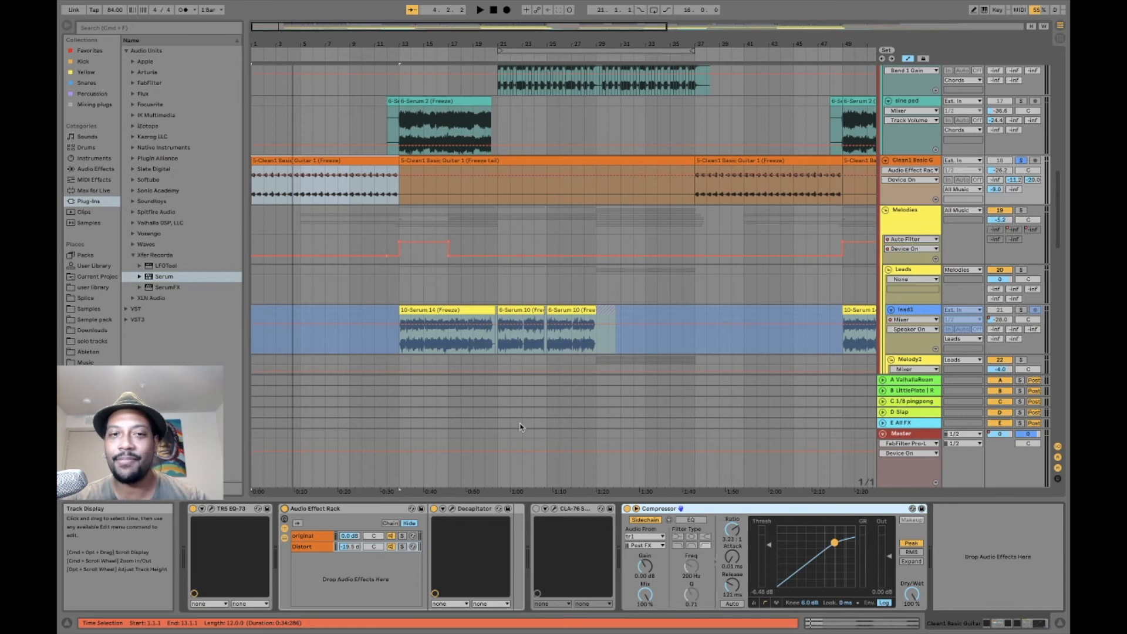
- Solo the Lead trumpet group and play it from bar 5
{"action": "scroll", "coordinate": [519, 427], "scroll_direction": "down", "scroll_amount": 10}
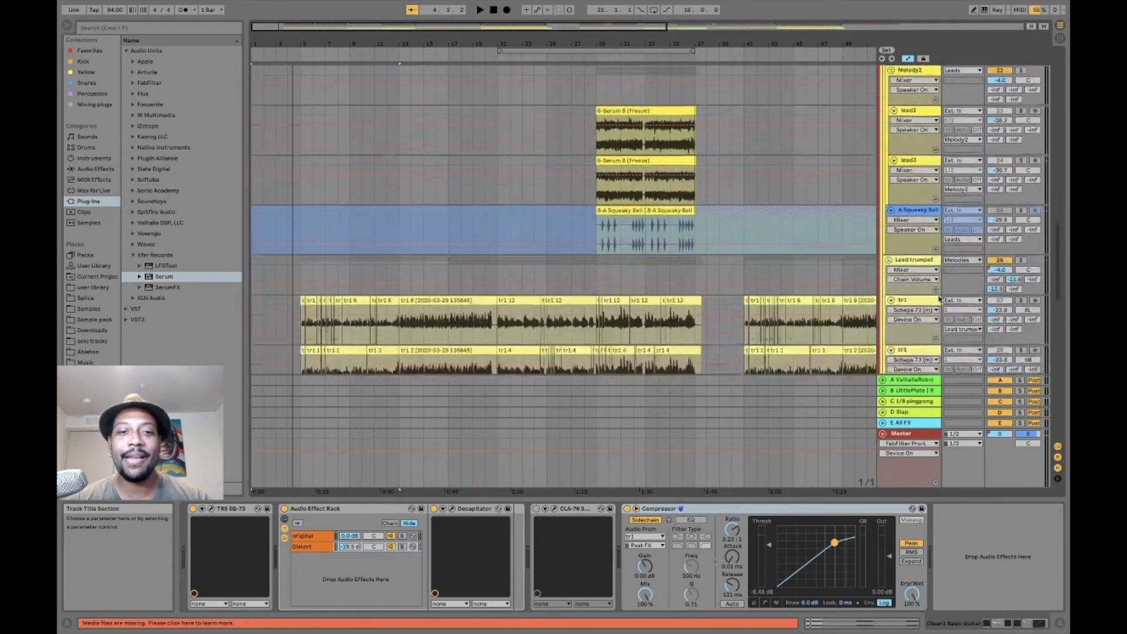
{"action": "scroll", "coordinate": [939, 298], "scroll_direction": "down", "scroll_amount": 5}
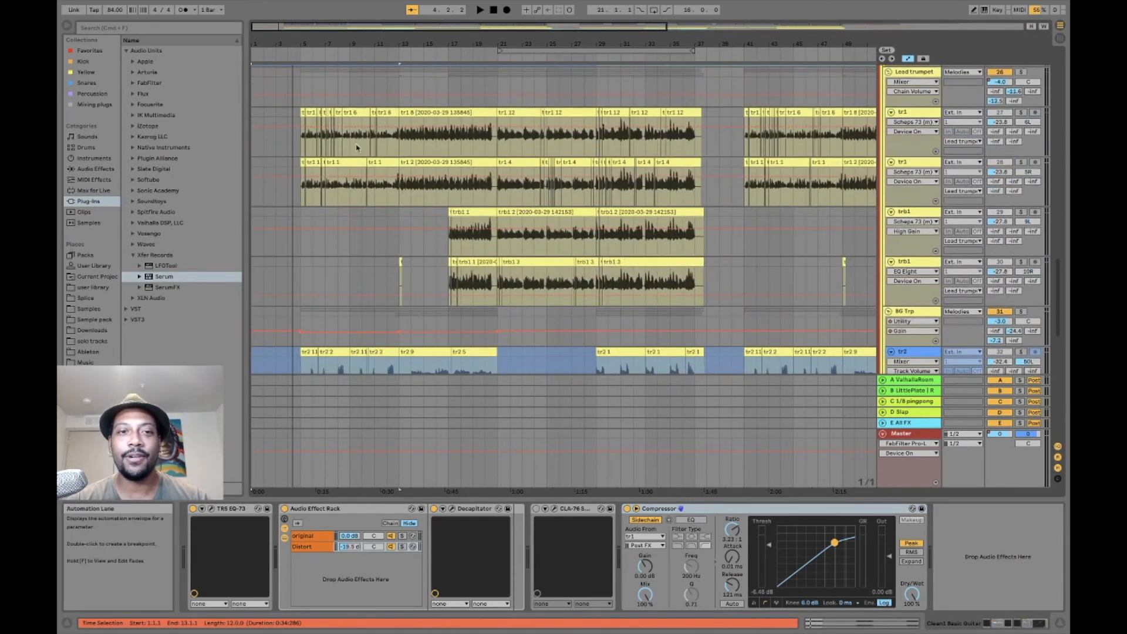
{"action": "left_click", "coordinate": [302, 109]}
{"action": "key", "text": "space"}
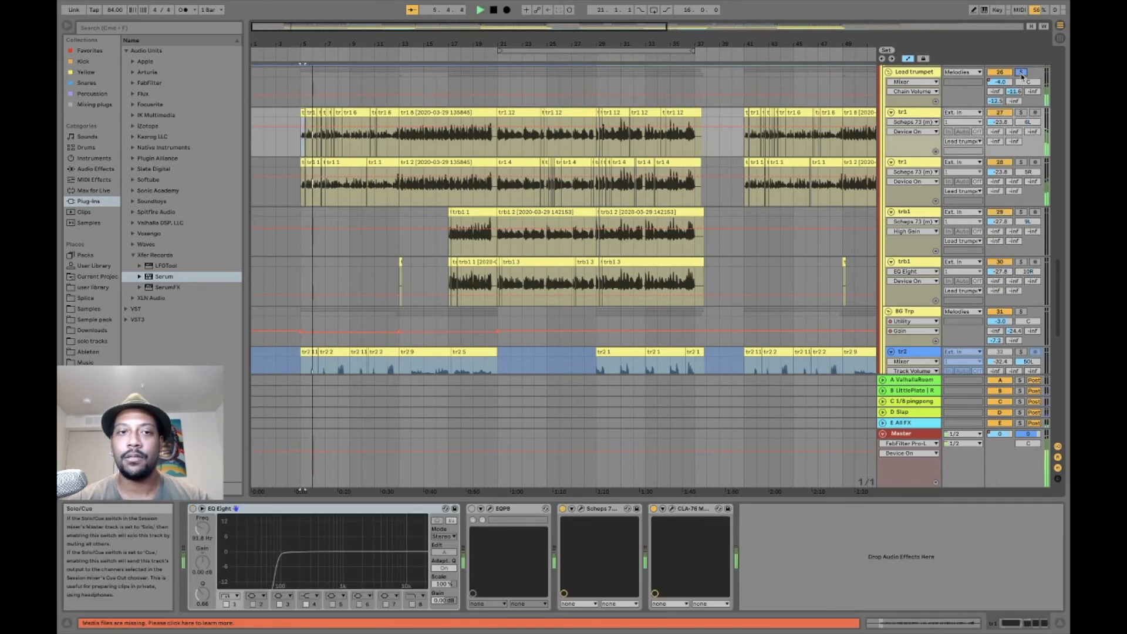
- Solo the White noise track in the FX group, play its clip just before bar 9, and turn the solo off
{"action": "scroll", "coordinate": [1020, 187], "scroll_direction": "down", "scroll_amount": 10}
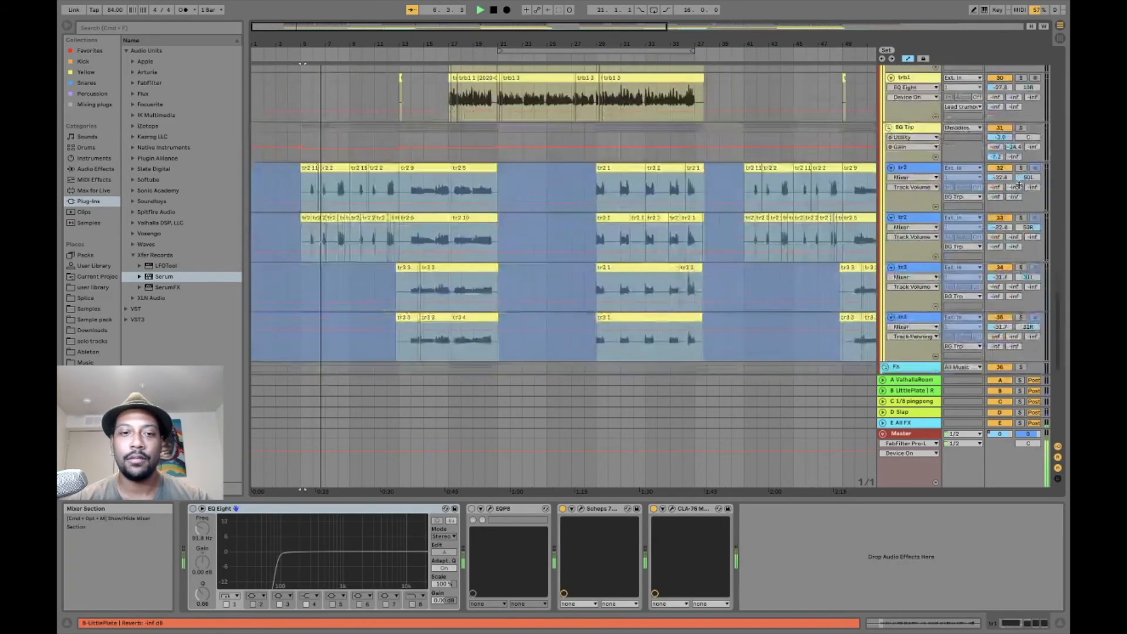
{"action": "scroll", "coordinate": [1020, 187], "scroll_direction": "down", "scroll_amount": 2}
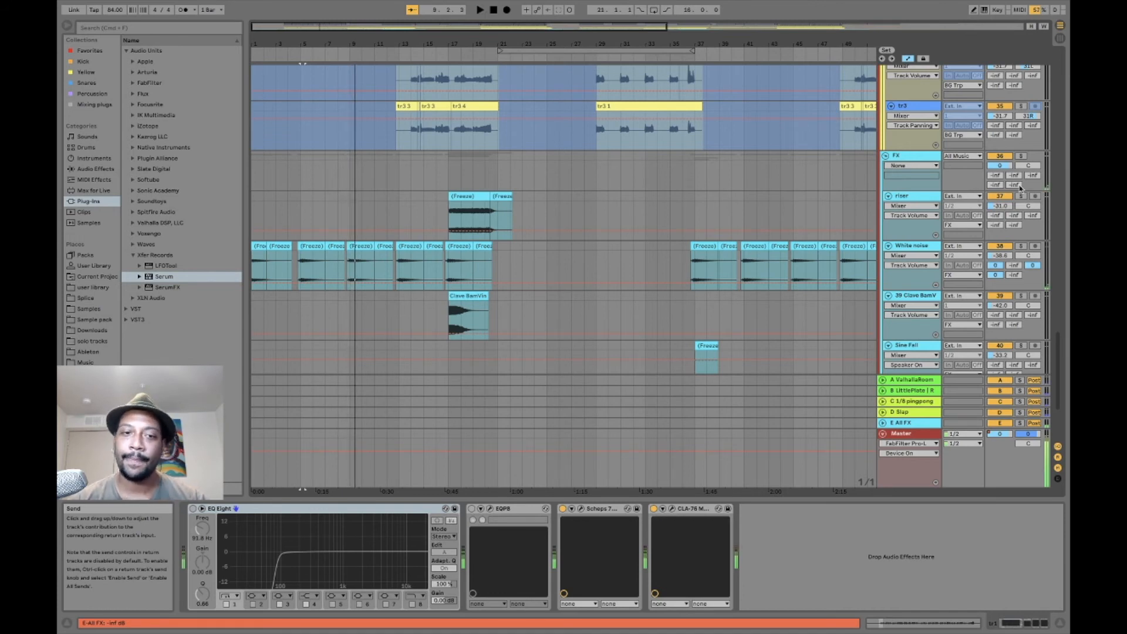
{"action": "left_click", "coordinate": [1021, 246]}
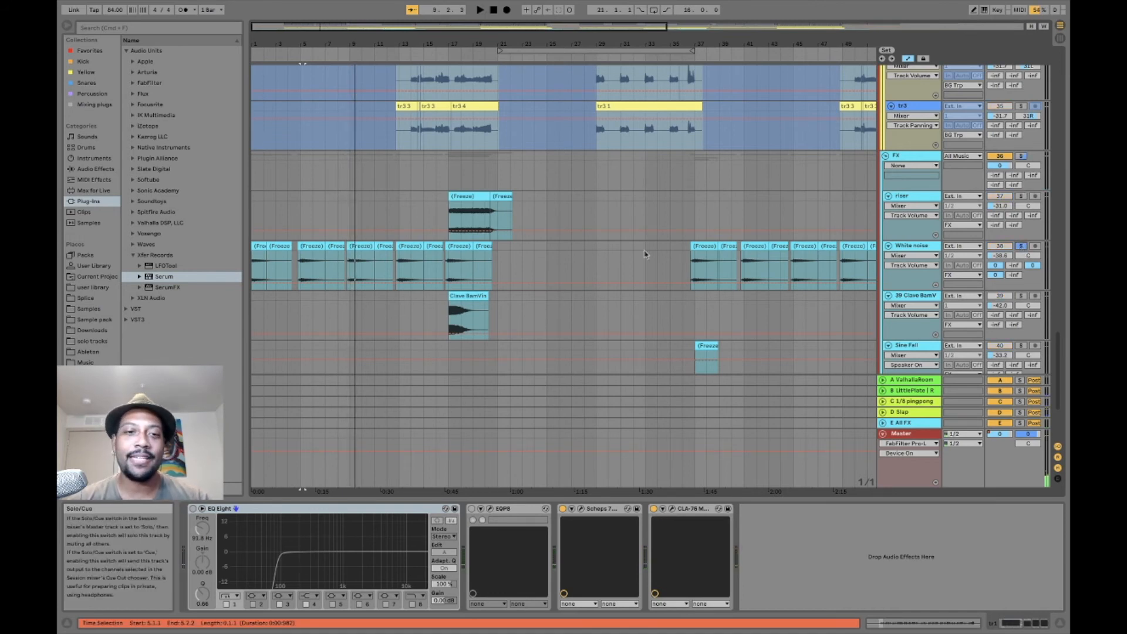
{"action": "left_click", "coordinate": [364, 245]}
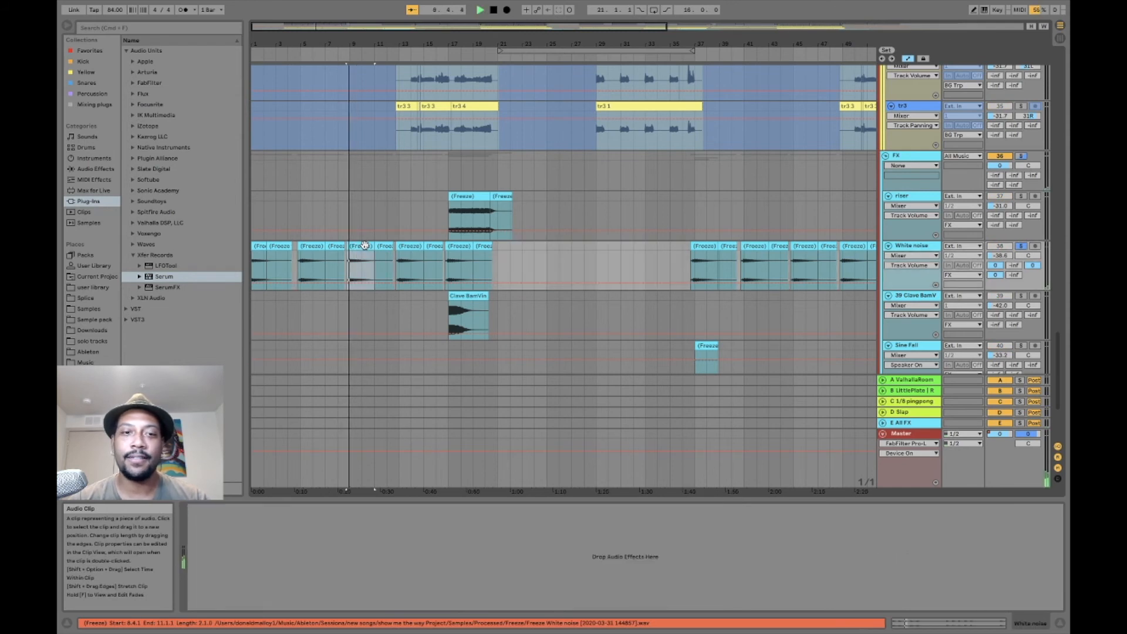
{"action": "key", "text": "space"}
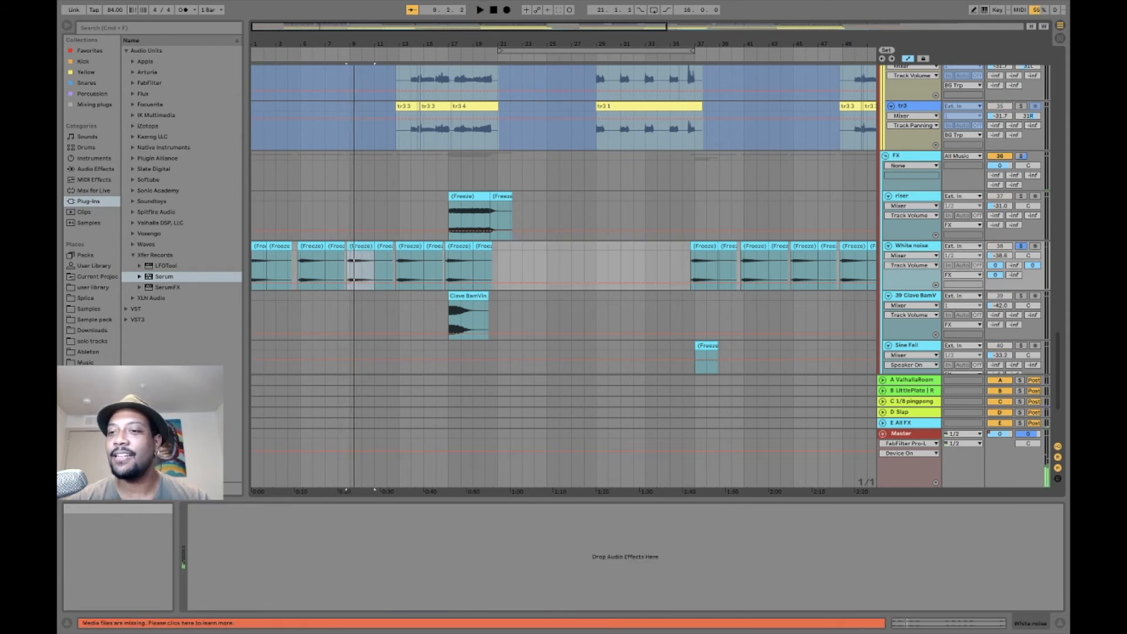
{"action": "left_click", "coordinate": [1021, 246]}
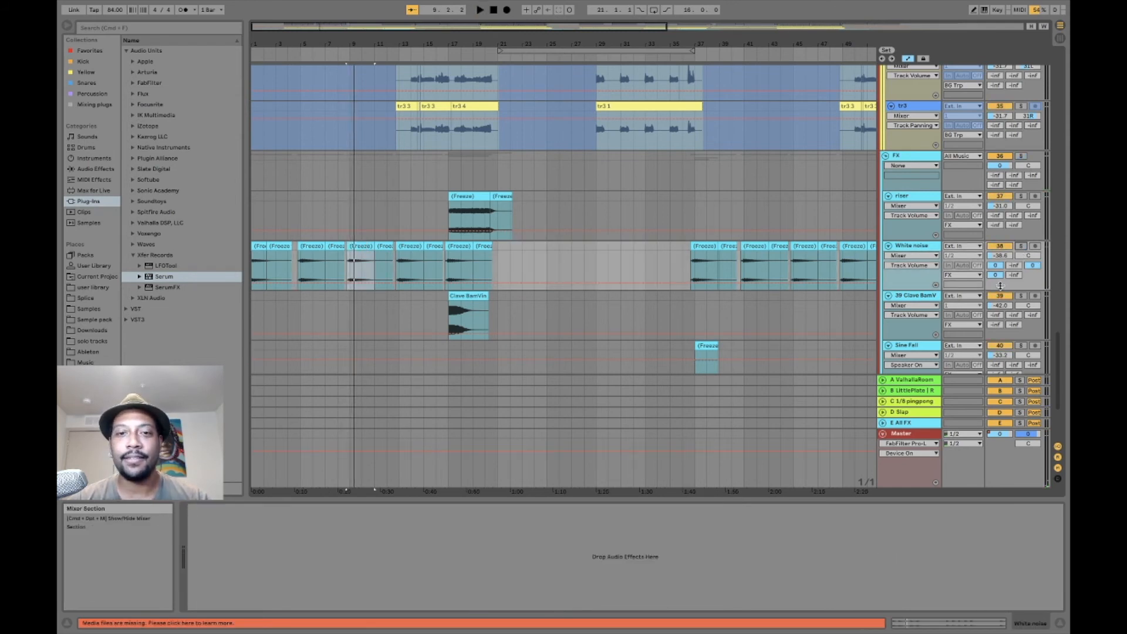
- Play the FX from the Clave clip at bar 17 with the riser track soloed, and turn the solo off
{"action": "scroll", "coordinate": [1001, 288], "scroll_direction": "down", "scroll_amount": 3}
{"action": "scroll", "coordinate": [1001, 289], "scroll_direction": "up", "scroll_amount": 1}
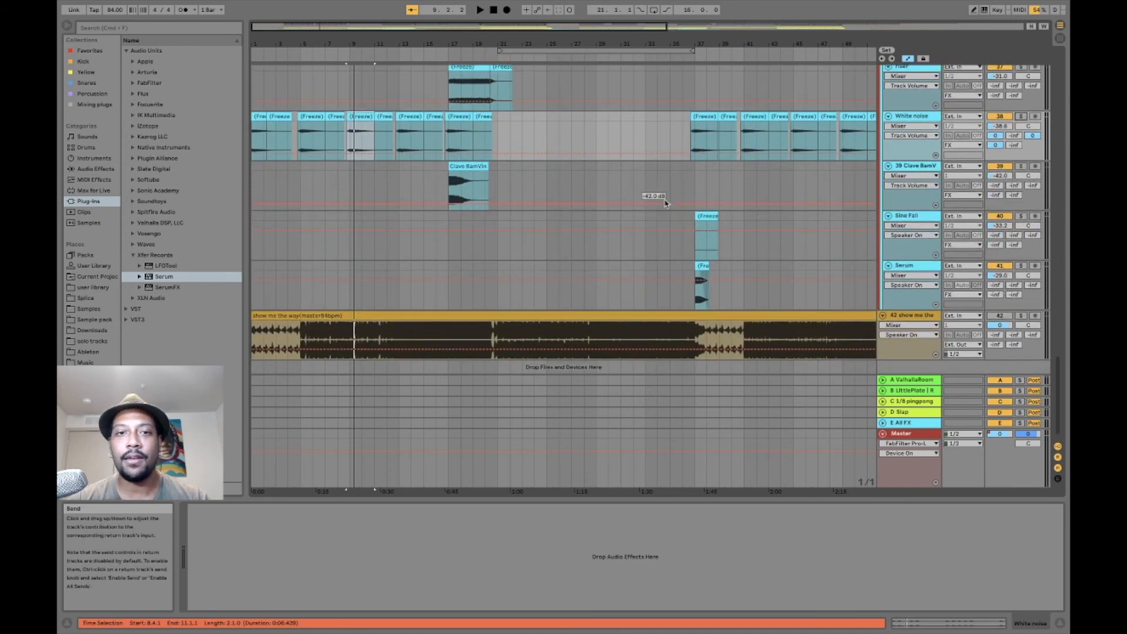
{"action": "left_click", "coordinate": [472, 166]}
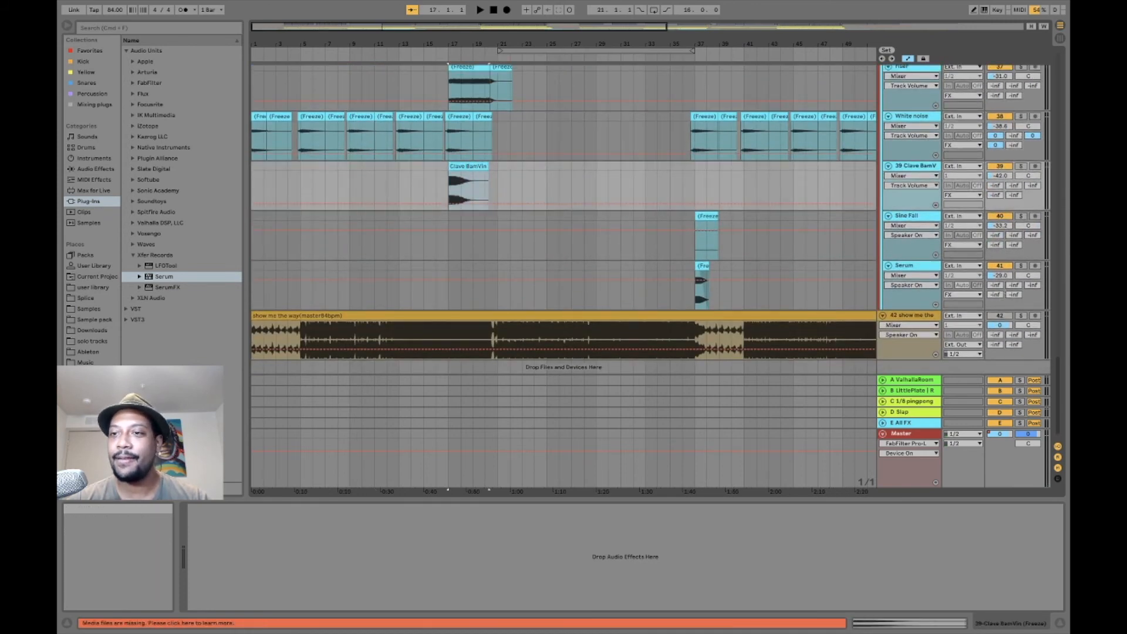
{"action": "key", "text": "space"}
{"action": "scroll", "coordinate": [1021, 176], "scroll_direction": "up", "scroll_amount": 3}
{"action": "left_click", "coordinate": [1024, 172]}
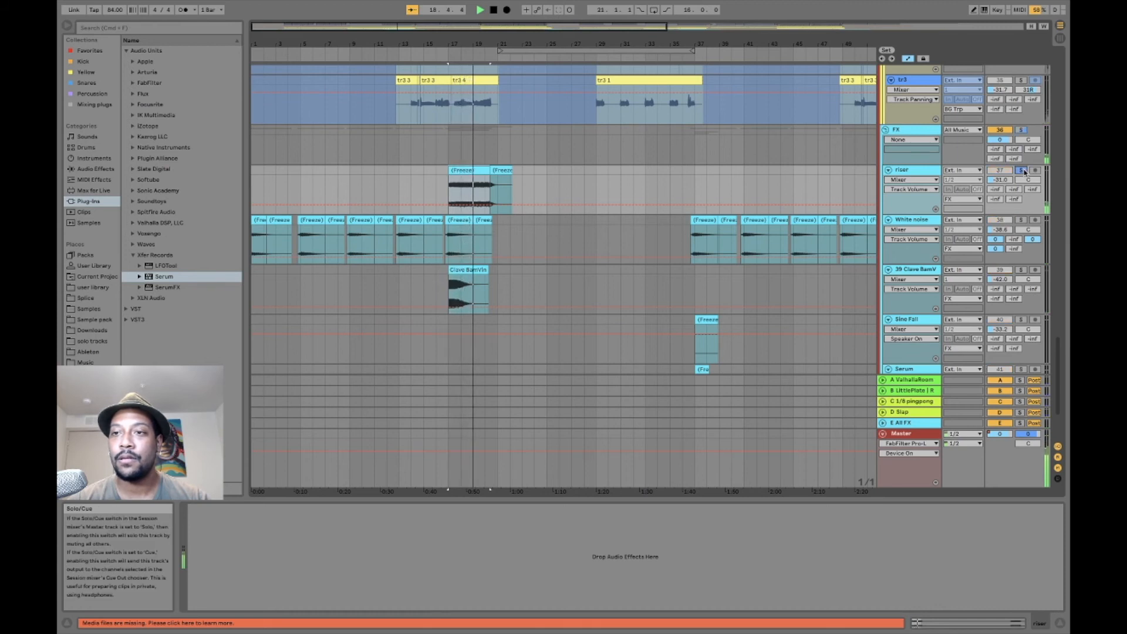
{"action": "key", "text": "space"}
{"action": "left_click", "coordinate": [1024, 172]}
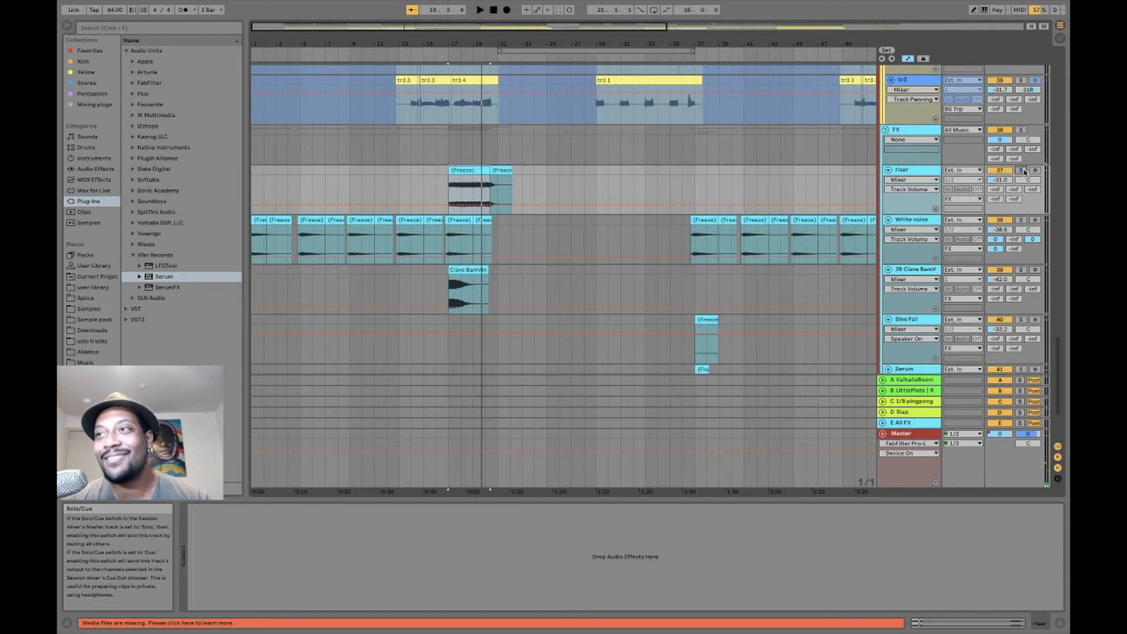
- Insert a new MIDI track below the riser track and load Serum on it
{"action": "left_click", "coordinate": [909, 171]}
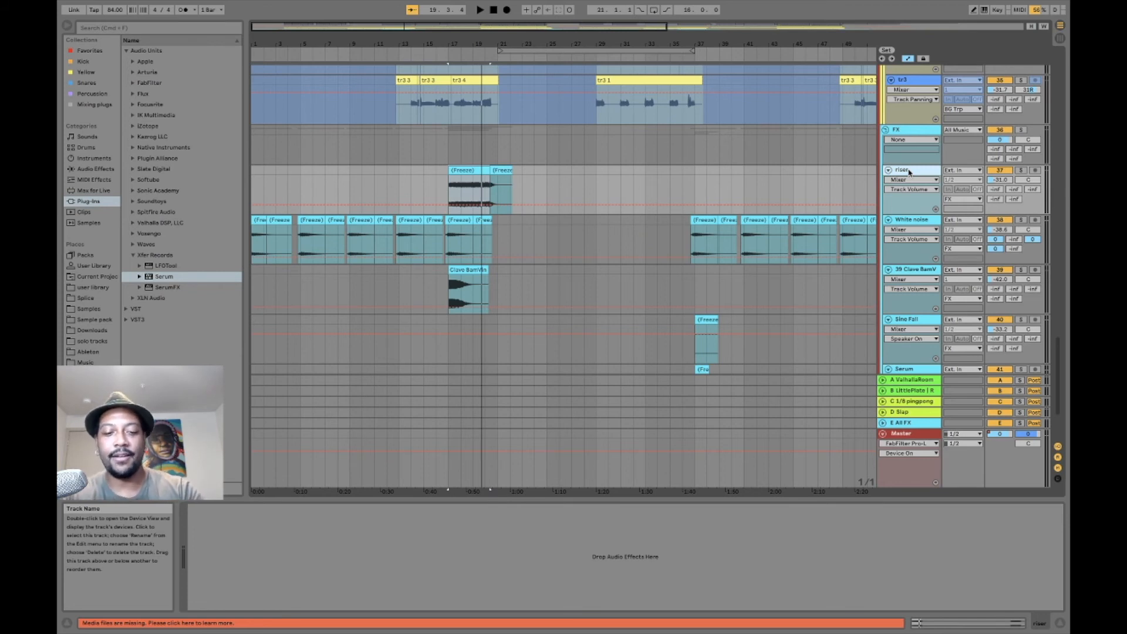
{"action": "key", "text": "shift+super+t"}
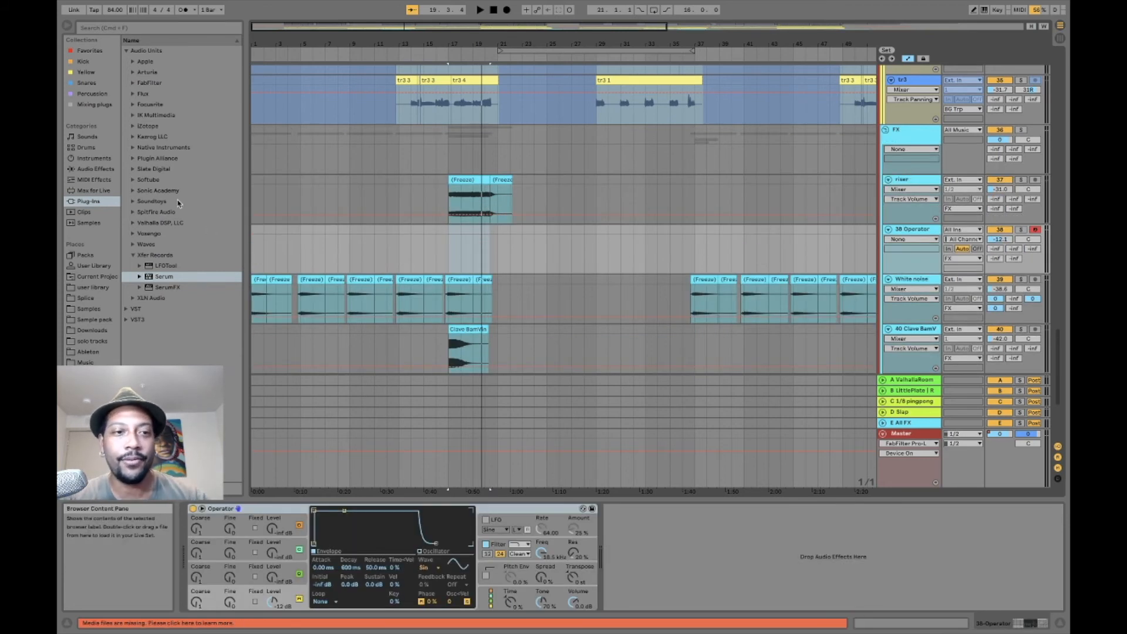
{"action": "left_click_drag", "start_coordinate": [145, 275], "coordinate": [280, 545]}
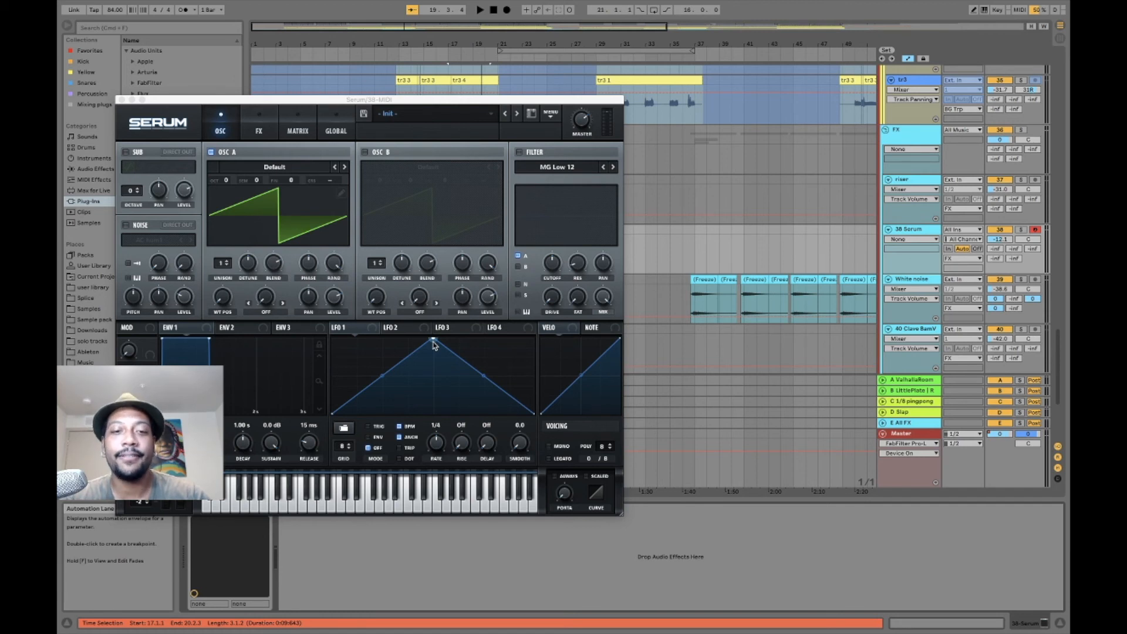
- Reshape LFO 1 into a rising ramp, set its mode to Trig and its rate to 4 bar
{"action": "left_click", "coordinate": [359, 330]}
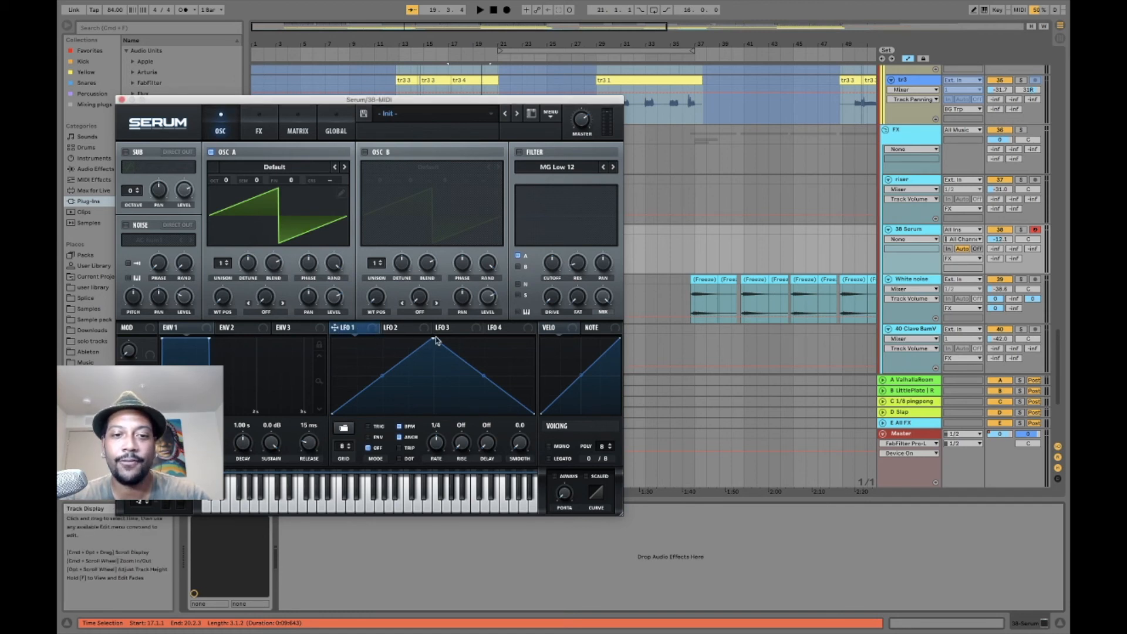
{"action": "left_click_drag", "start_coordinate": [435, 341], "coordinate": [591, 342]}
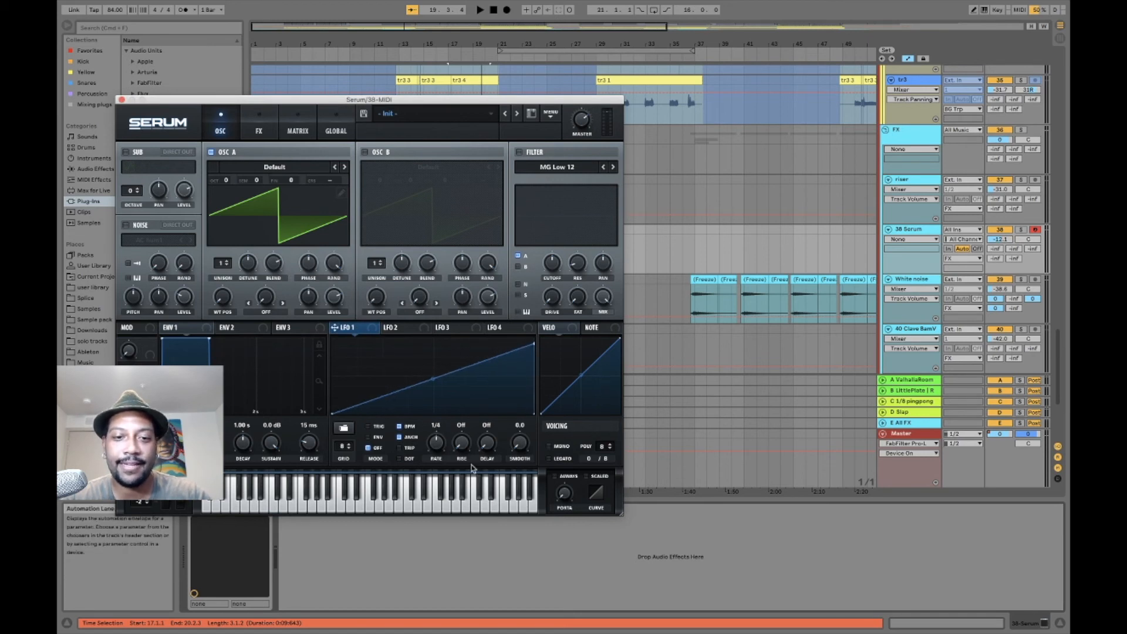
{"action": "left_click", "coordinate": [370, 426]}
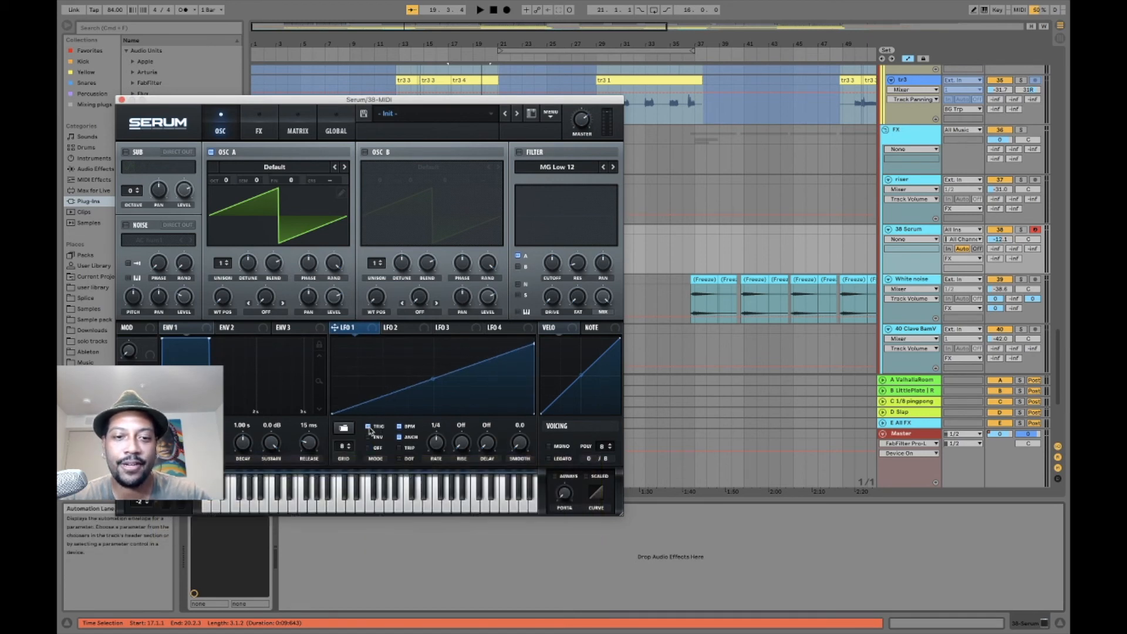
{"action": "left_click_drag", "start_coordinate": [439, 445], "coordinate": [441, 472]}
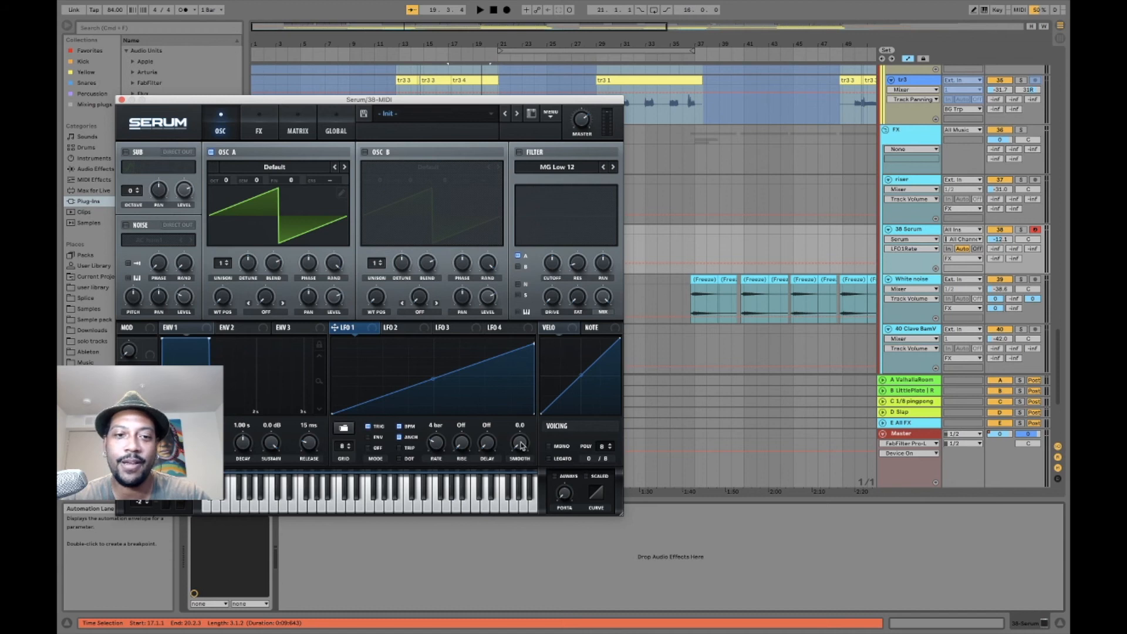
- Assign LFO 1 to OSC A's coarse pitch and adjust the modulation amount
{"action": "left_click_drag", "start_coordinate": [345, 331], "coordinate": [333, 184]}
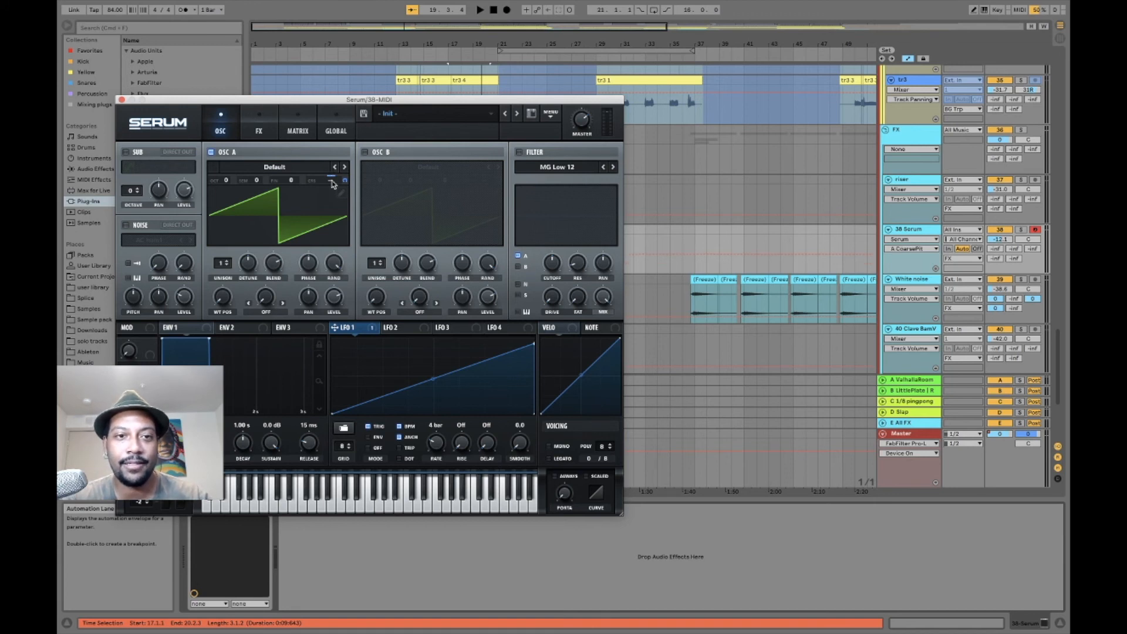
{"action": "mouse_move", "coordinate": [341, 180]}
{"action": "left_click_drag", "start_coordinate": [341, 181], "coordinate": [335, 149]}
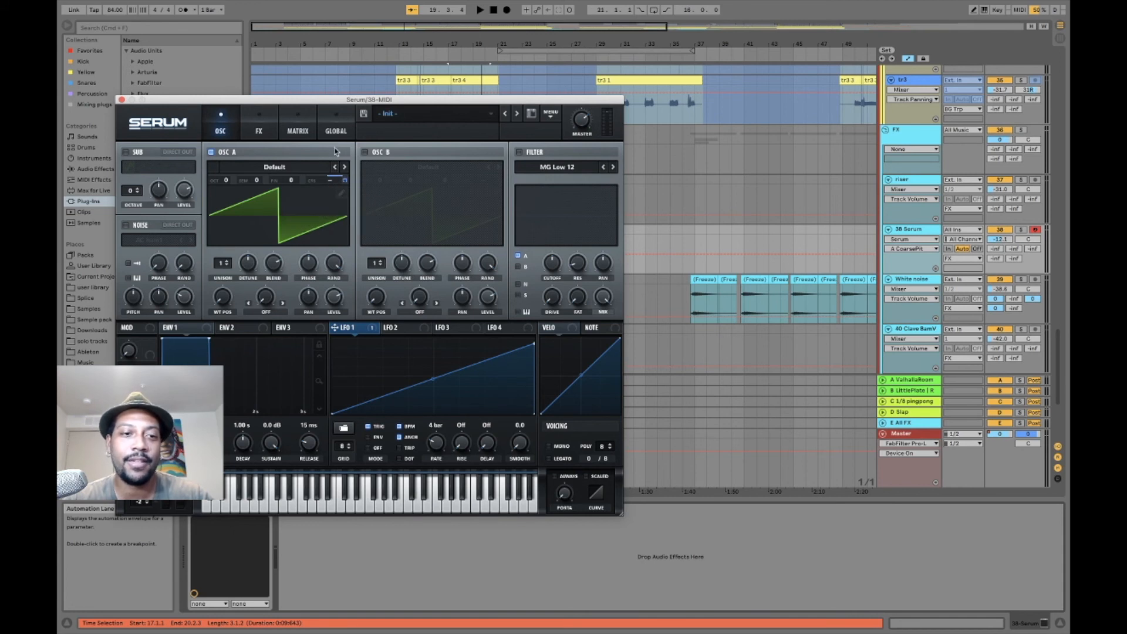
- Set OSC A's unison to 7 voices and assign LFO 1 to its detune
{"action": "left_click", "coordinate": [228, 261]}
{"action": "left_click", "coordinate": [228, 261]}
{"action": "left_click", "coordinate": [229, 262]}
{"action": "left_click", "coordinate": [229, 262]}
{"action": "left_click", "coordinate": [228, 262]}
{"action": "left_click", "coordinate": [228, 262]}
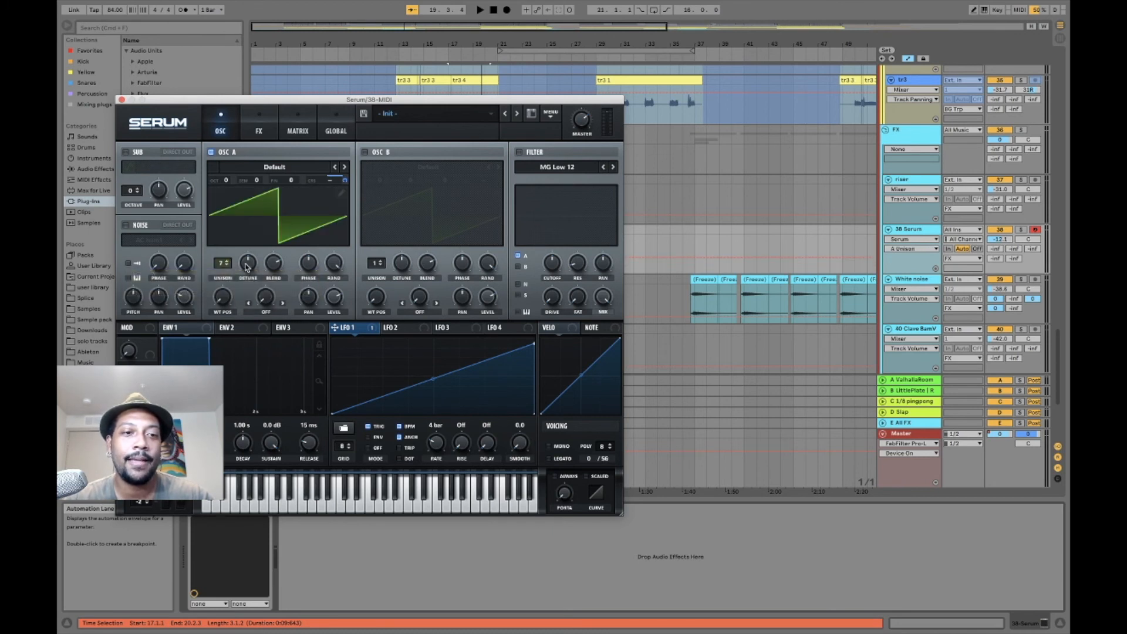
{"action": "left_click", "coordinate": [247, 267]}
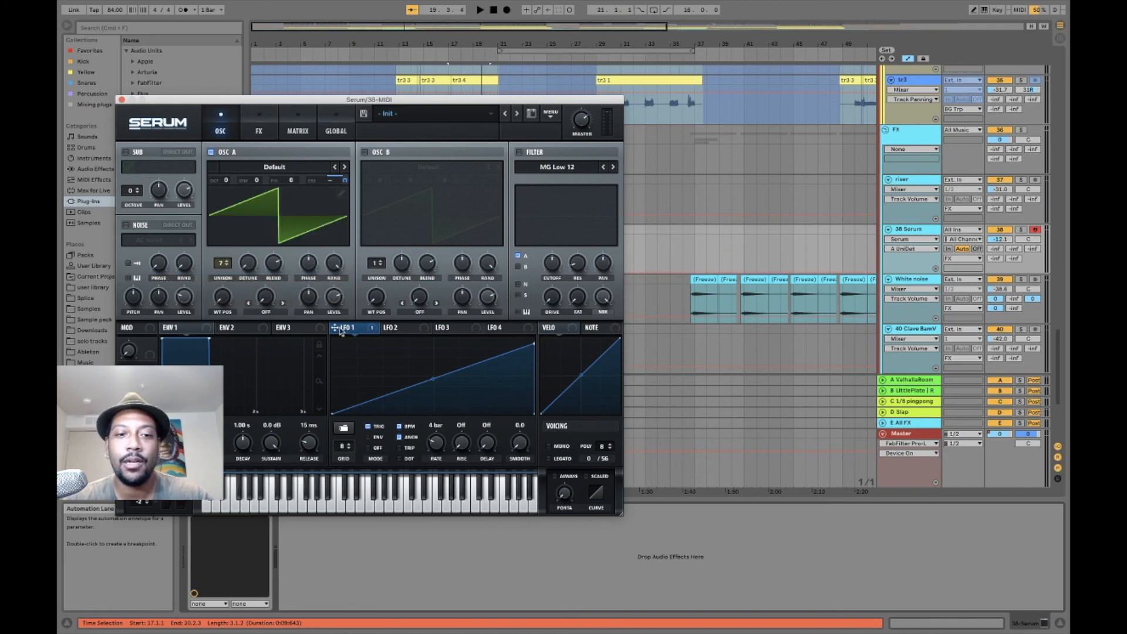
{"action": "left_click_drag", "start_coordinate": [340, 330], "coordinate": [248, 265]}
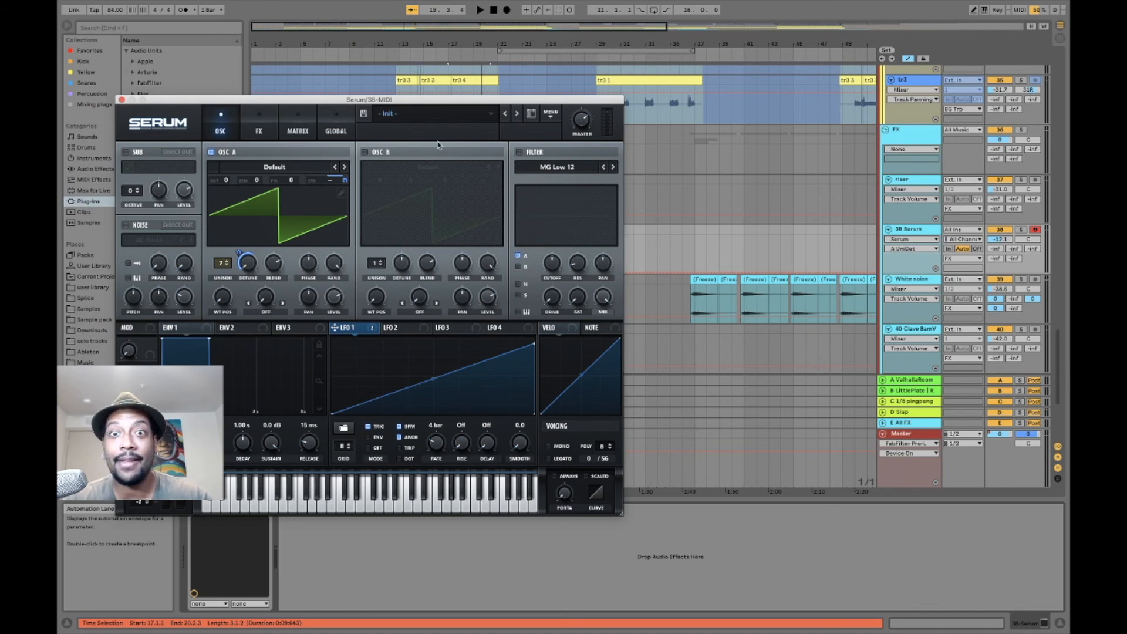
- Move the Serum window out of the way and create a three-bar MIDI clip at bar 17 on the Serum track
{"action": "left_click_drag", "start_coordinate": [364, 100], "coordinate": [390, 352]}
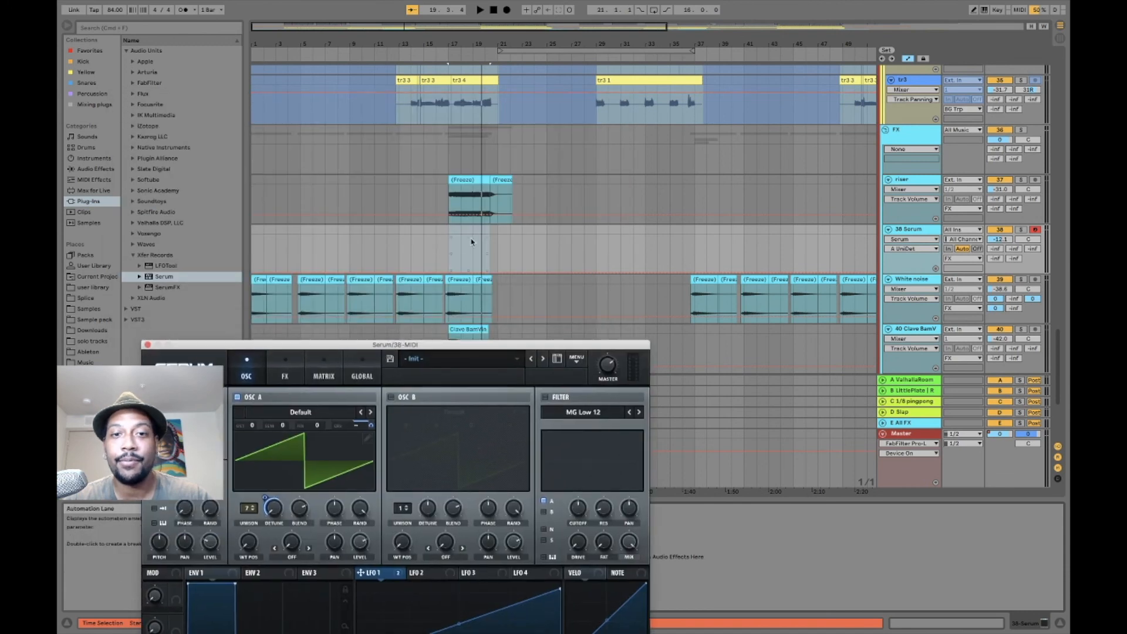
{"action": "left_click_drag", "start_coordinate": [449, 235], "coordinate": [485, 236]}
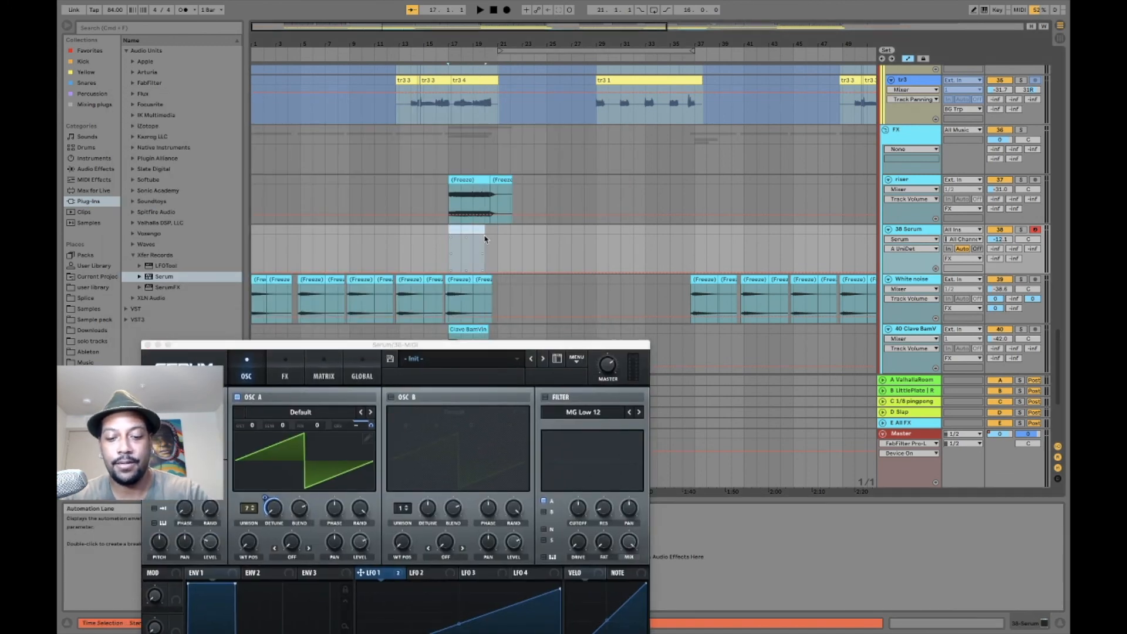
{"action": "key", "text": "super+shift+m"}
{"action": "left_click_drag", "start_coordinate": [345, 350], "coordinate": [388, 616]}
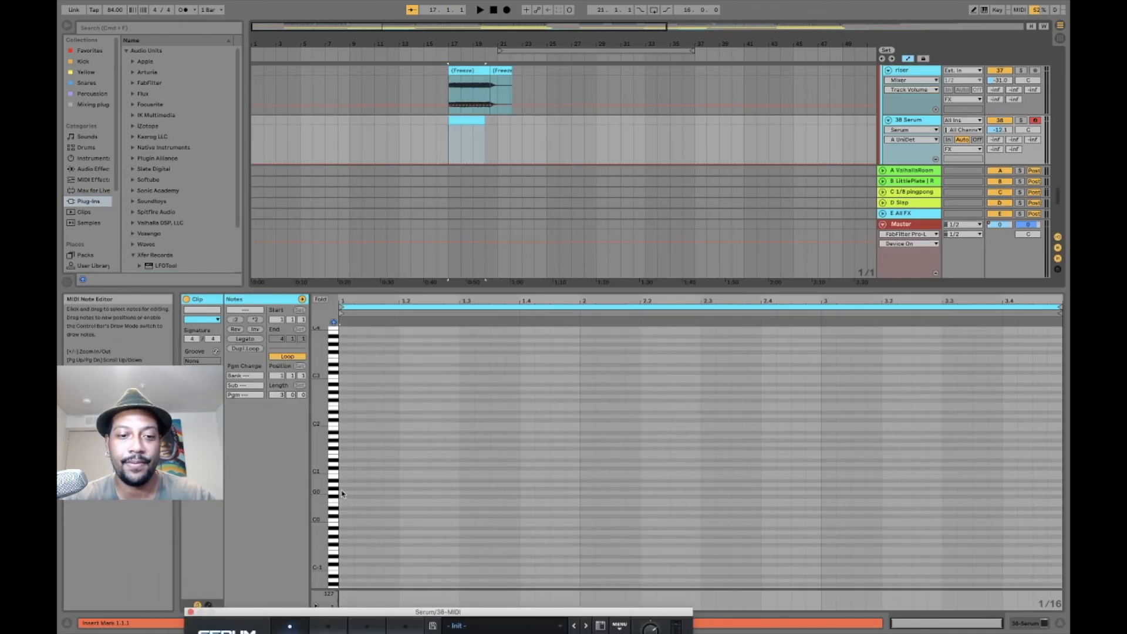
- Draw a single G#0 note across the full three-bar clip and transpose it up by octaves
{"action": "double_click", "coordinate": [345, 487]}
{"action": "left_click_drag", "start_coordinate": [351, 488], "coordinate": [1067, 494]}
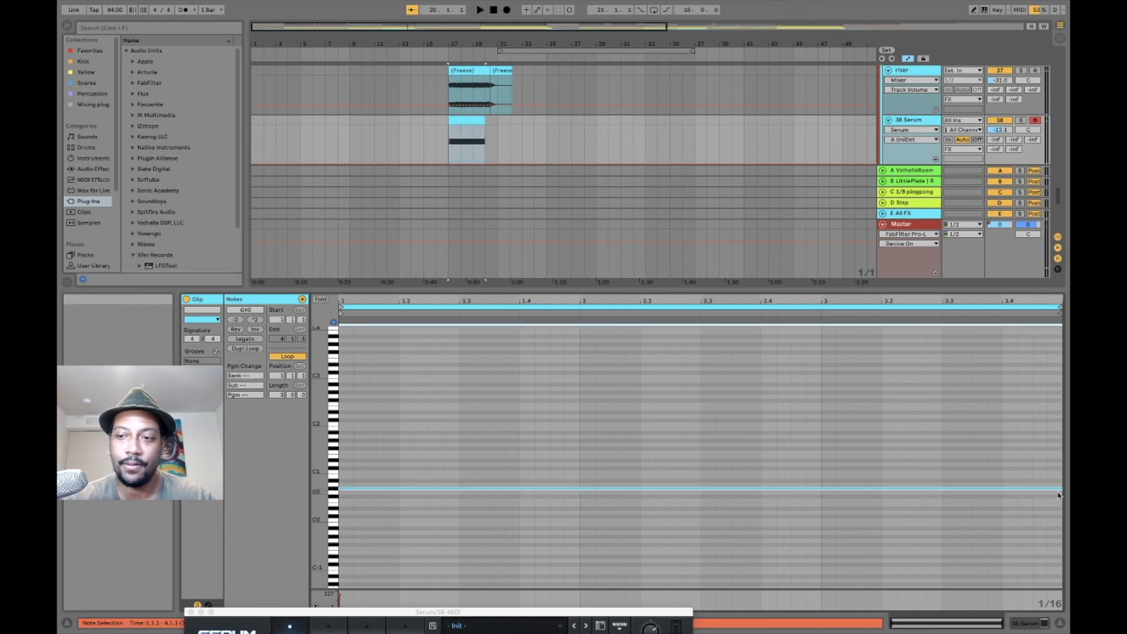
{"action": "key", "text": "shift+Up"}
{"action": "key", "text": "shift+Up"}
{"action": "key", "text": "shift+Down"}
{"action": "key", "text": "shift+Up"}
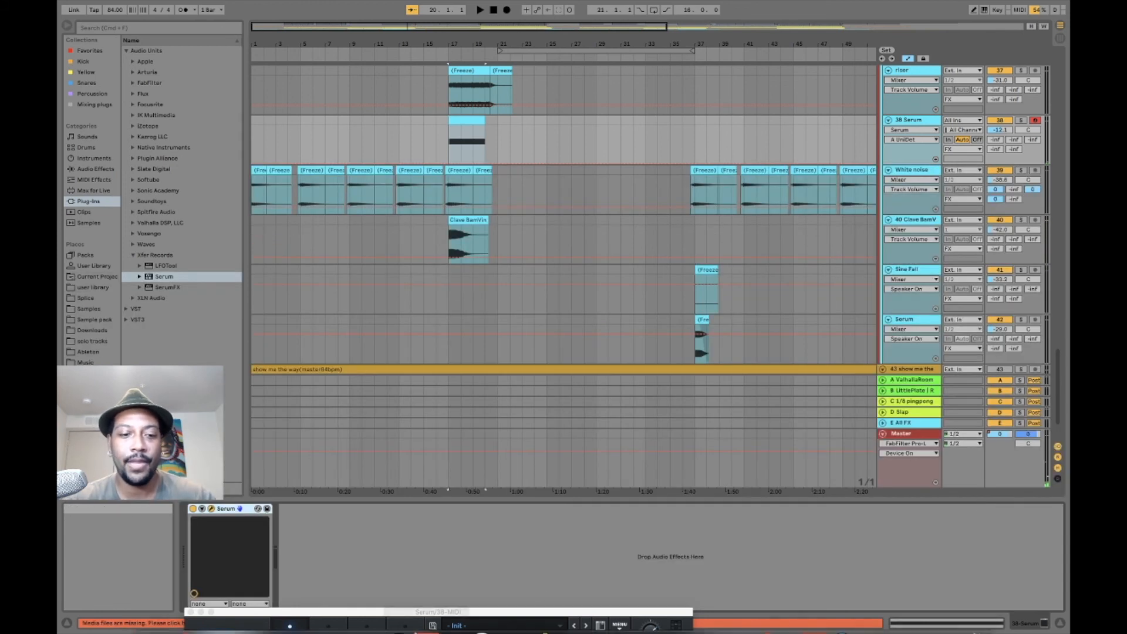
- Bring the Serum window back into view, enable its Reverb effect and set the reverb mix to 34%
{"action": "left_click_drag", "start_coordinate": [388, 612], "coordinate": [432, 151]}
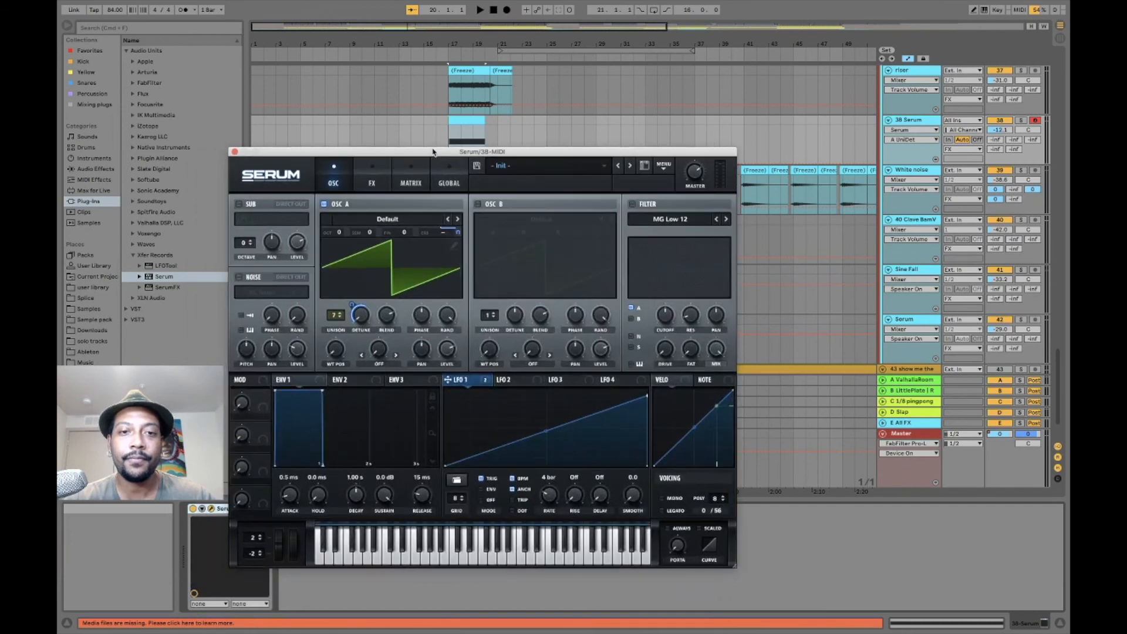
{"action": "left_click", "coordinate": [373, 186]}
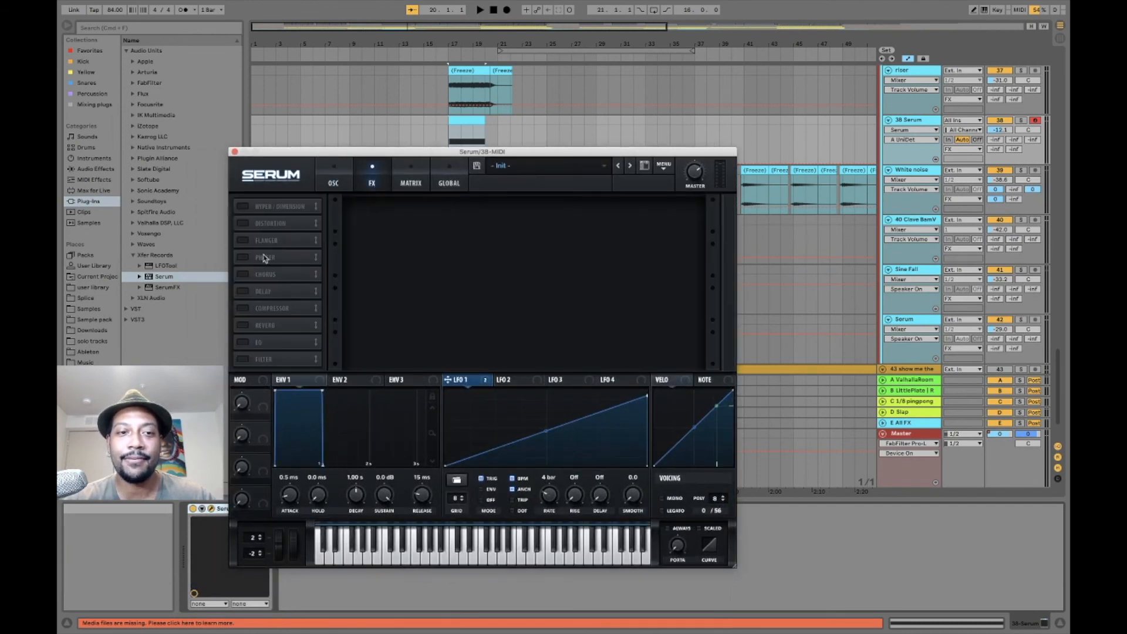
{"action": "left_click", "coordinate": [246, 327]}
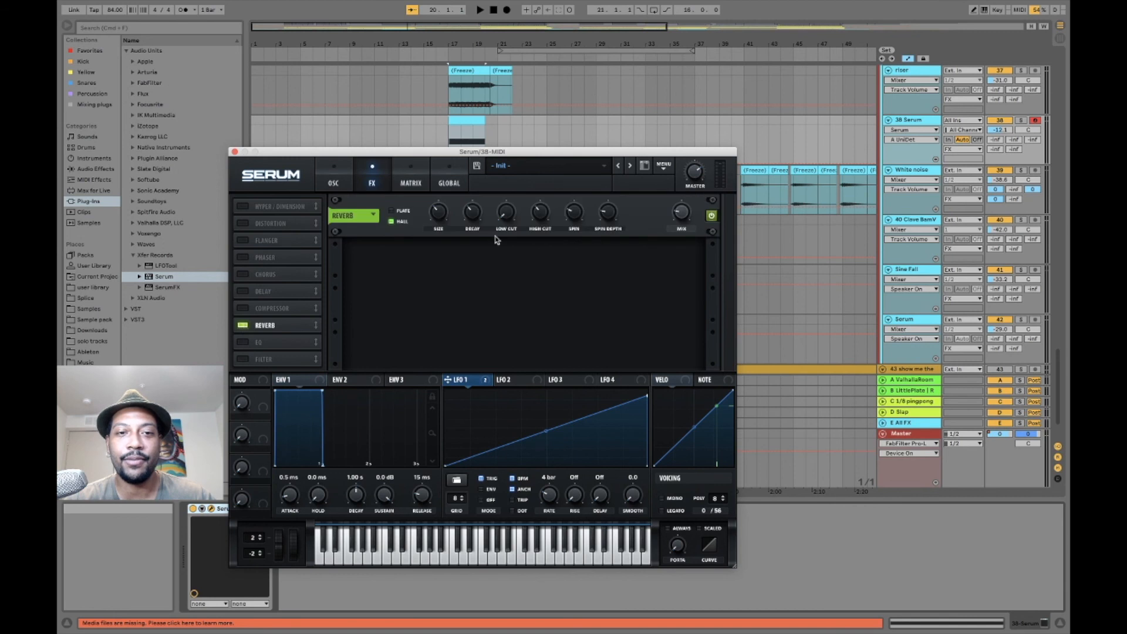
{"action": "left_click", "coordinate": [682, 213]}
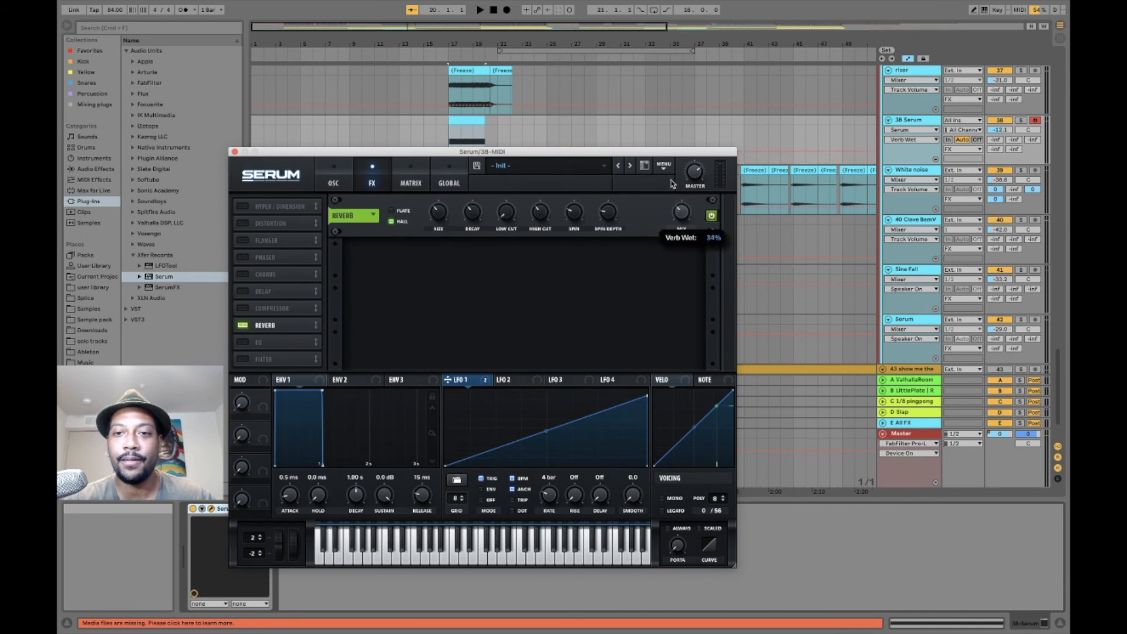
- Enable Serum's Compressor, place it after the Reverb, set its attack to 0.0 ms and adjust its release and threshold
{"action": "left_click", "coordinate": [244, 309]}
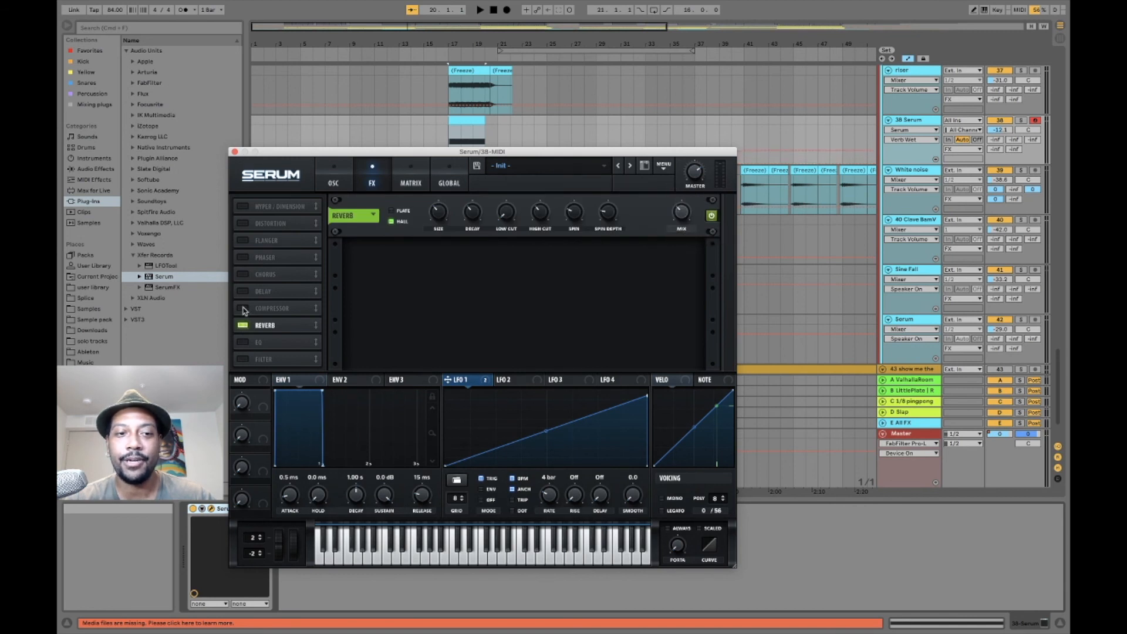
{"action": "left_click_drag", "start_coordinate": [271, 310], "coordinate": [272, 326]}
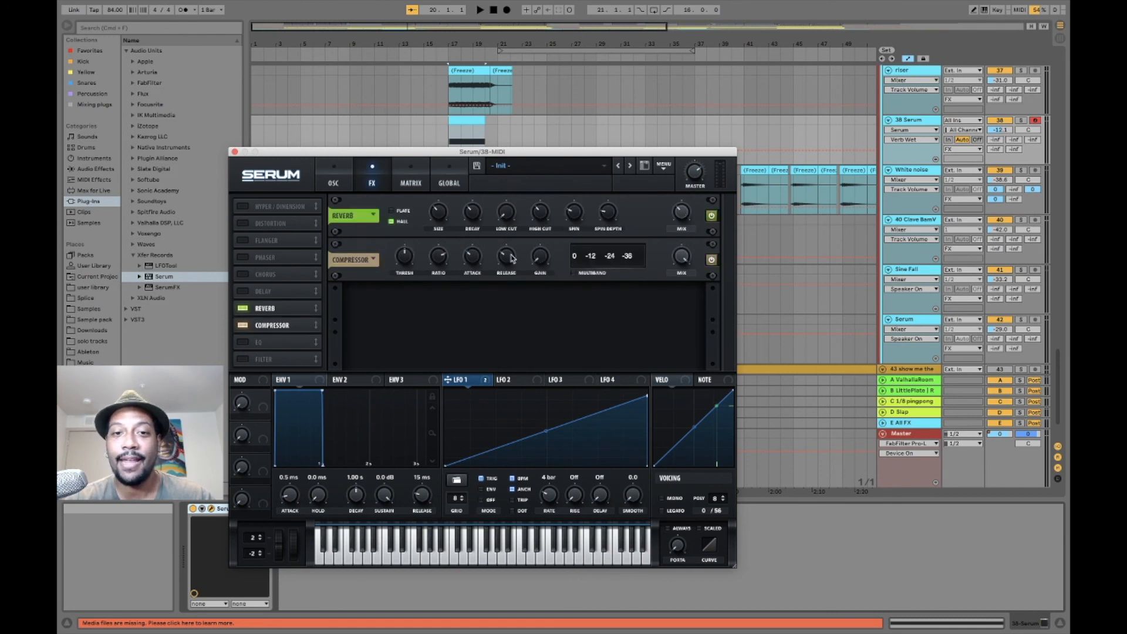
{"action": "left_click_drag", "start_coordinate": [470, 255], "coordinate": [480, 405]}
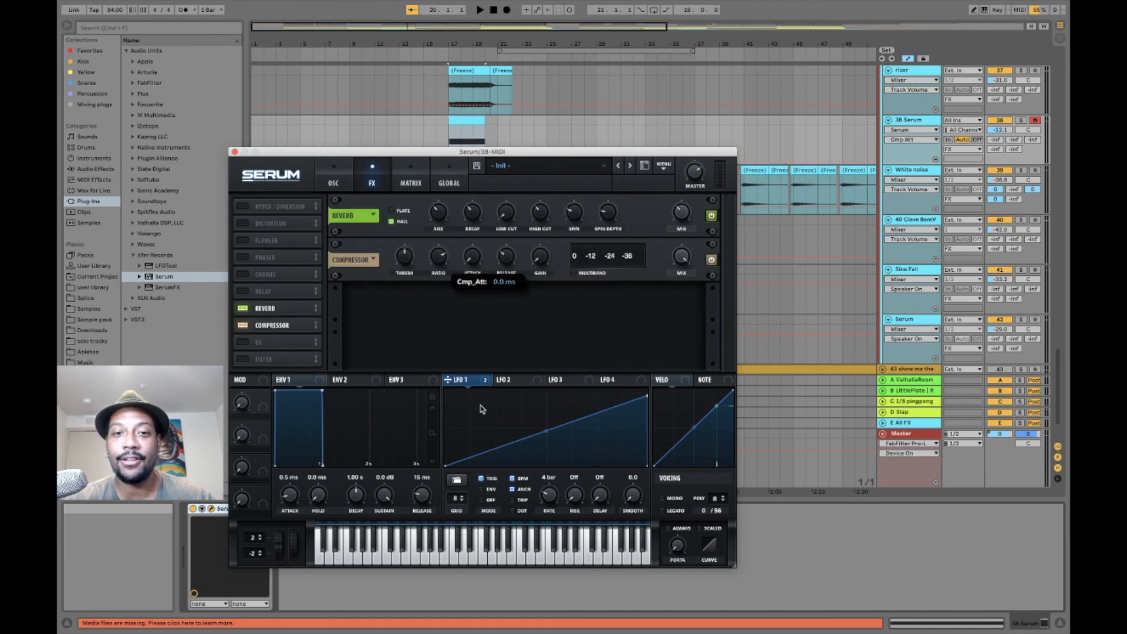
{"action": "left_click", "coordinate": [506, 261]}
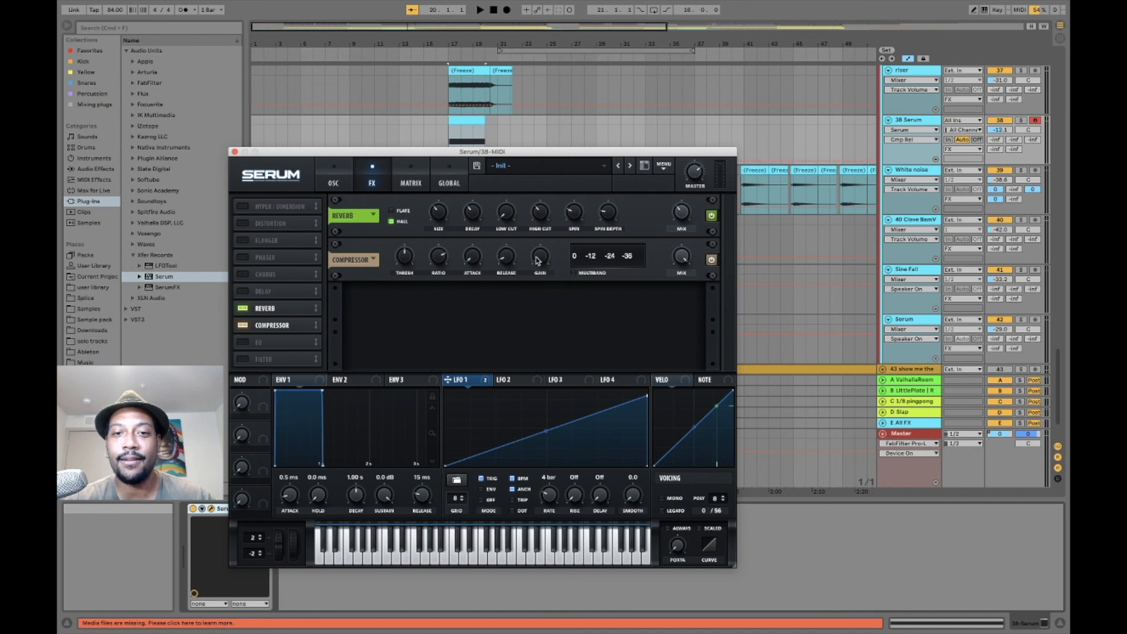
{"action": "left_click_drag", "start_coordinate": [399, 261], "coordinate": [397, 234]}
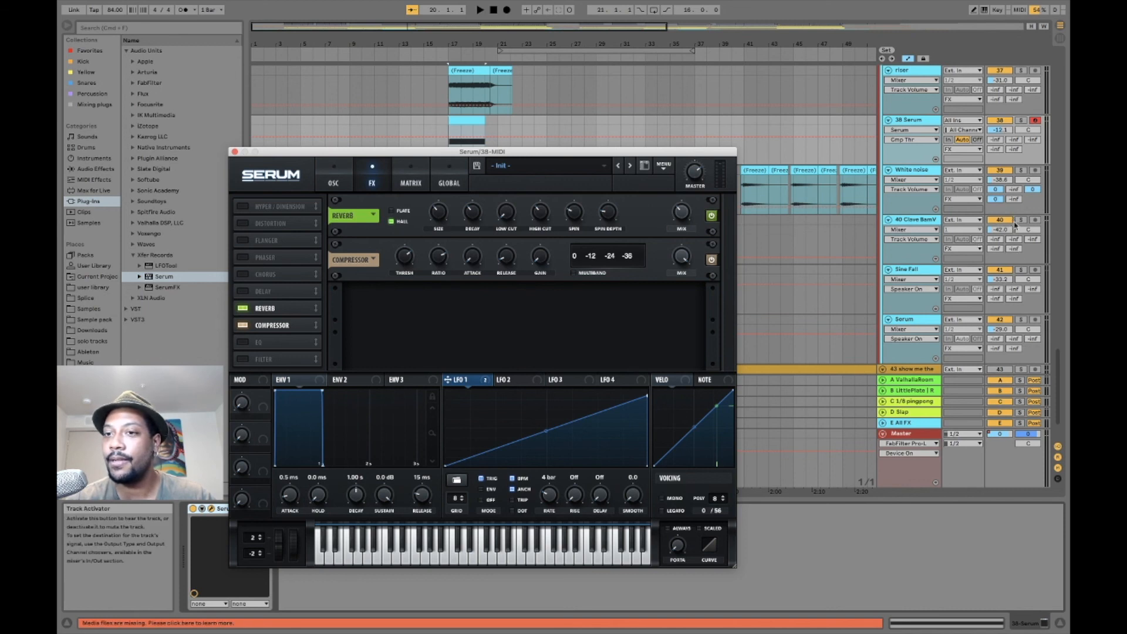
- Solo the Serum track and listen to the start of the riser from bar 17
{"action": "left_click", "coordinate": [1021, 121]}
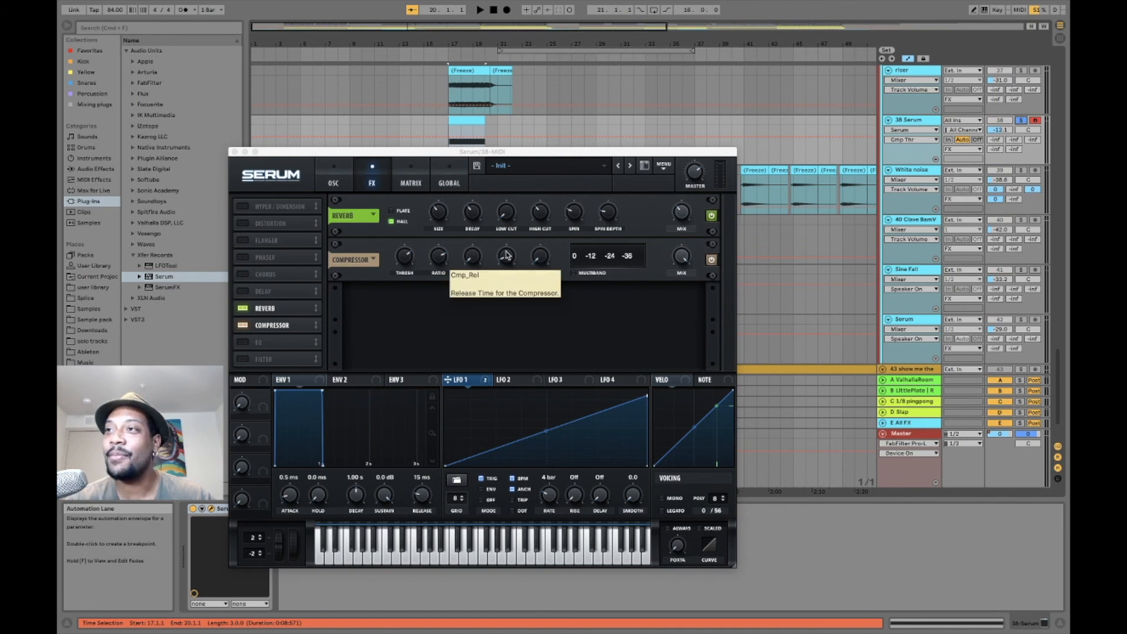
{"action": "key", "text": "space"}
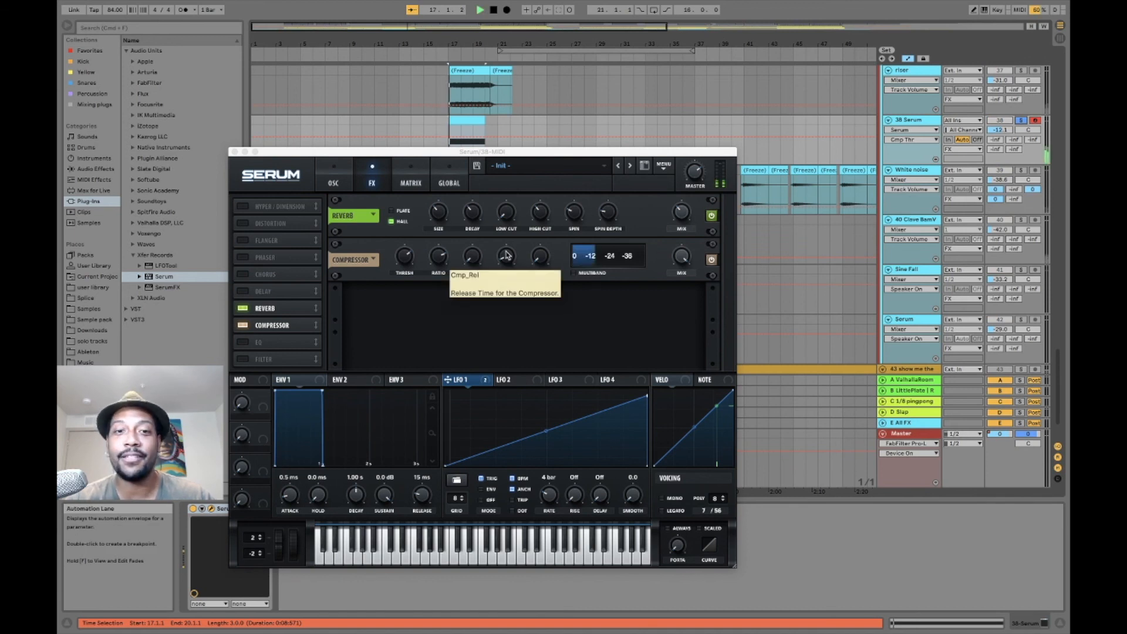
{"action": "key", "text": "space"}
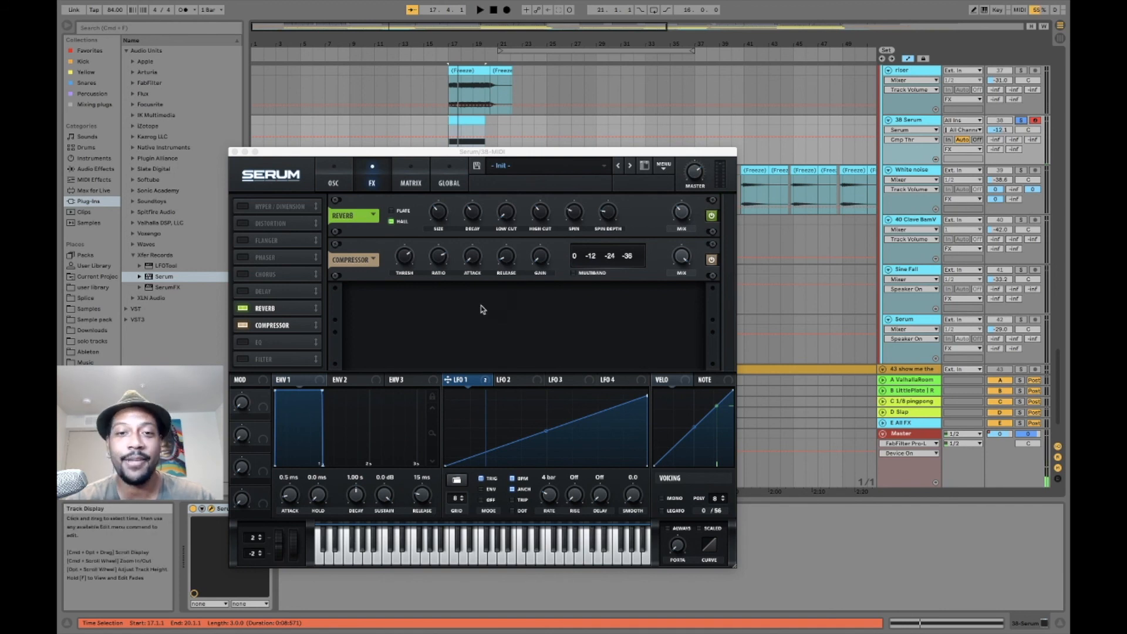
- Raise Serum's compressor gain, lower the Serum track's volume to -30.6 dB and play the riser
{"action": "left_click_drag", "start_coordinate": [540, 256], "coordinate": [536, 237]}
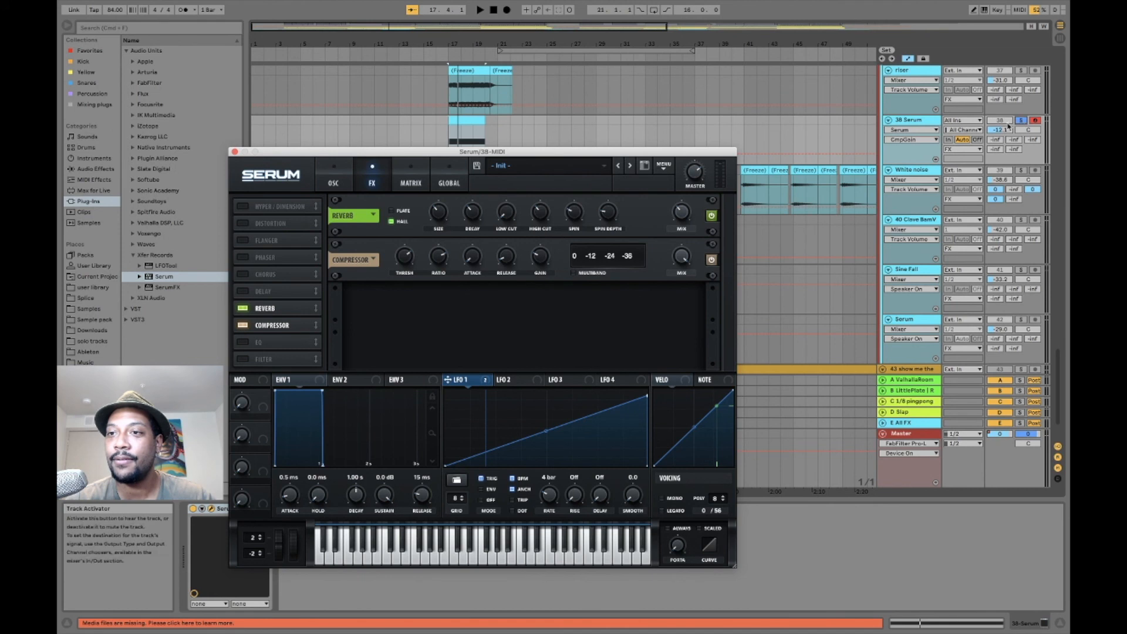
{"action": "left_click_drag", "start_coordinate": [999, 129], "coordinate": [1000, 139]}
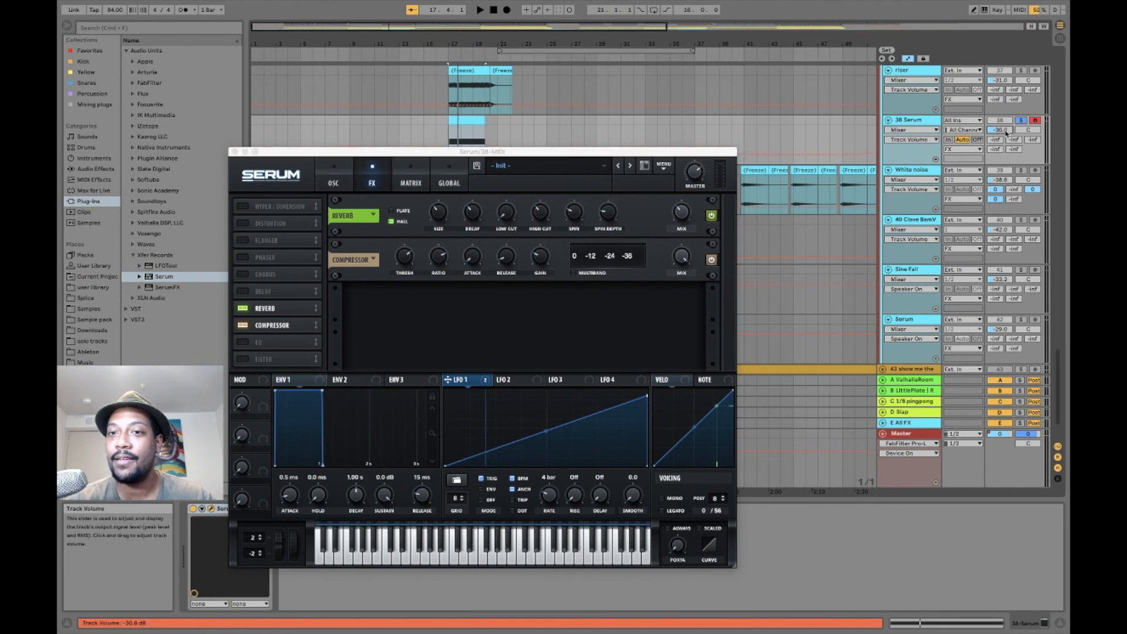
{"action": "key", "text": "space"}
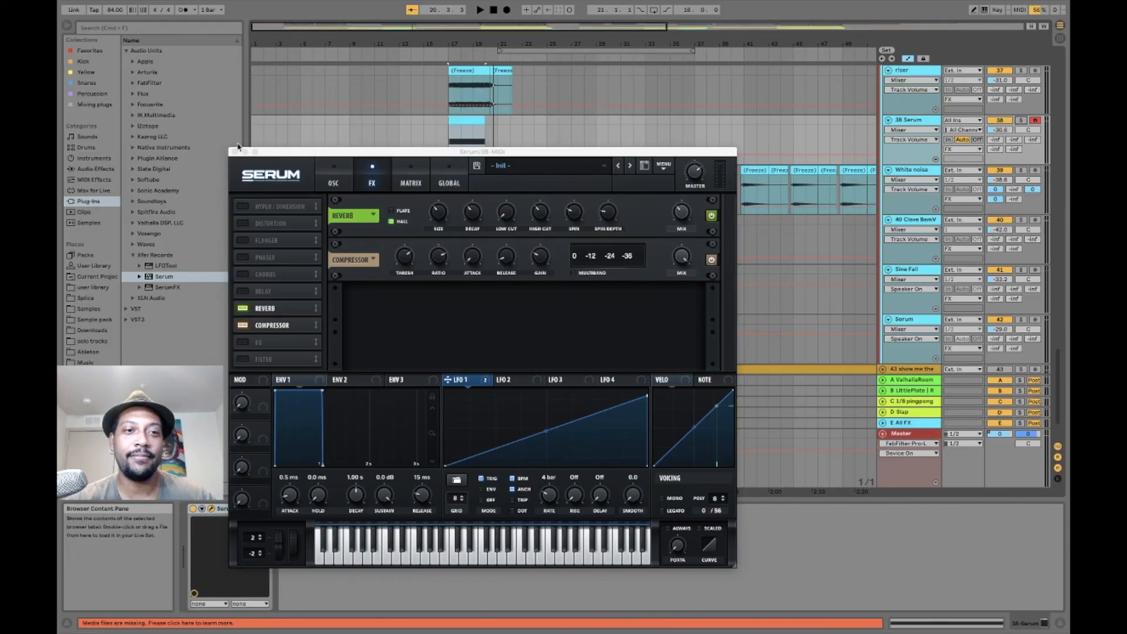
- Close the Serum window and delete the demonstration Serum track from the FX group
{"action": "left_click", "coordinate": [233, 155]}
{"action": "left_click", "coordinate": [233, 153]}
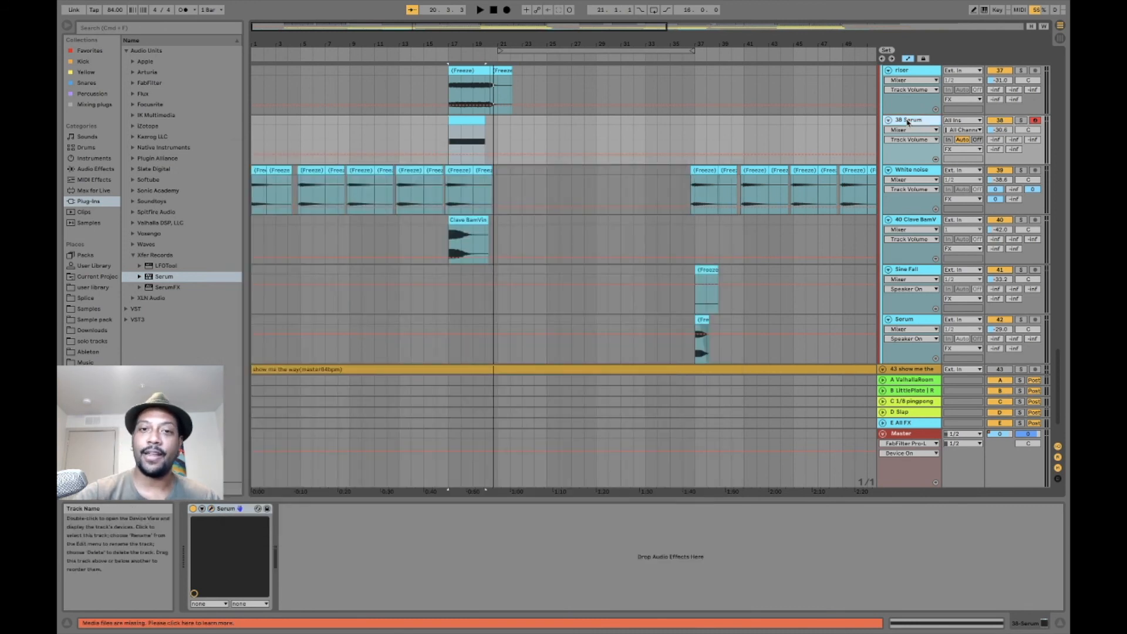
{"action": "key", "text": "Delete"}
{"action": "scroll", "coordinate": [487, 301], "scroll_direction": "up", "scroll_amount": 8}
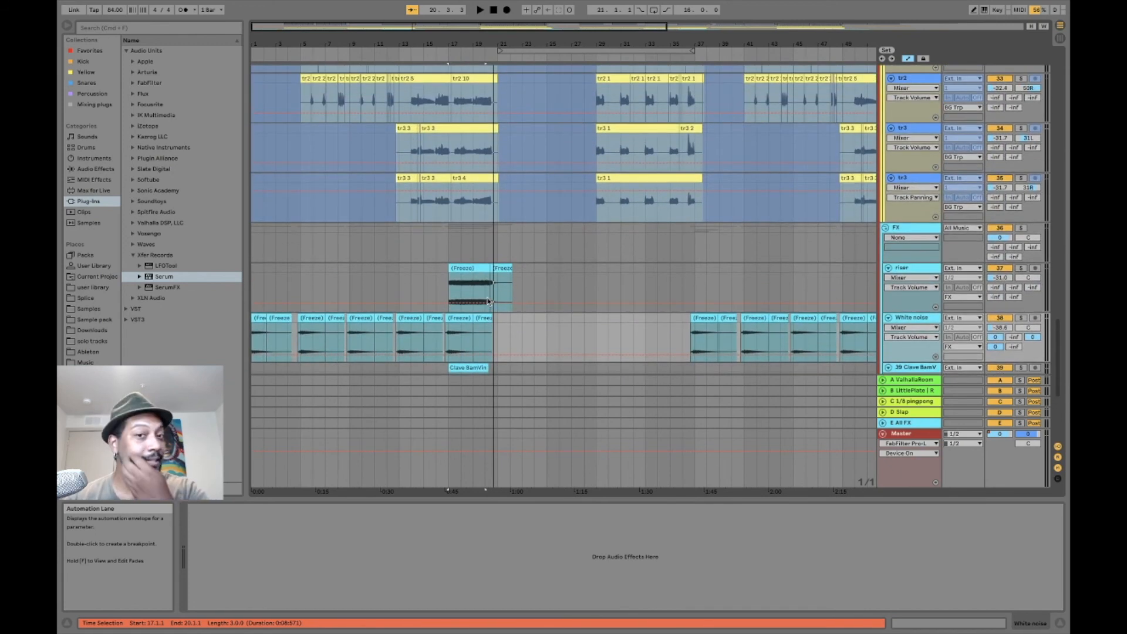
{"action": "left_click", "coordinate": [453, 240]}
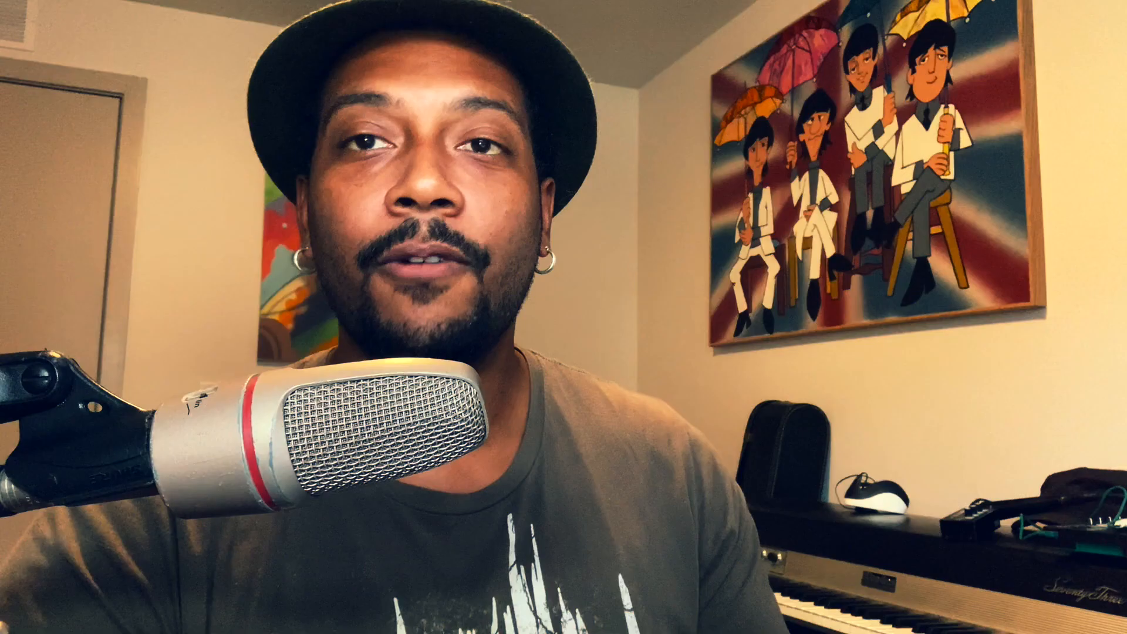